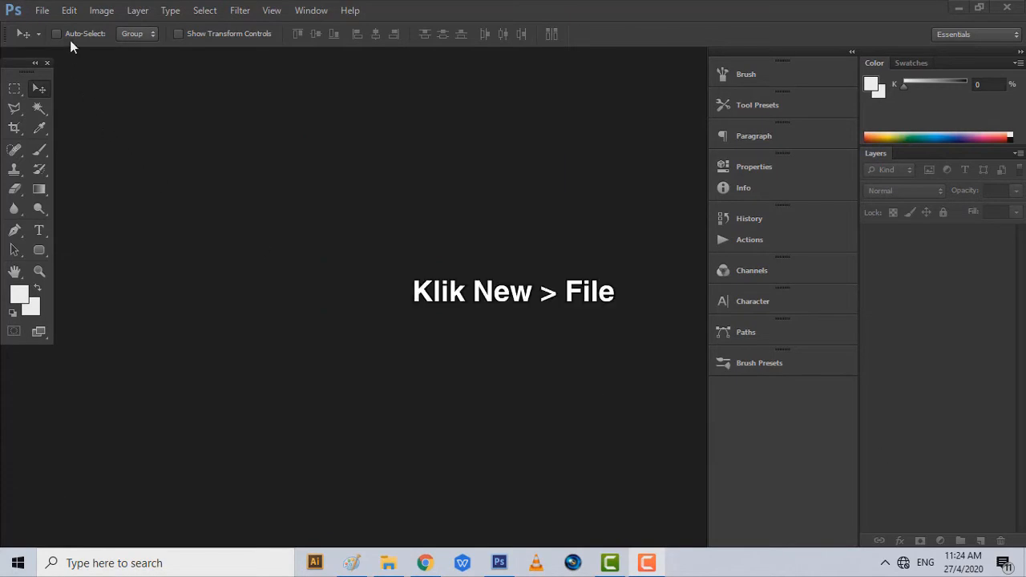
- Create a 100 ppi A4 International Paper document named POSTER IKLAN MAKANAN and drag in ayam2.jpg
click(48, 17)
click(68, 29)
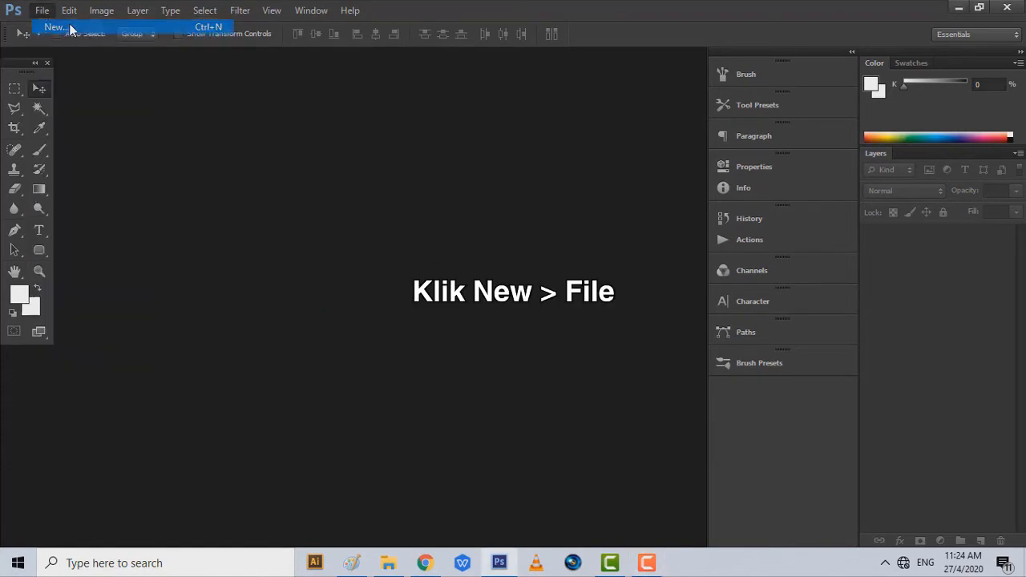
text(po)
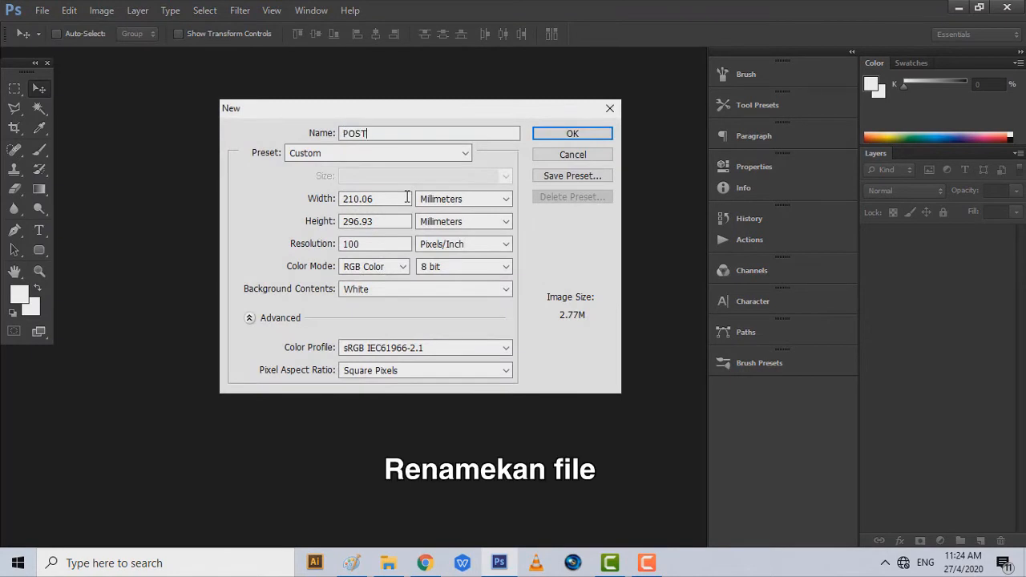
text(STER IKLAN MAKANAN)
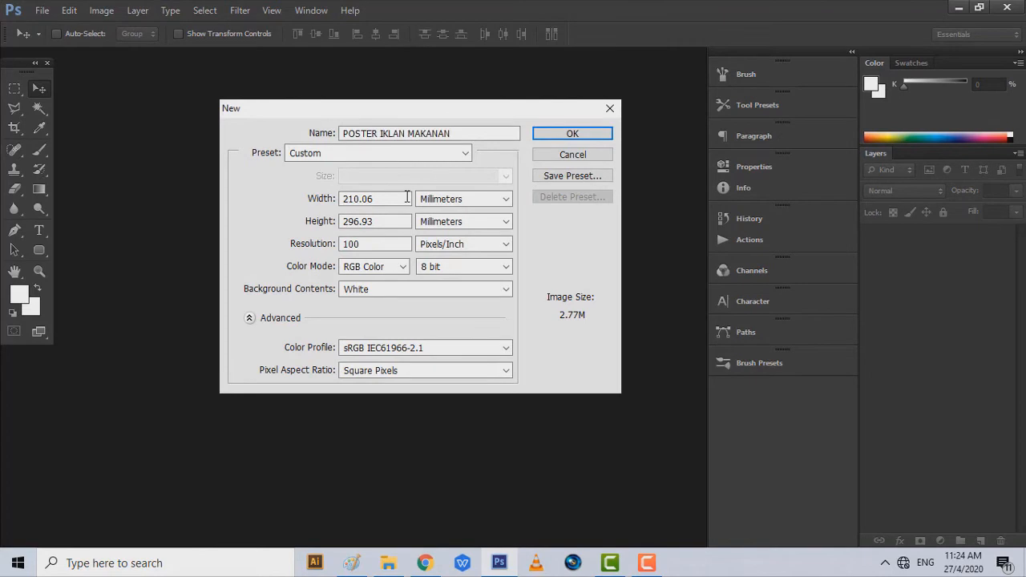
click(463, 154)
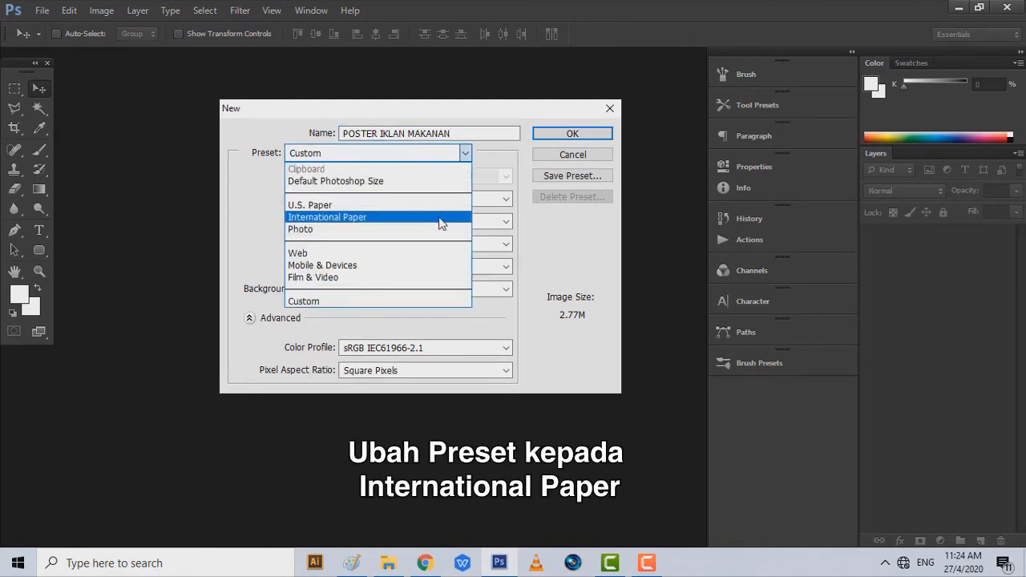
click(440, 224)
click(444, 178)
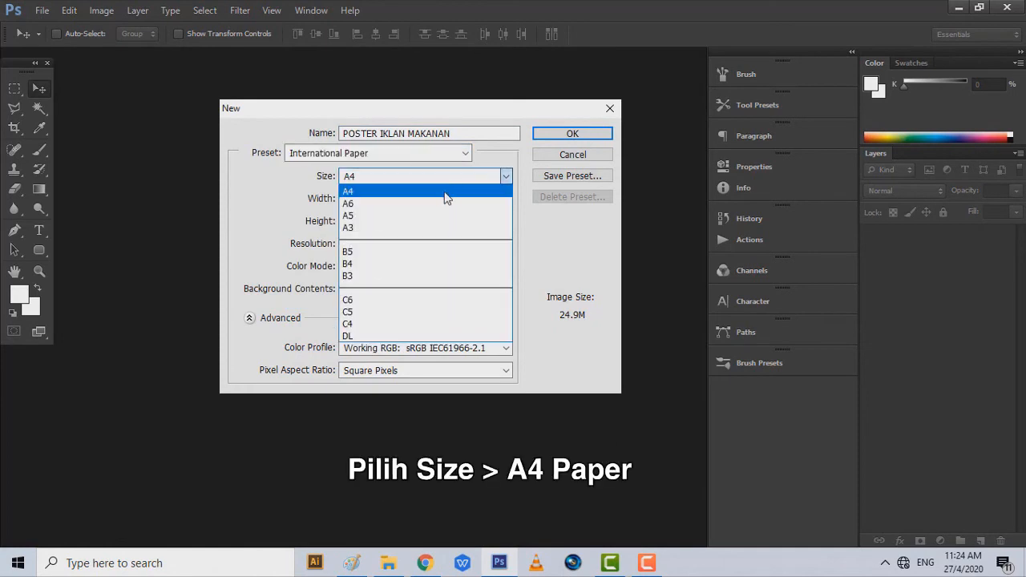
click(447, 193)
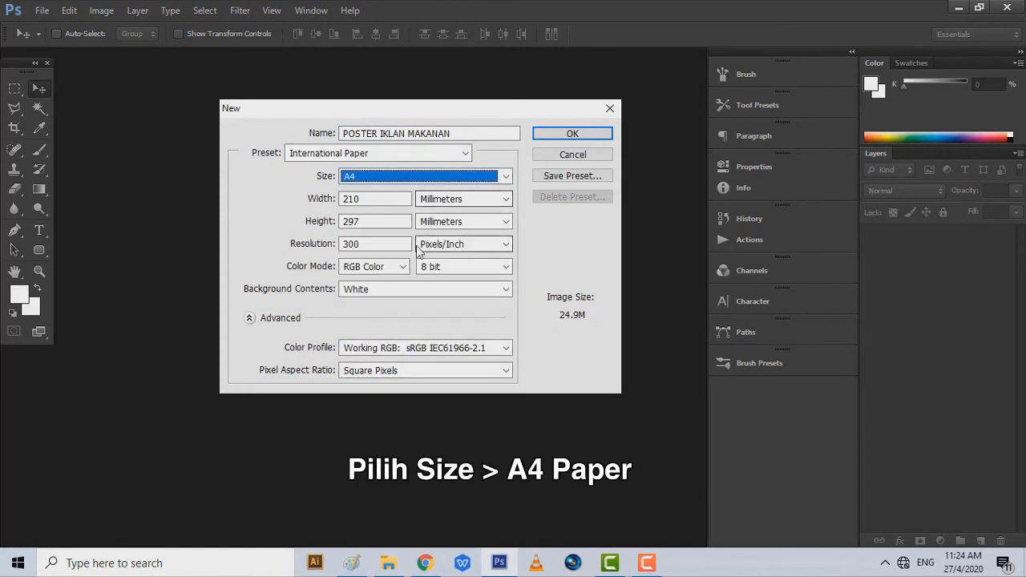
double_click(357, 243)
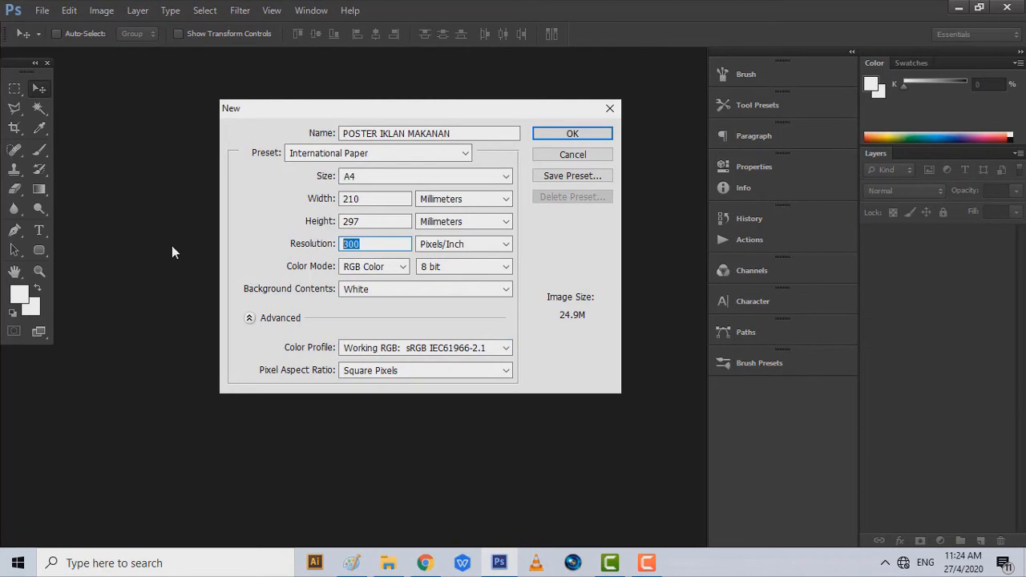
text(100)
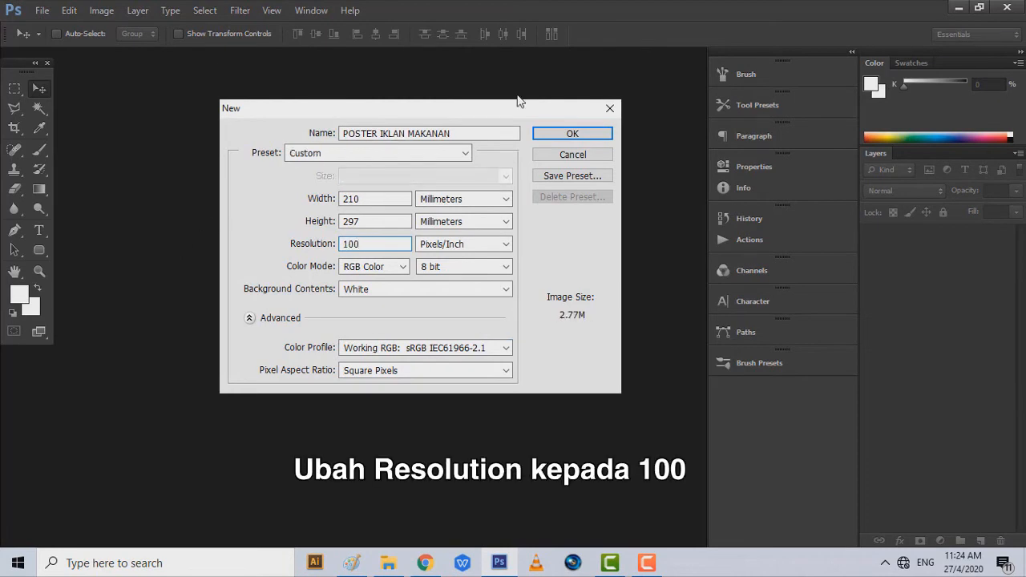
click(589, 138)
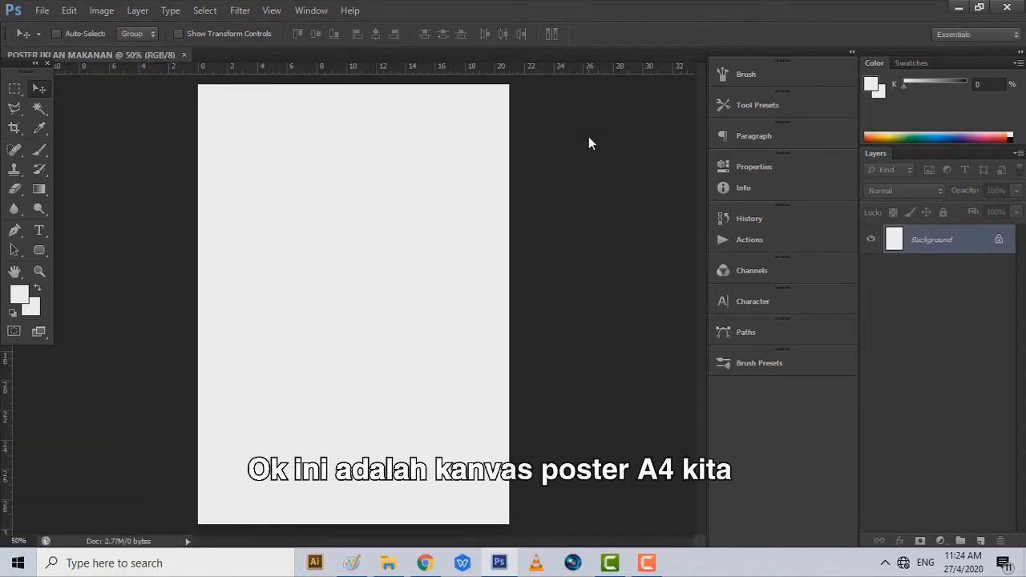
click(396, 569)
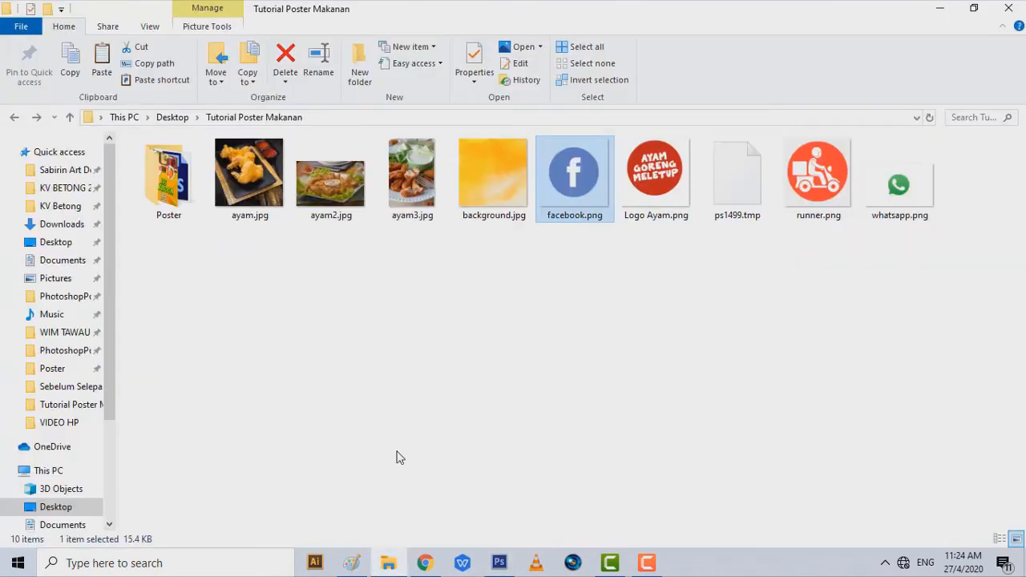
drag(340, 196, 391, 184)
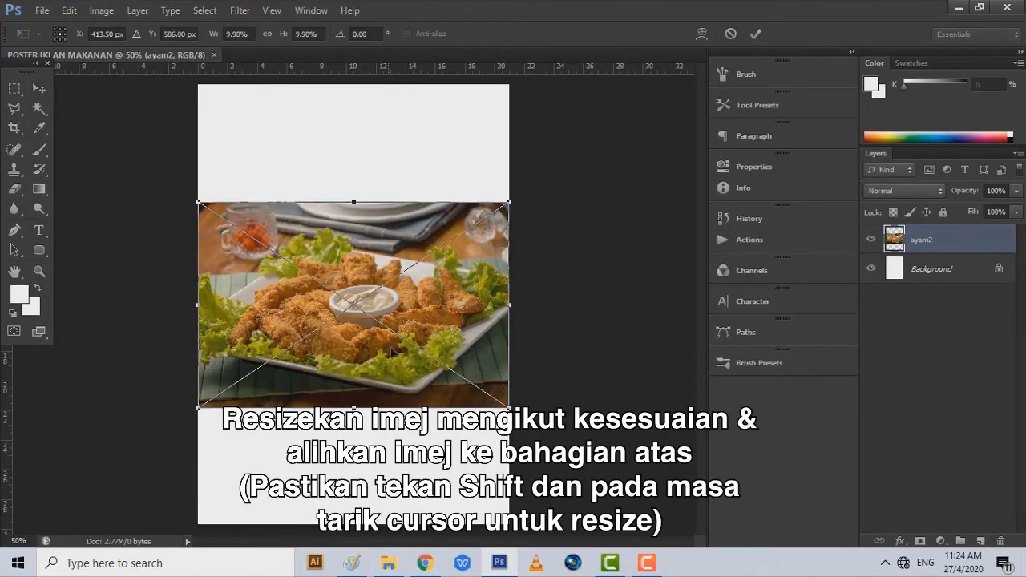
- Move the ayam2 photo to the top of the poster and commit the placement
drag(385, 387, 381, 256)
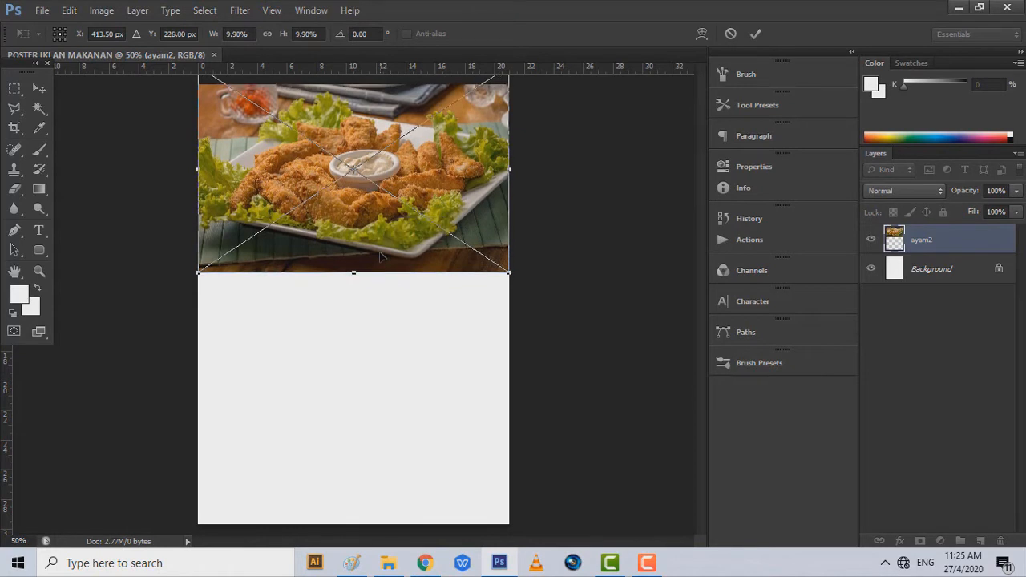
click(37, 90)
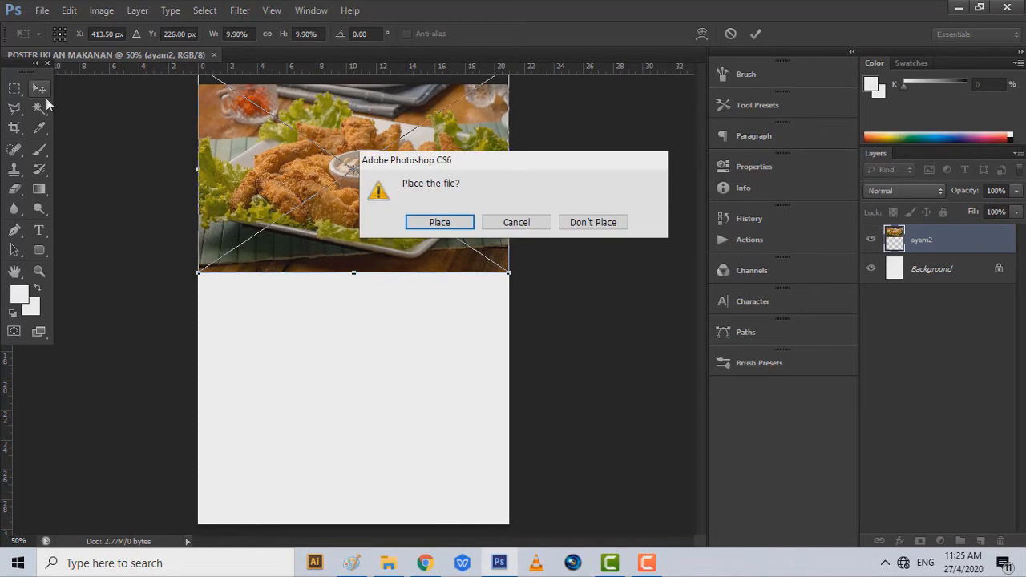
click(457, 217)
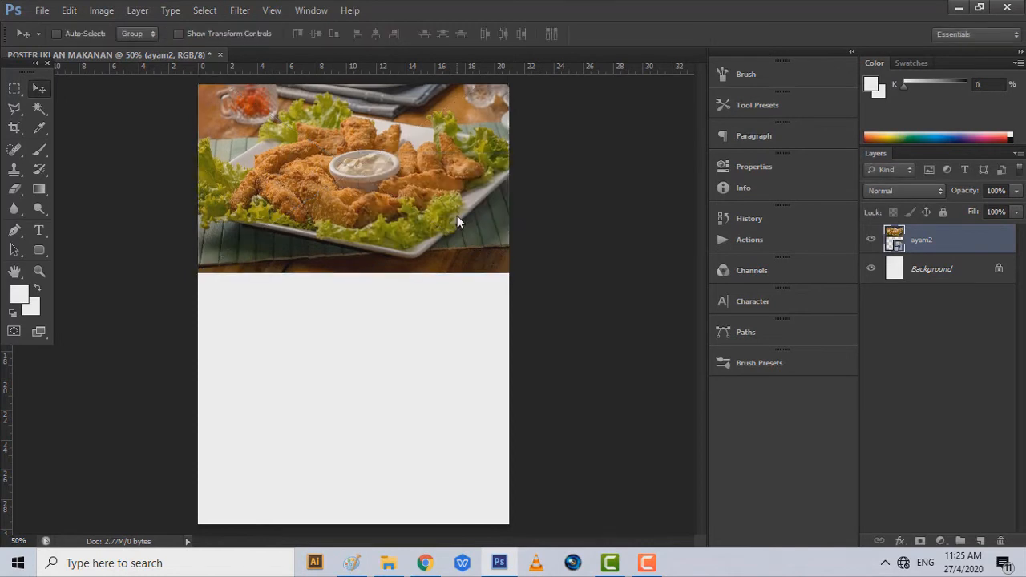
- Draw a rectangle over the lower part of the poster with the Rectangle Tool
right_click(42, 251)
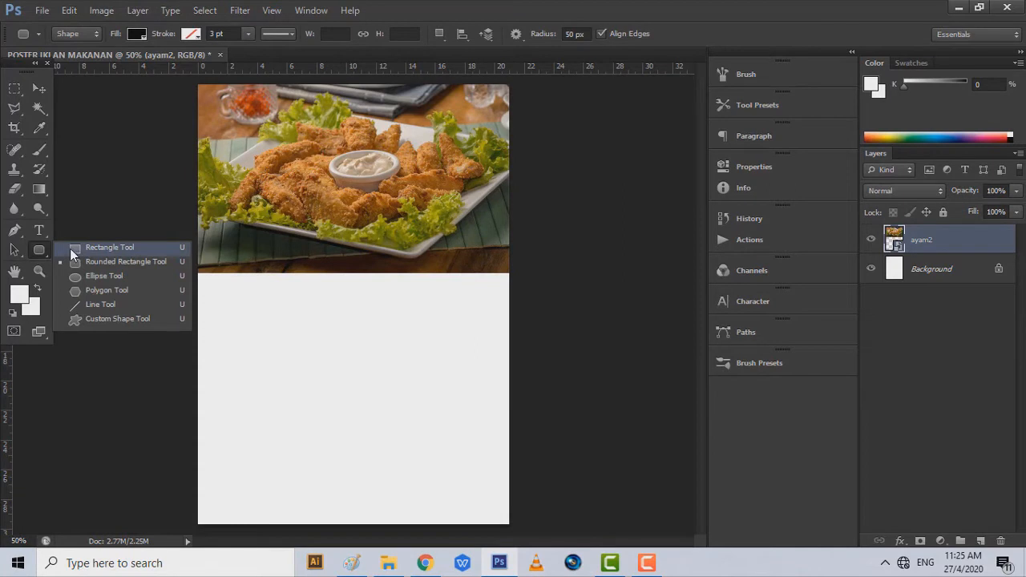
click(72, 252)
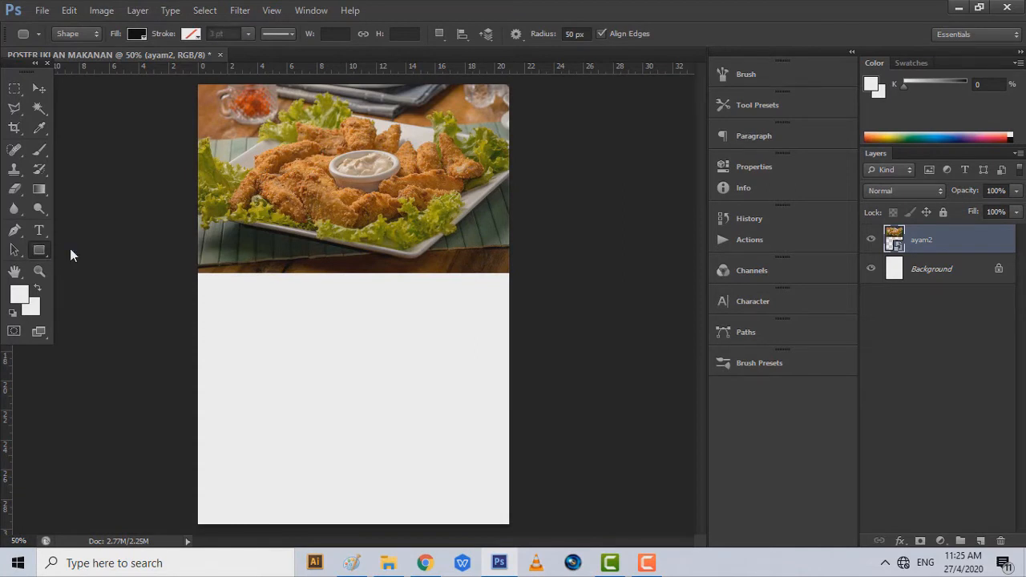
drag(101, 200, 535, 524)
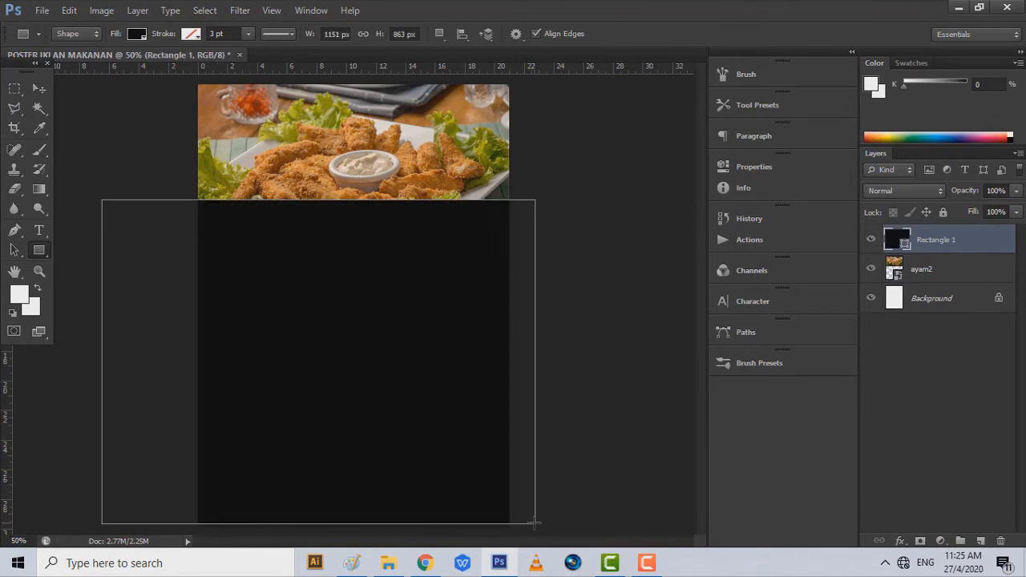
- Warp the rectangle's top edge into a downward curve with raised corners and apply it
right_click(374, 227)
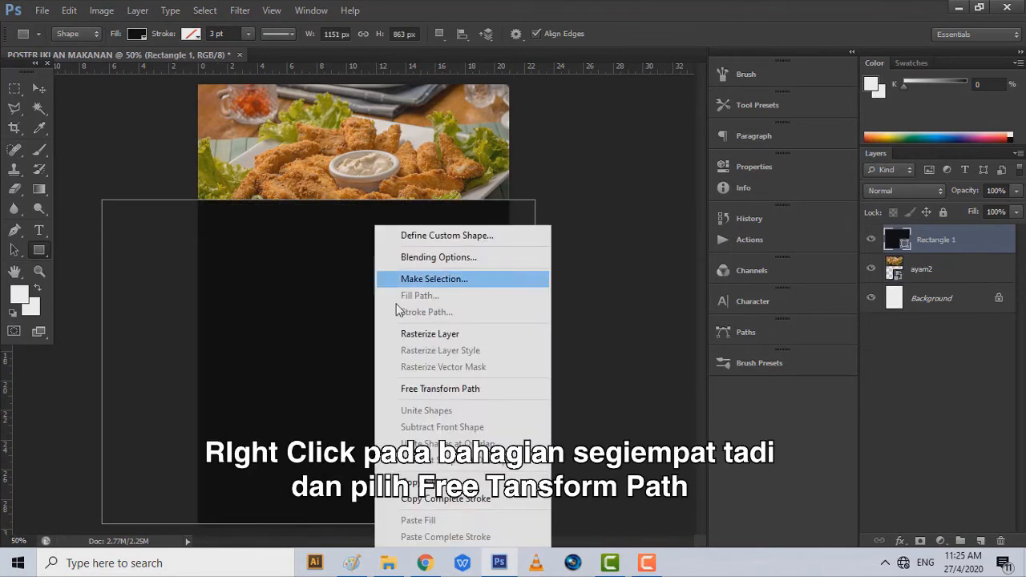
click(426, 387)
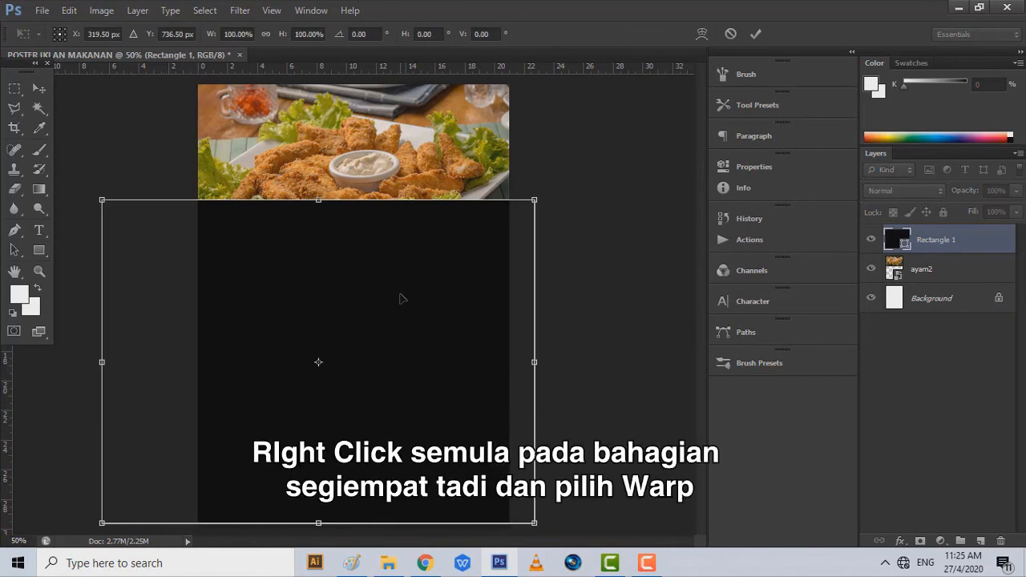
right_click(403, 299)
click(425, 412)
drag(392, 202, 389, 253)
drag(246, 202, 249, 248)
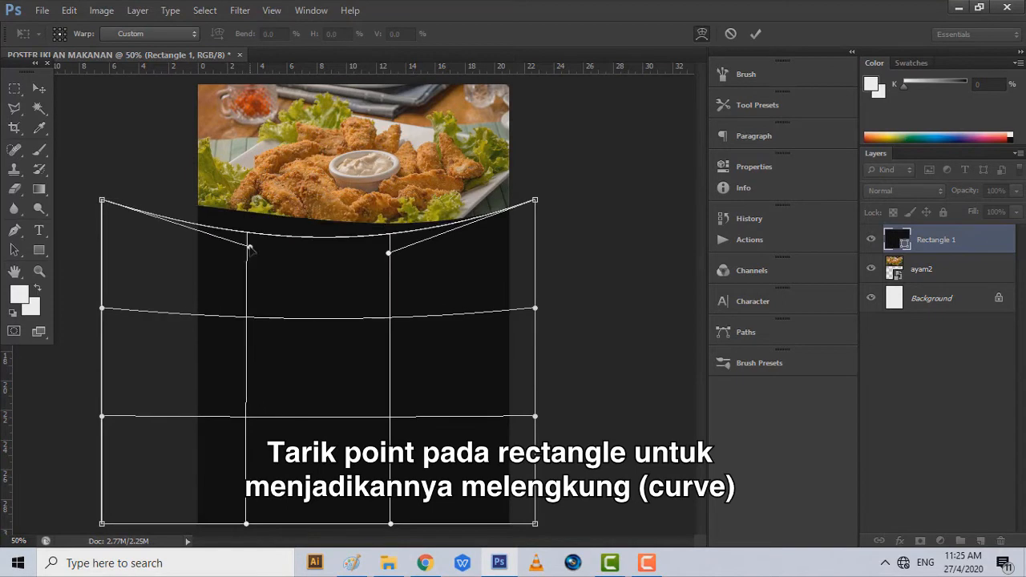
drag(101, 201, 107, 169)
drag(541, 200, 539, 173)
drag(389, 253, 394, 267)
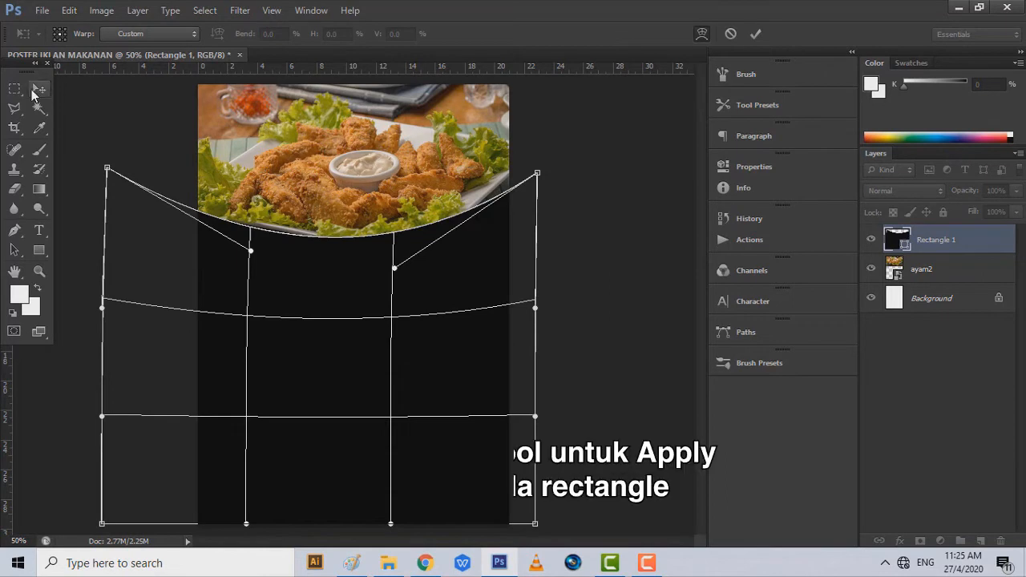
click(39, 89)
click(441, 225)
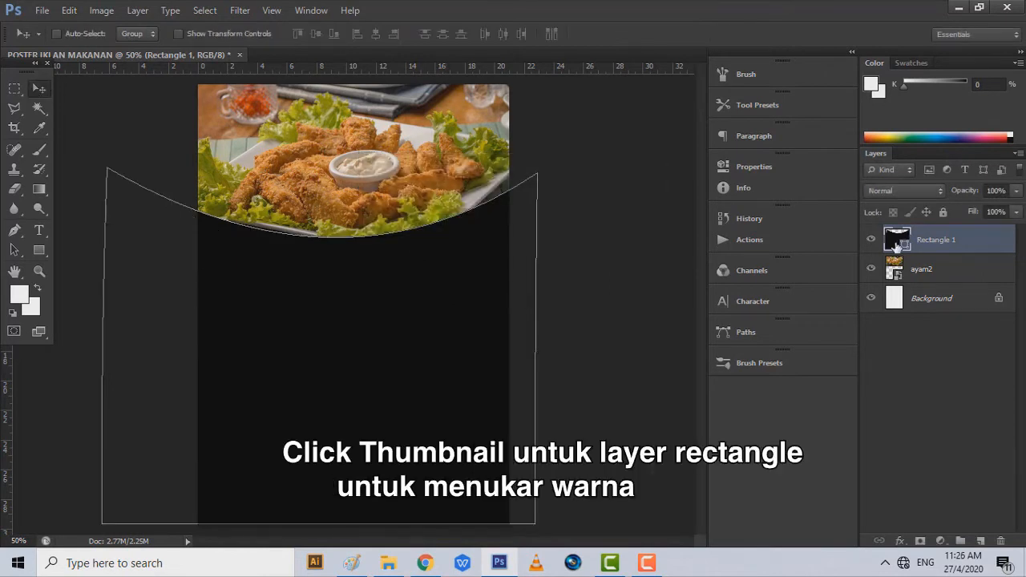
- Fill the rectangle shape with white (#ffffff)
double_click(897, 244)
drag(619, 179, 399, 73)
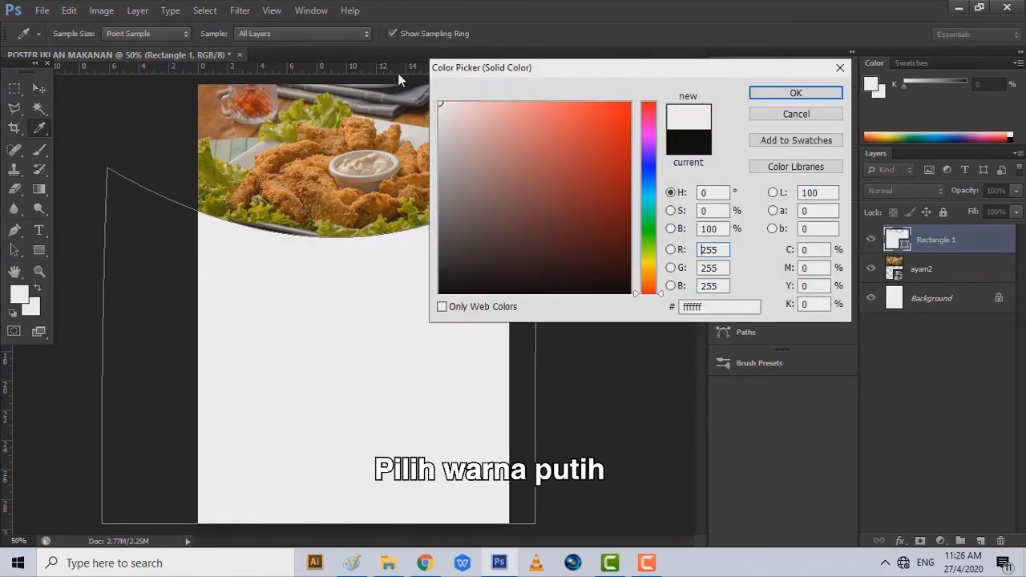
click(760, 94)
- Rename the shape layer to BENTUK 1
double_click(935, 240)
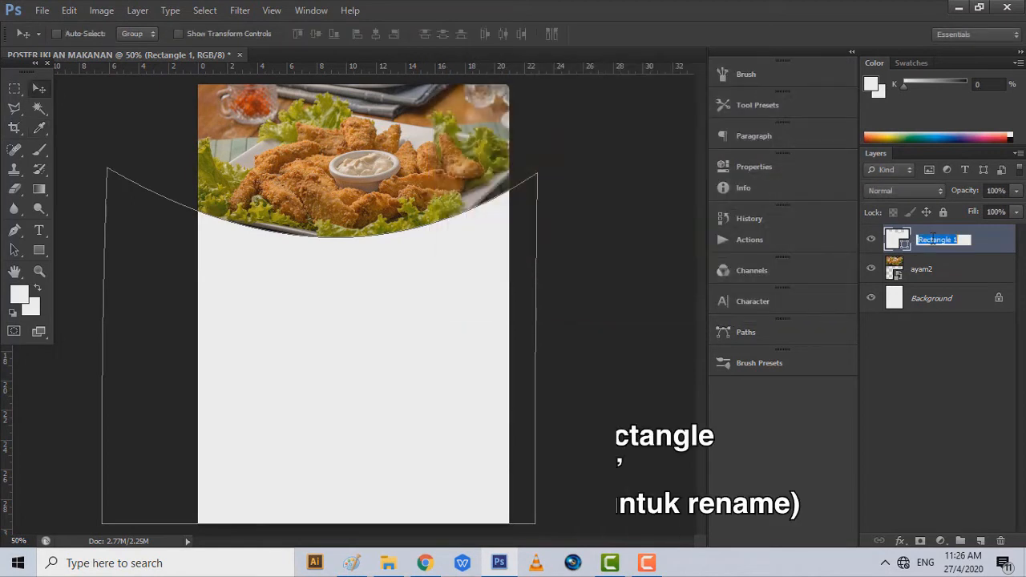
text(BENTUK)
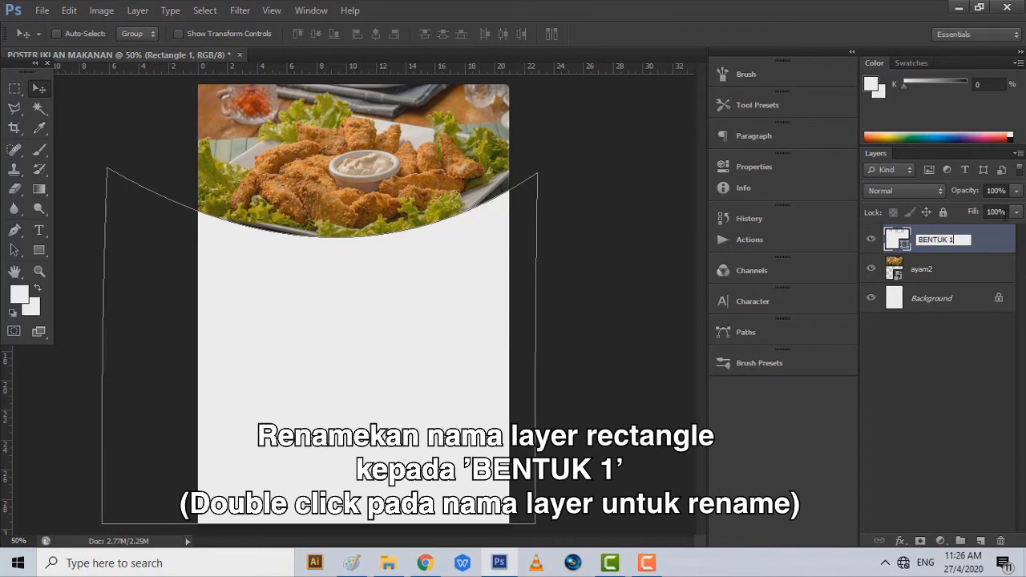
click(985, 239)
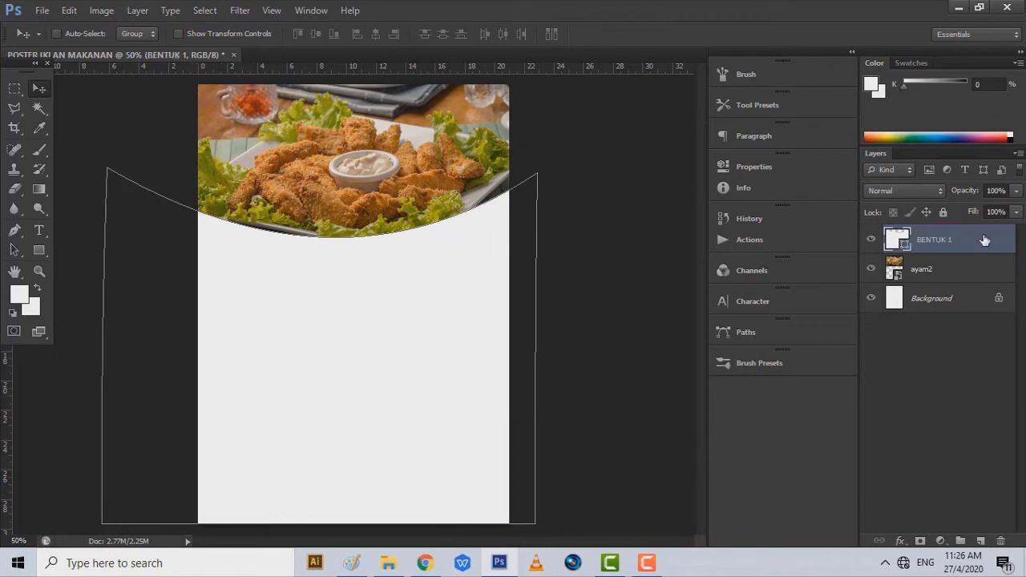
- Give BENTUK 1 a Multiply drop shadow: 75% opacity, 5 px distance, 11% spread, 35 px size
right_click(985, 240)
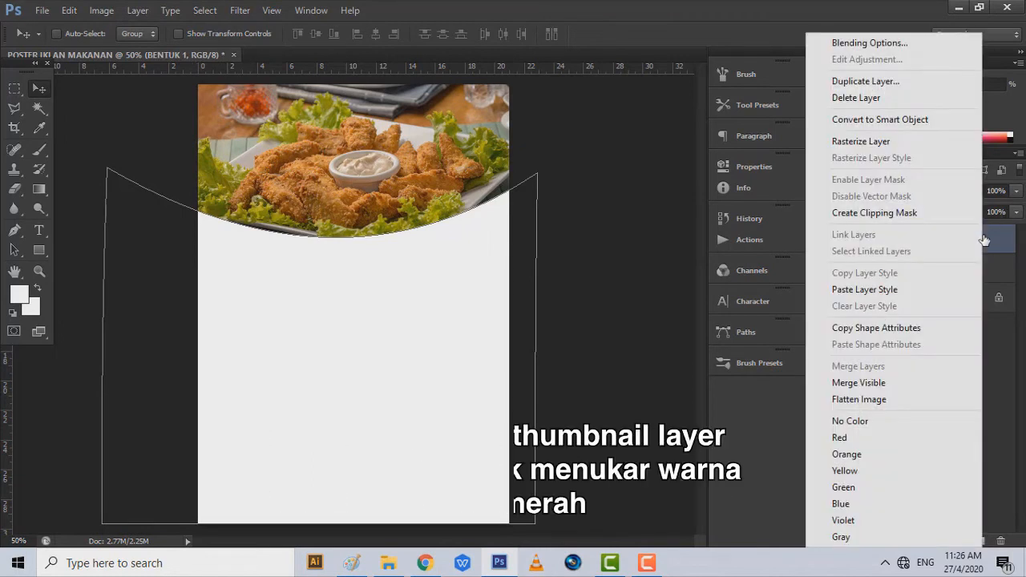
click(863, 43)
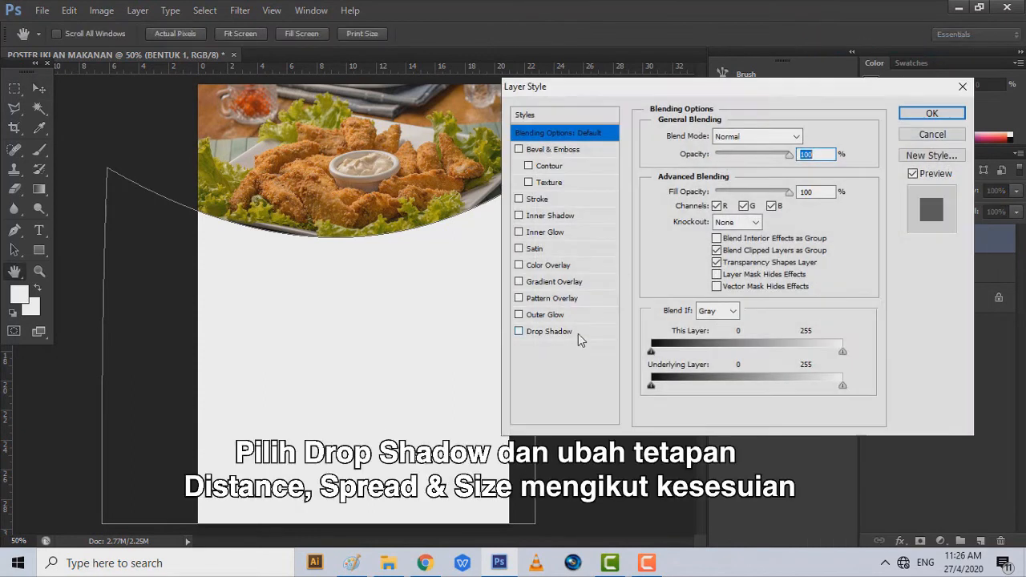
click(578, 334)
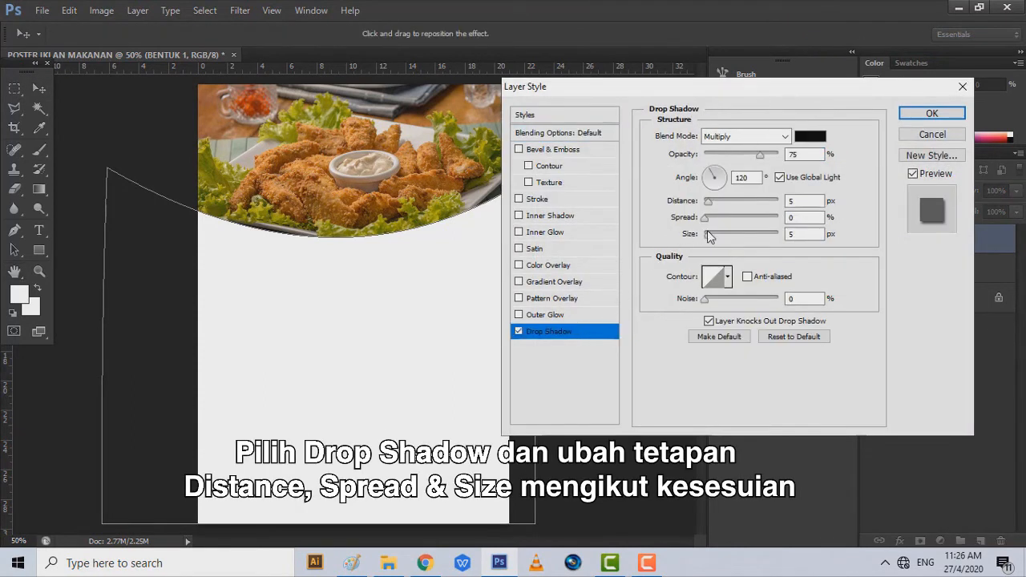
mouse_move(714, 233)
mouse_down()
mouse_move(728, 232)
mouse_move(713, 218)
mouse_move(718, 235)
mouse_up()
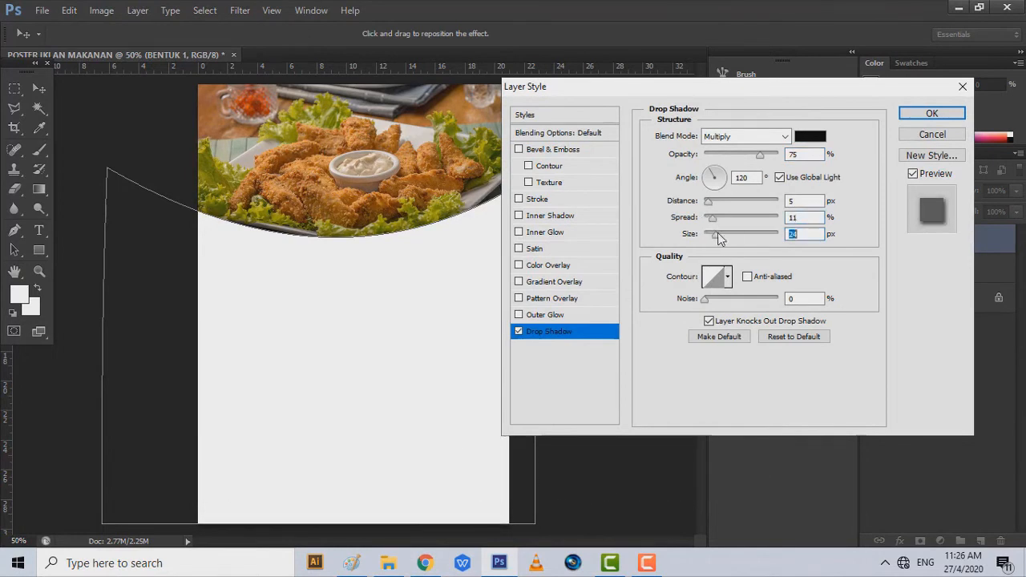
click(918, 117)
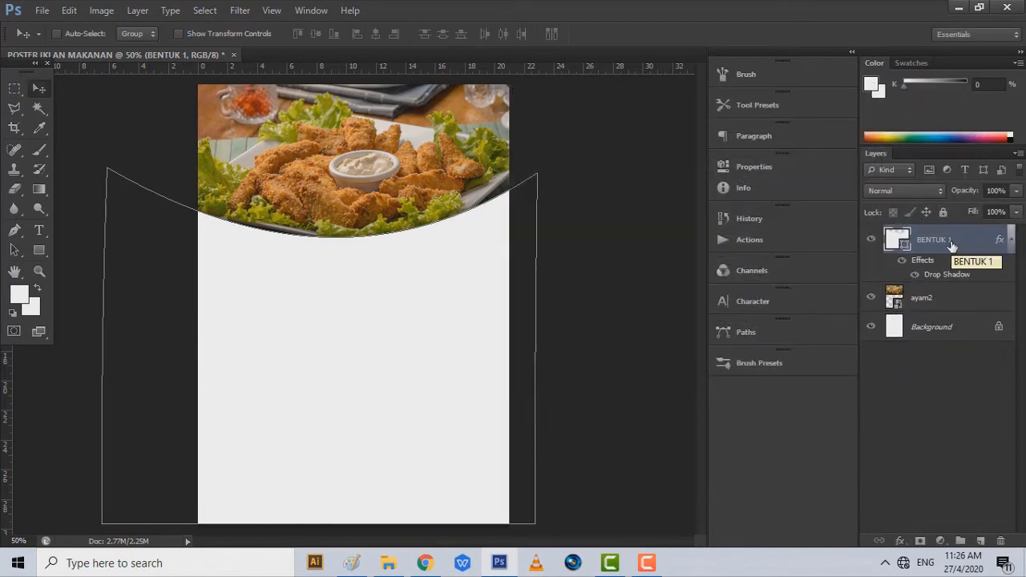
- Duplicate BENTUK 1 and fill the copy with red
right_click(952, 245)
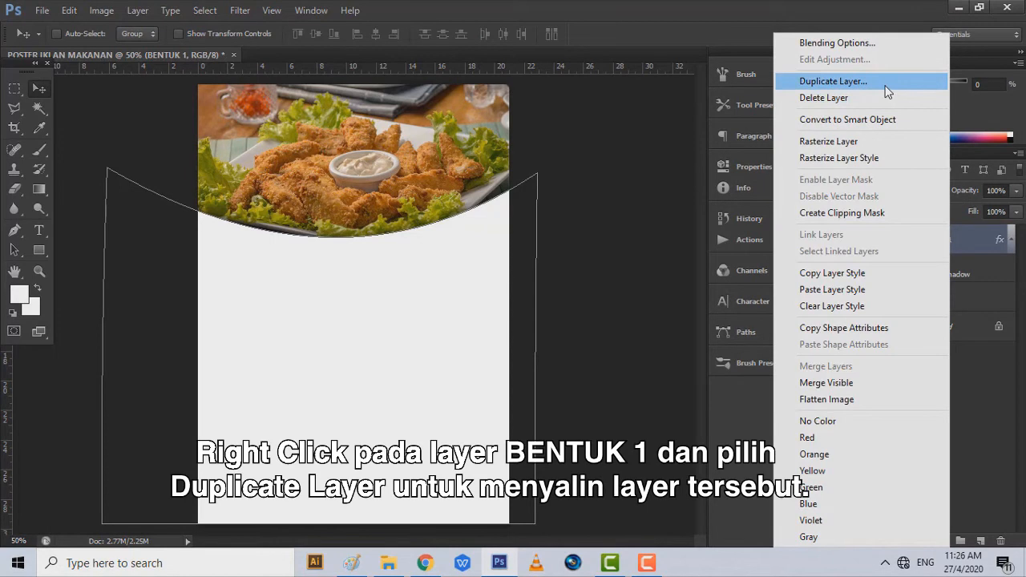
click(834, 81)
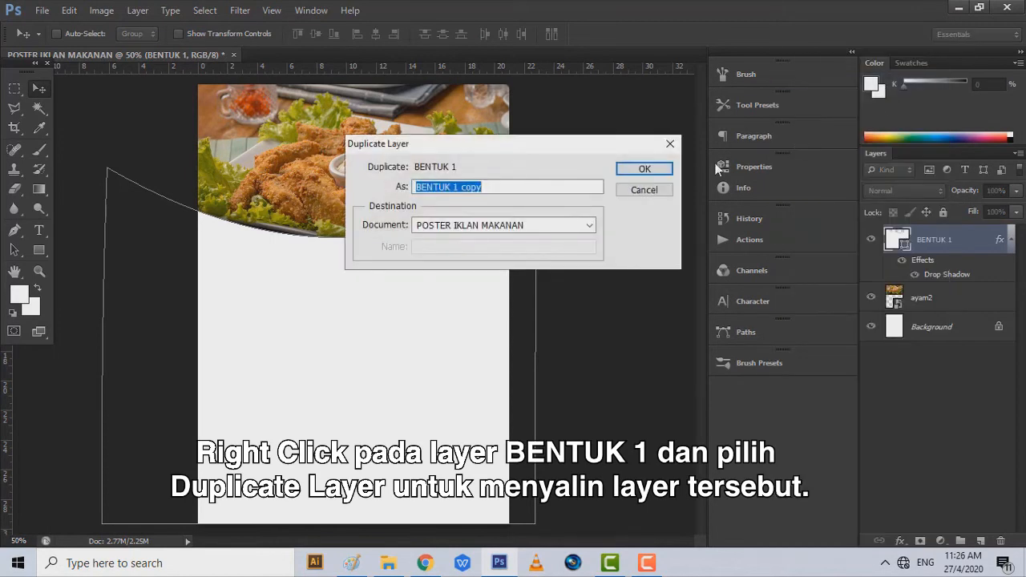
click(666, 167)
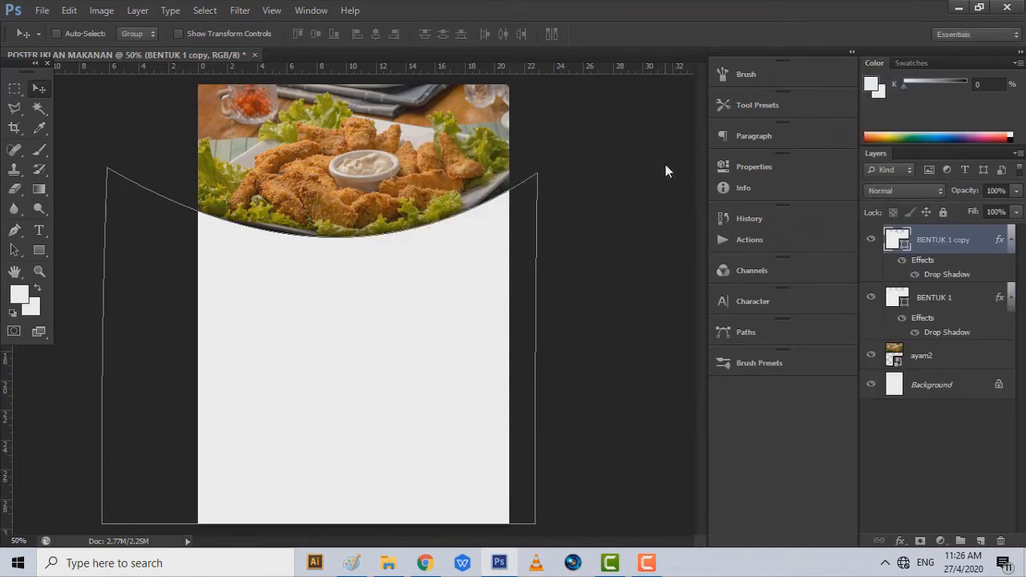
double_click(898, 240)
drag(624, 59, 693, 55)
drag(674, 135, 686, 144)
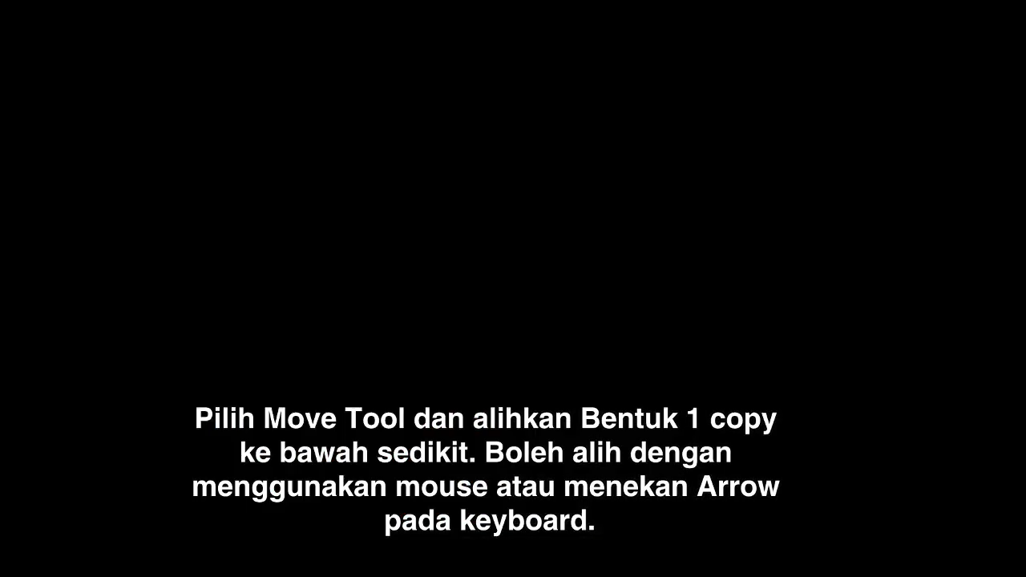
click(836, 91)
- Nudge the red copy about 0.56 cm lower, then drag background.jpg into the poster
key(v)
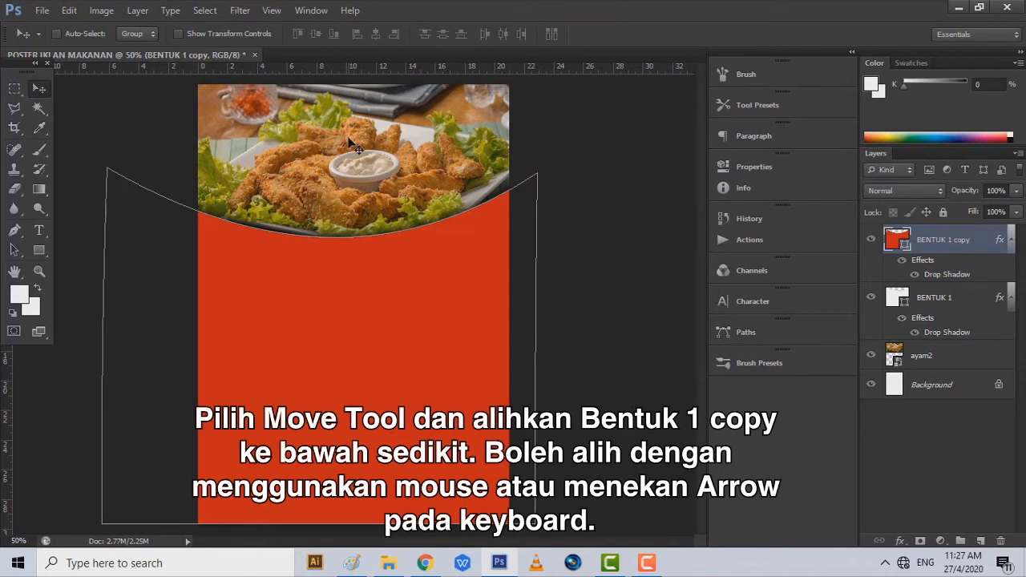
drag(349, 137, 349, 146)
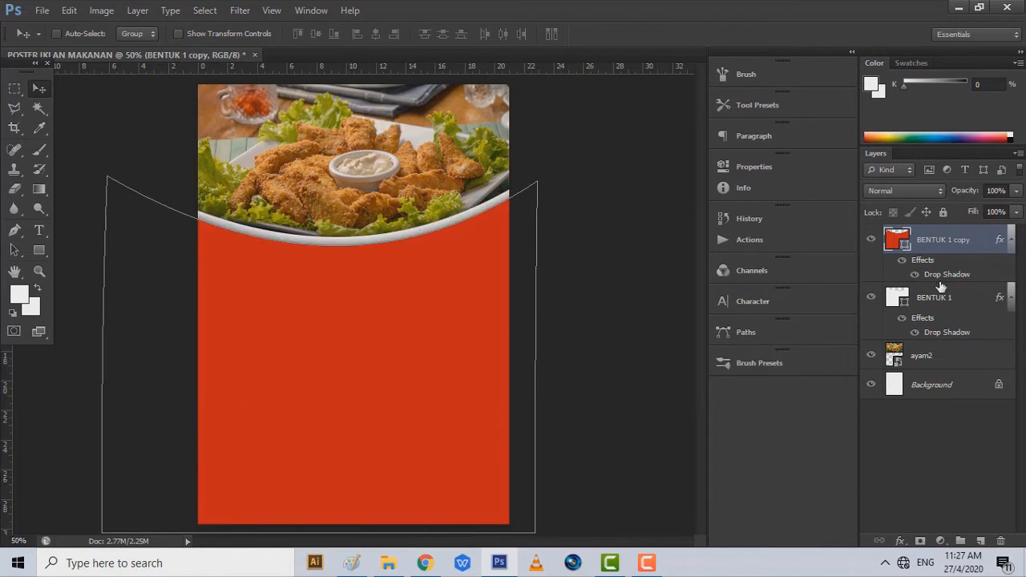
click(388, 565)
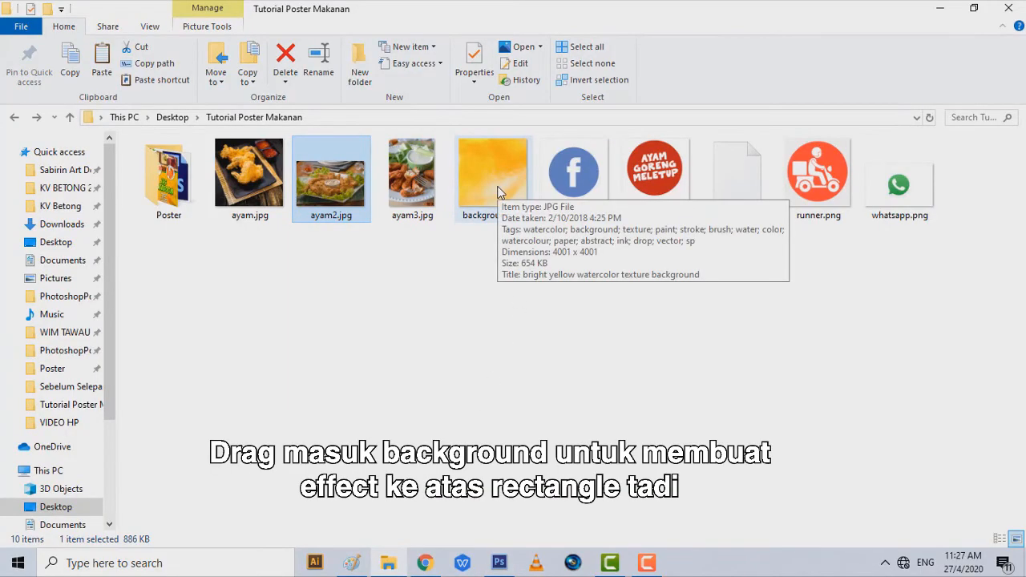
drag(497, 193, 498, 501)
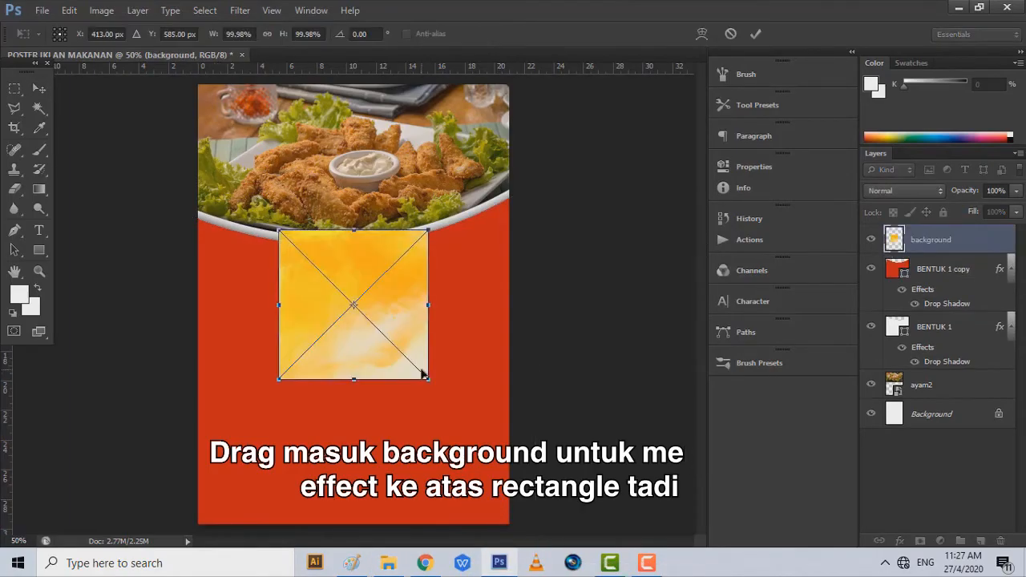
- Scale background.jpg to about 266.93% so it covers the poster, and commit the placement
drag(428, 380, 576, 526)
drag(279, 230, 174, 126)
drag(236, 178, 225, 208)
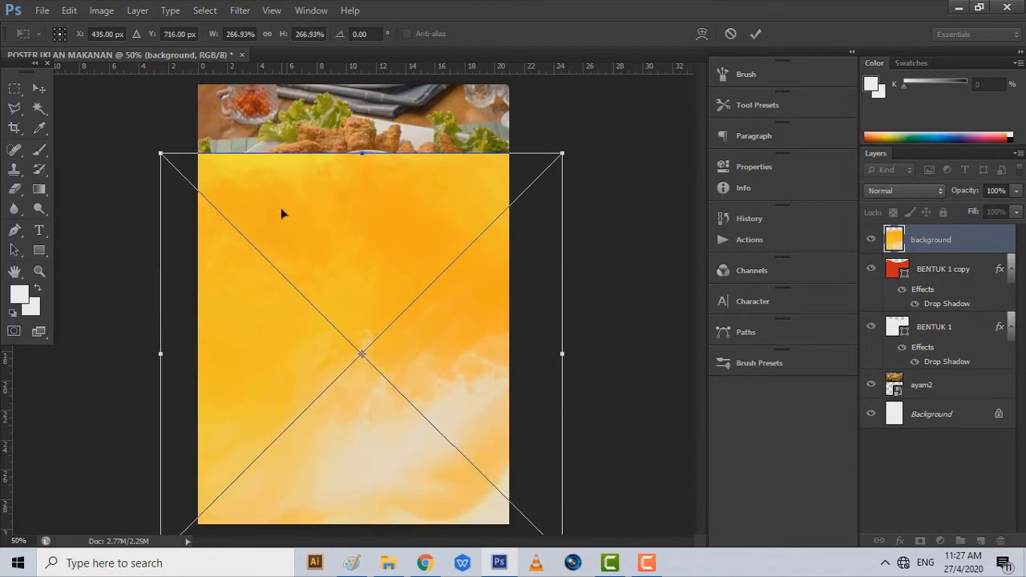
click(39, 88)
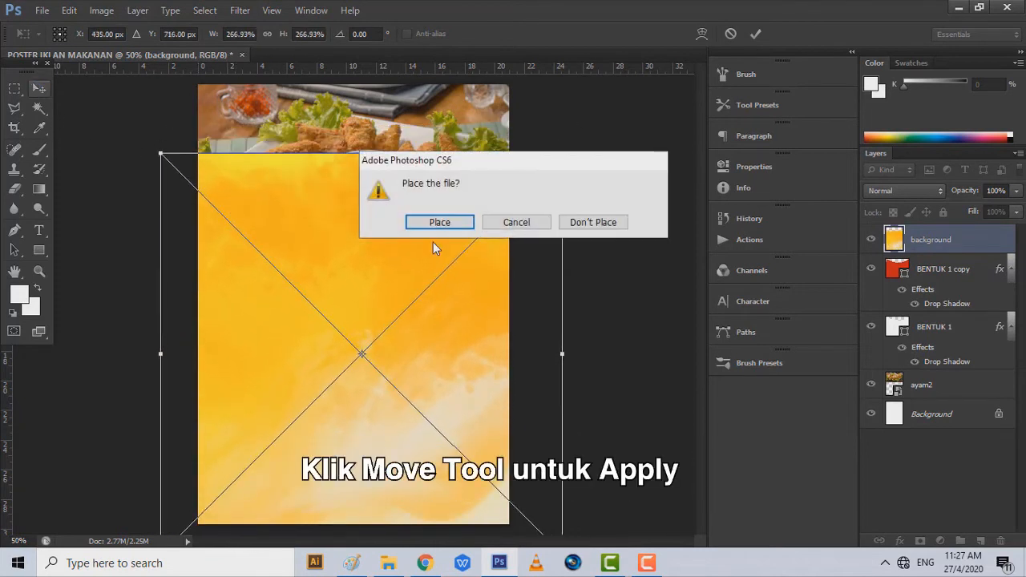
click(454, 222)
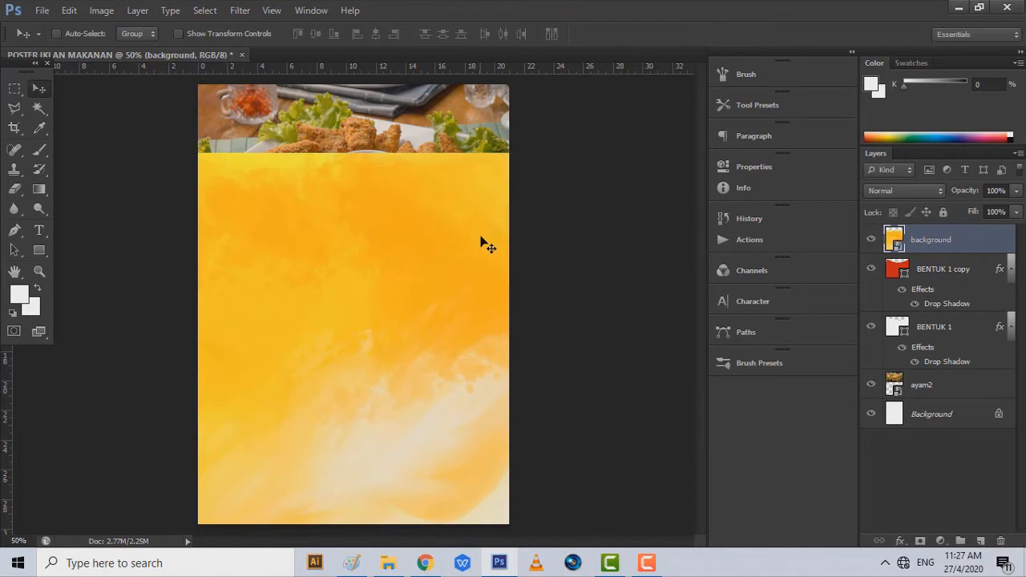
- Rasterize the watercolour layer and rename it BACKGROUND BENTUK
right_click(944, 248)
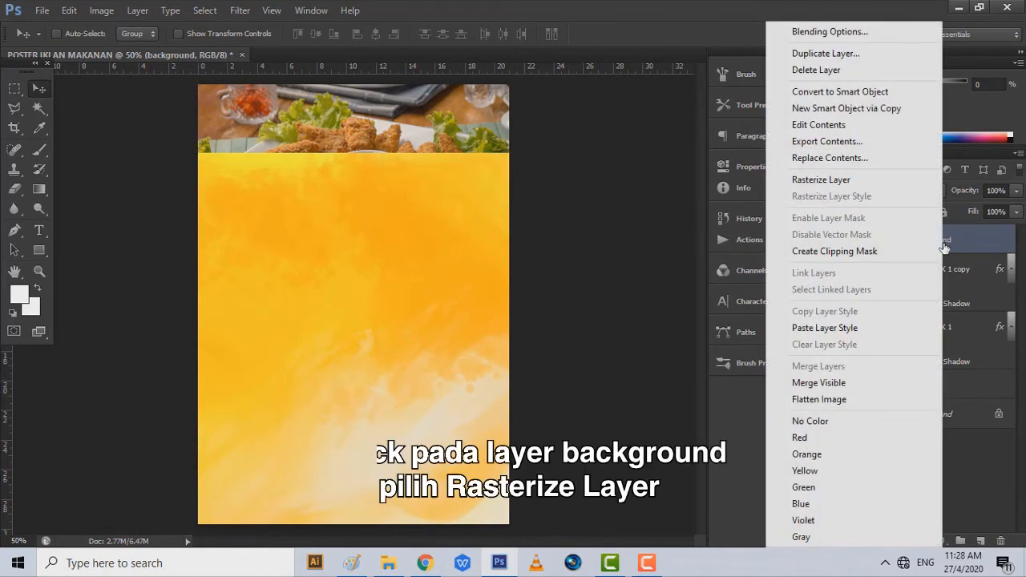
click(857, 179)
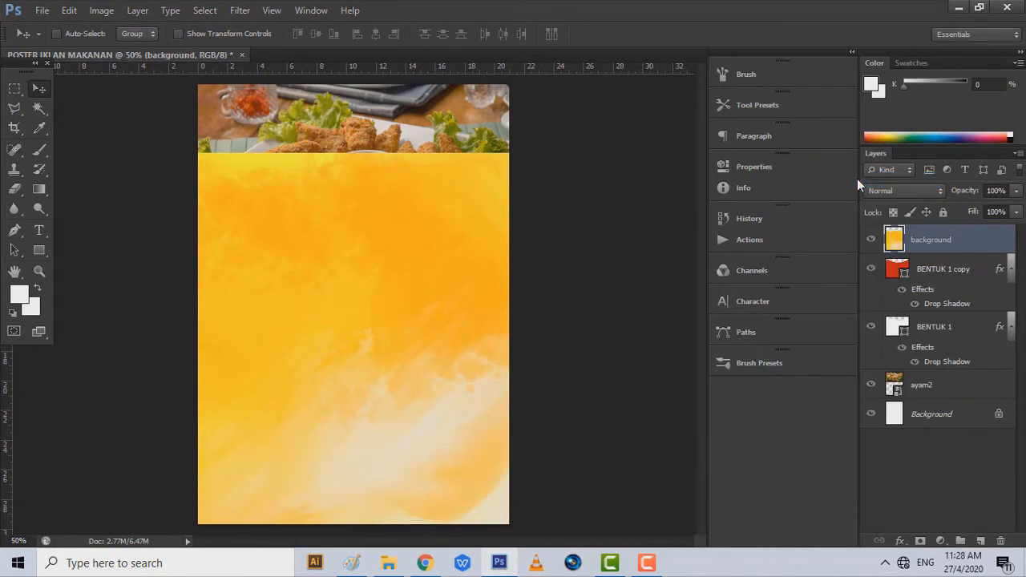
double_click(932, 240)
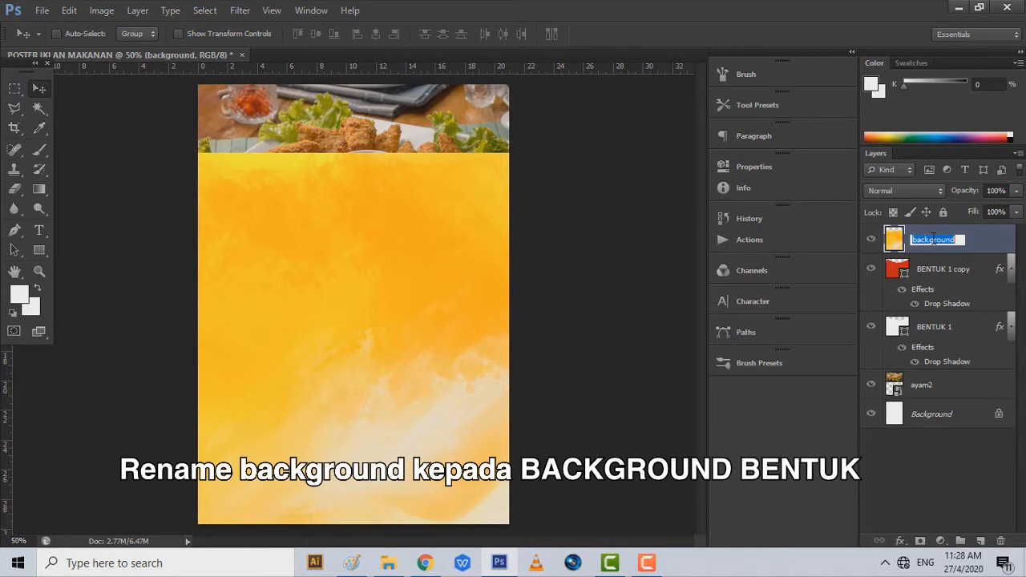
text(BACKGROUND BENT)
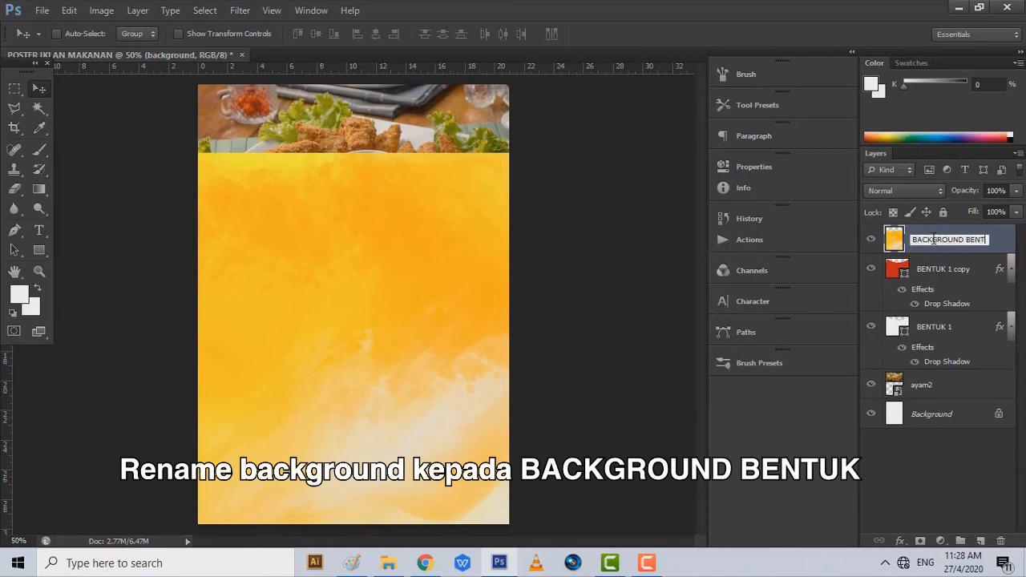
text(UK)
key(Return)
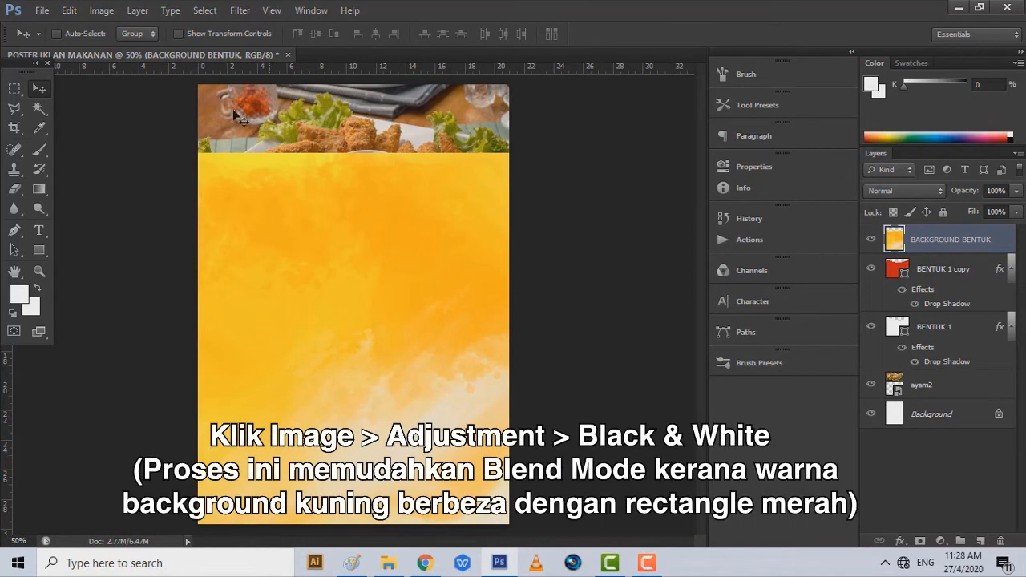
click(110, 11)
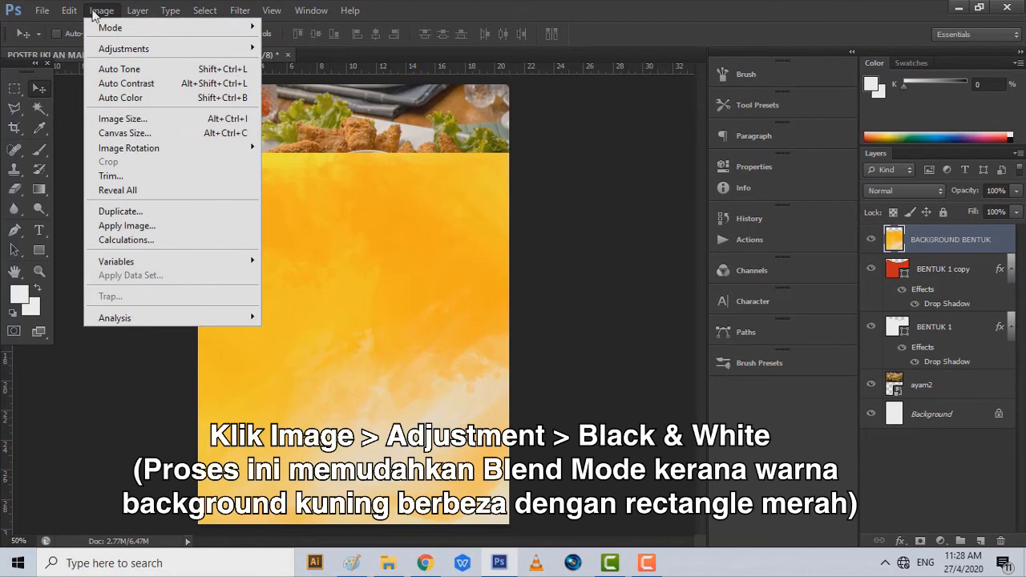
- Apply a default Black & White adjustment to BACKGROUND BENTUK, dismissing the antivirus prompt
mouse_move(111, 54)
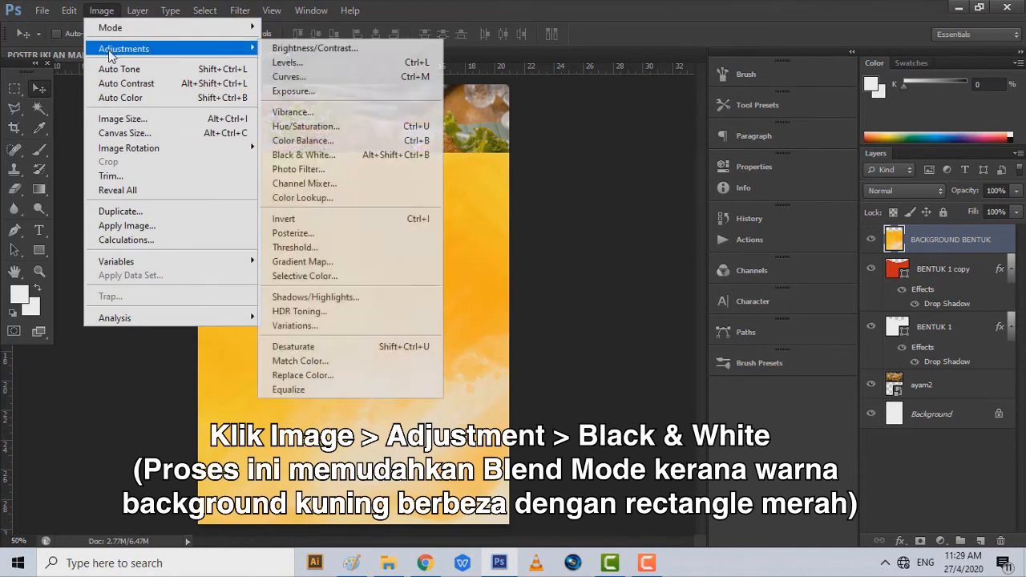
click(338, 158)
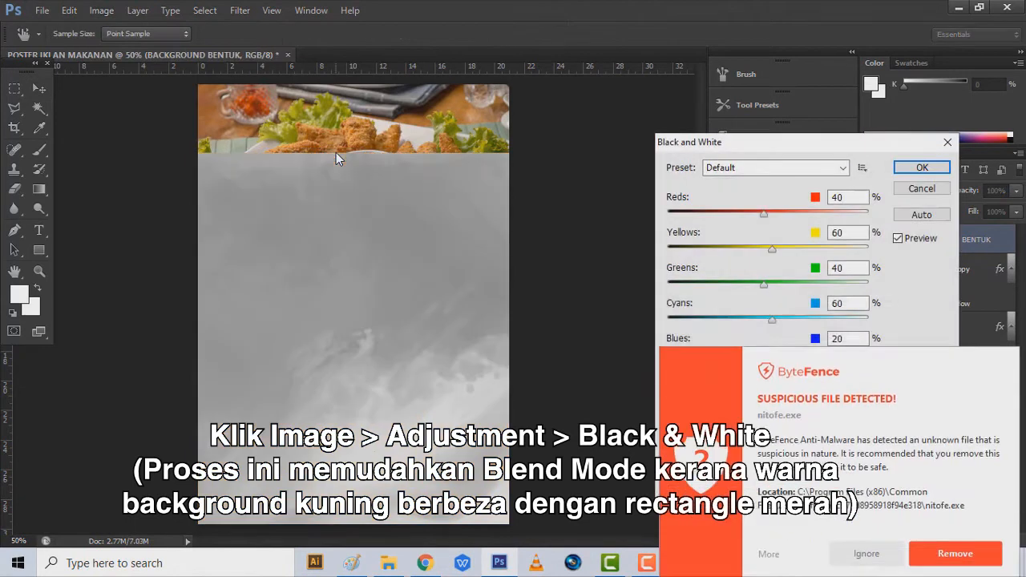
click(874, 508)
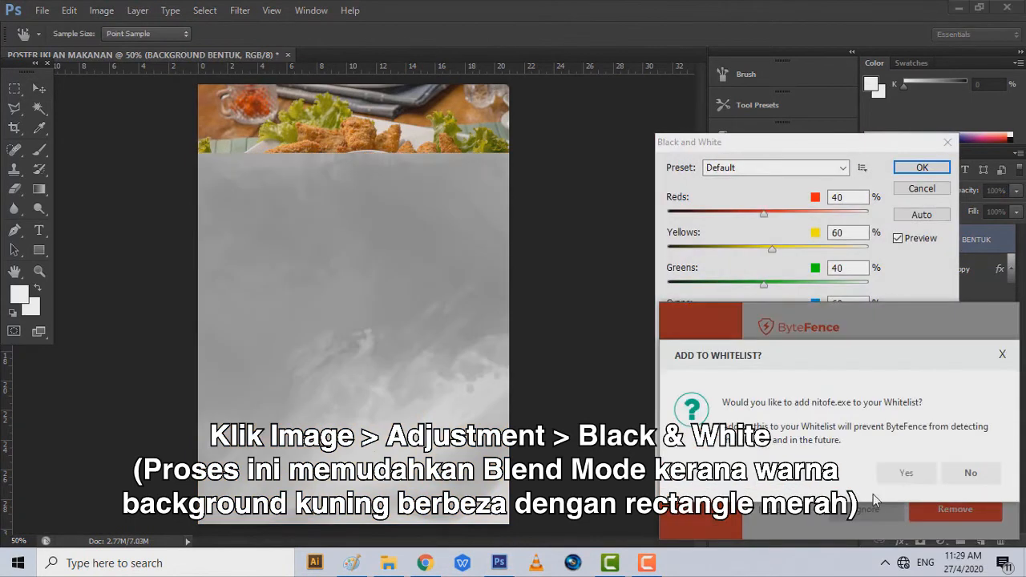
click(915, 467)
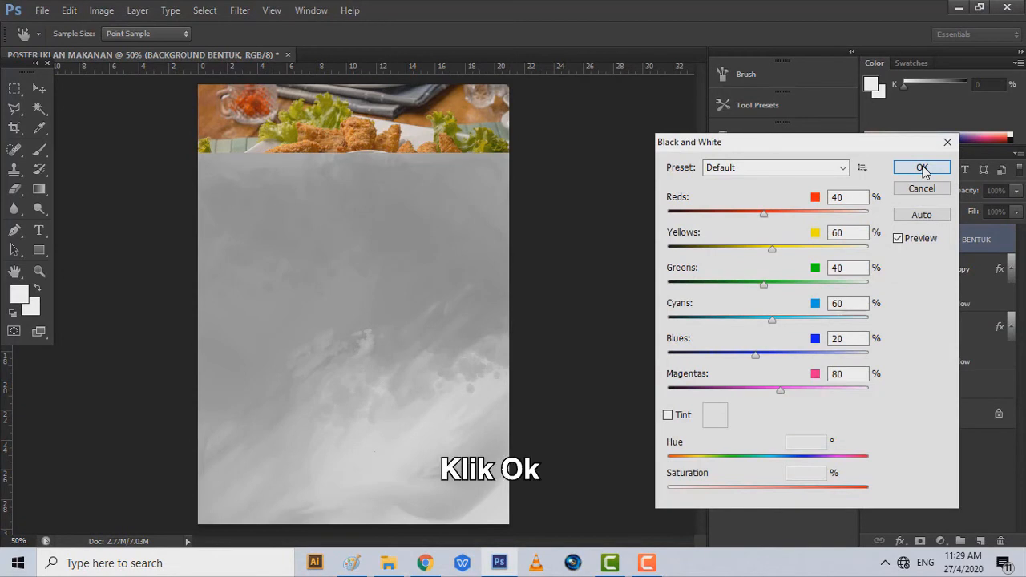
click(923, 167)
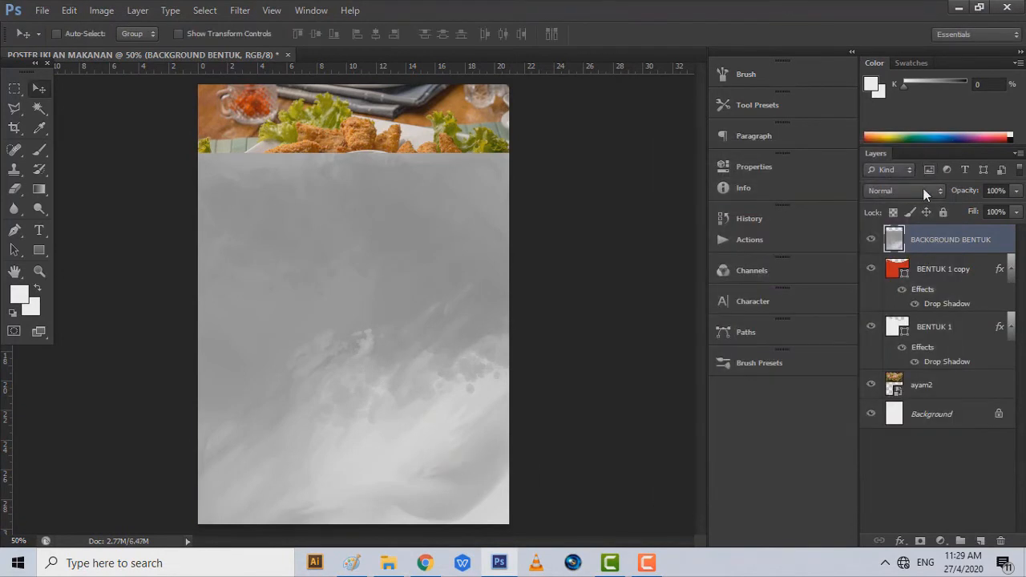
- Set the BACKGROUND BENTUK layer's blend mode to Linear Burn
click(924, 190)
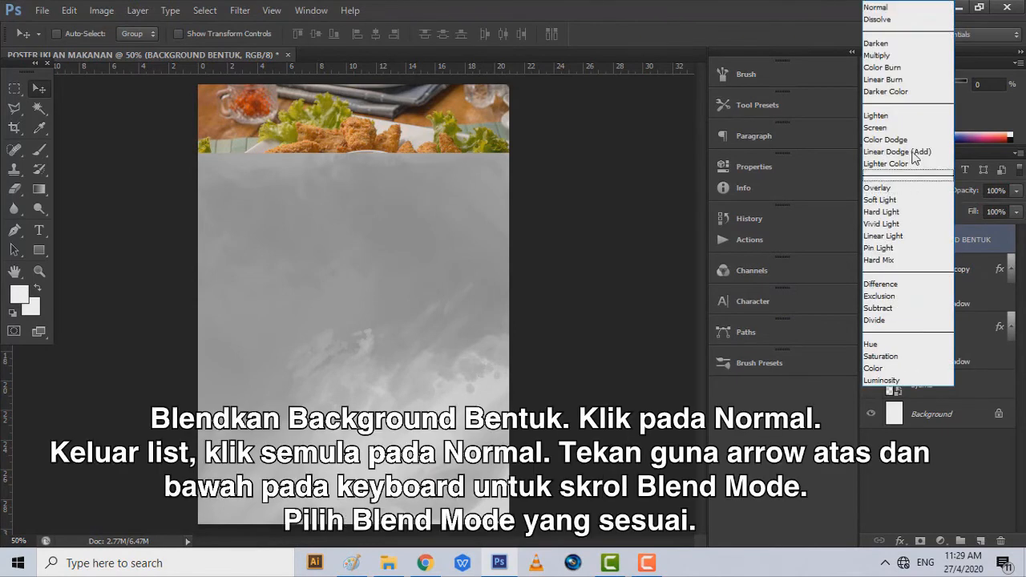
click(879, 8)
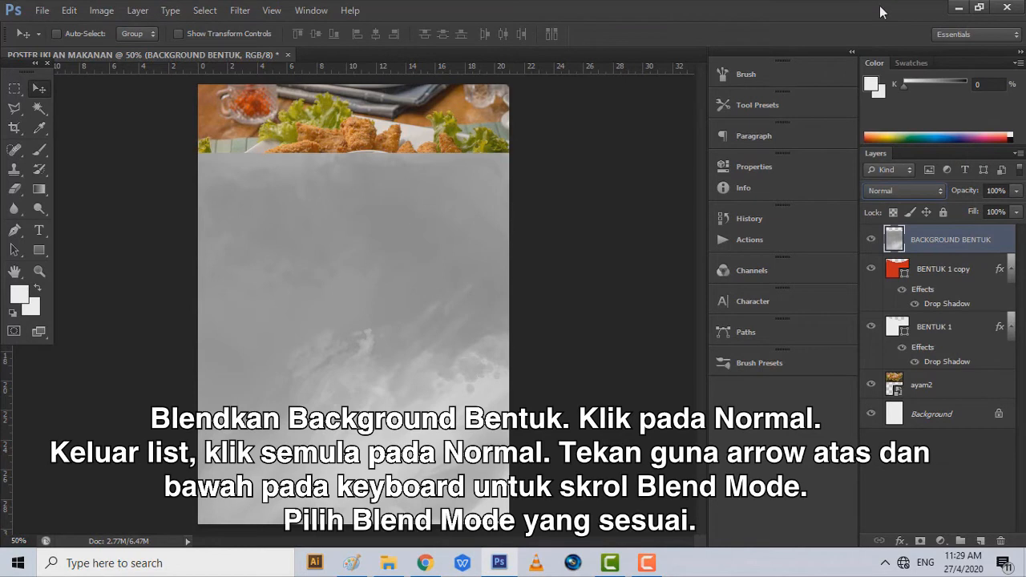
key(Down)
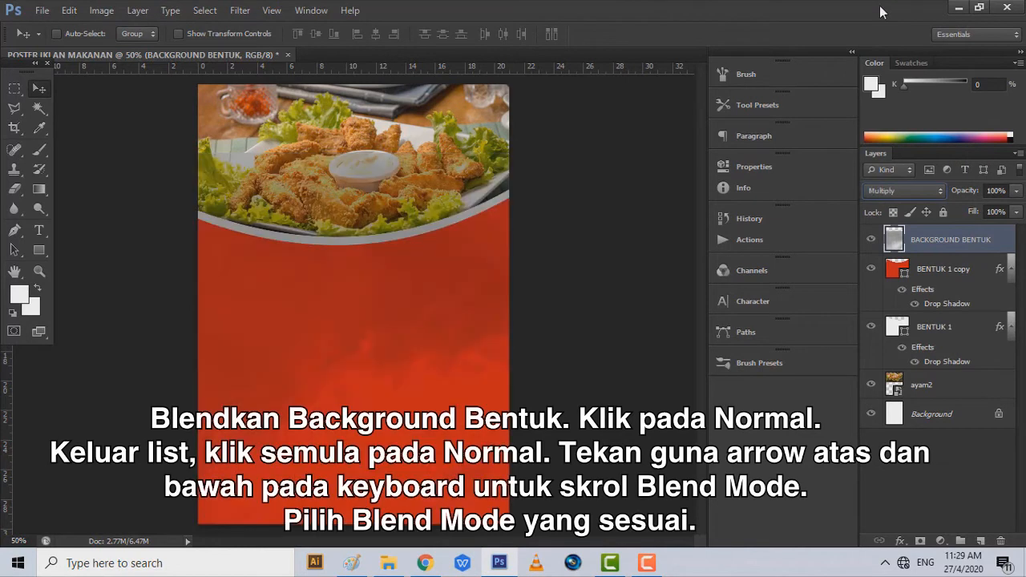
key(Down)
key(Down)
key(Down)
key(Down)
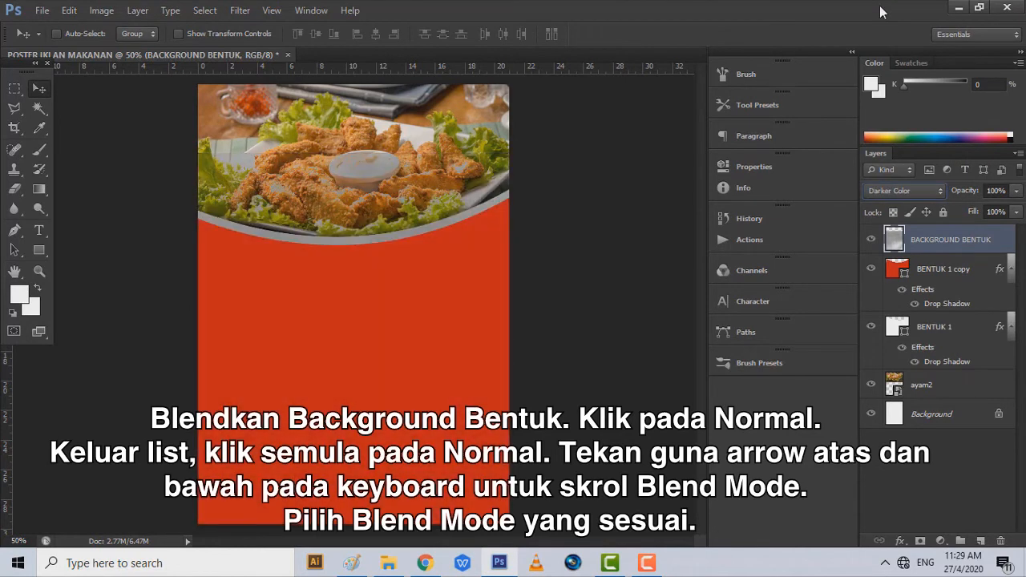
key(Up)
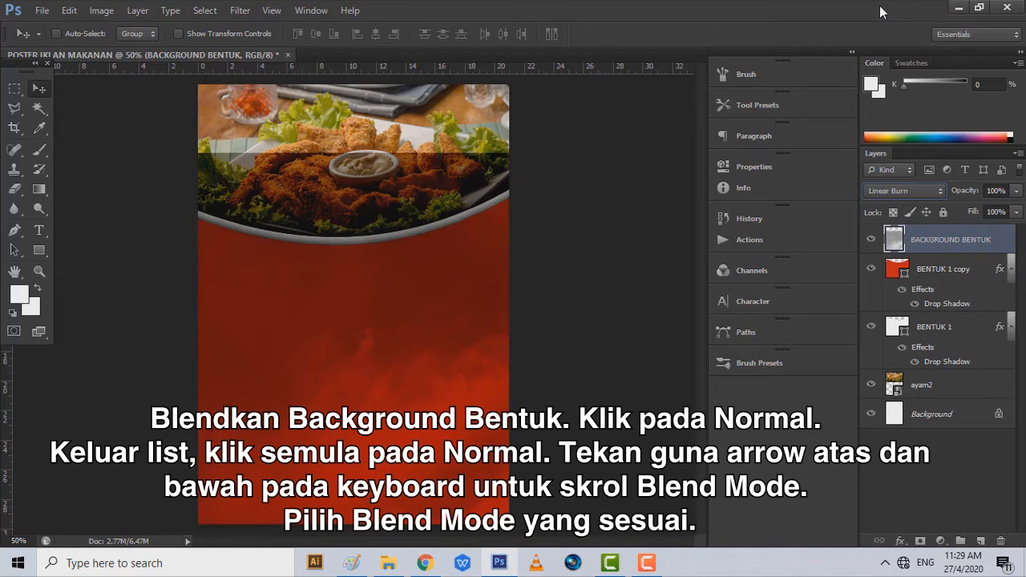
- Erase the dark overlay across the food photo with a 391 px soft round eraser
click(16, 189)
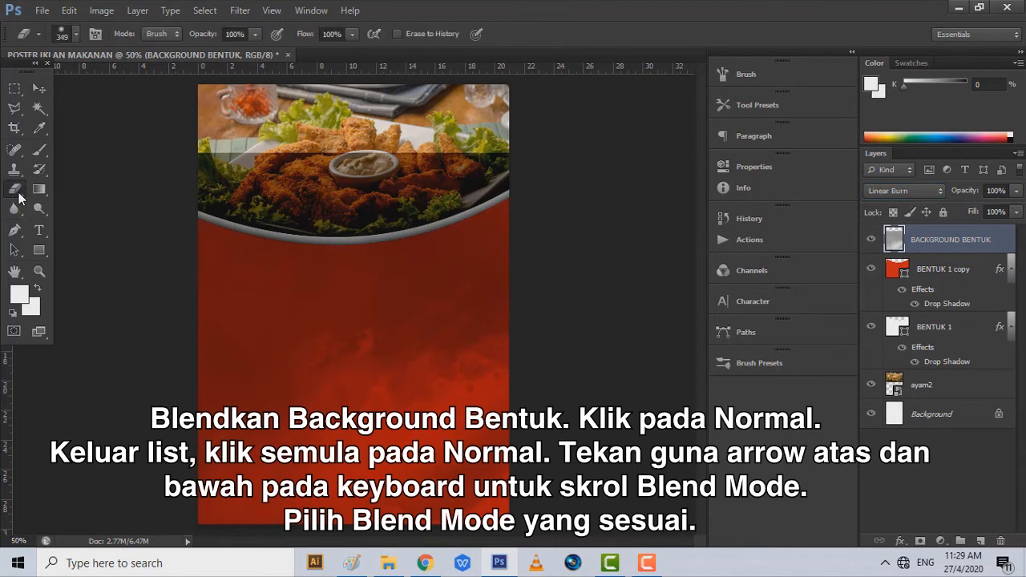
click(72, 33)
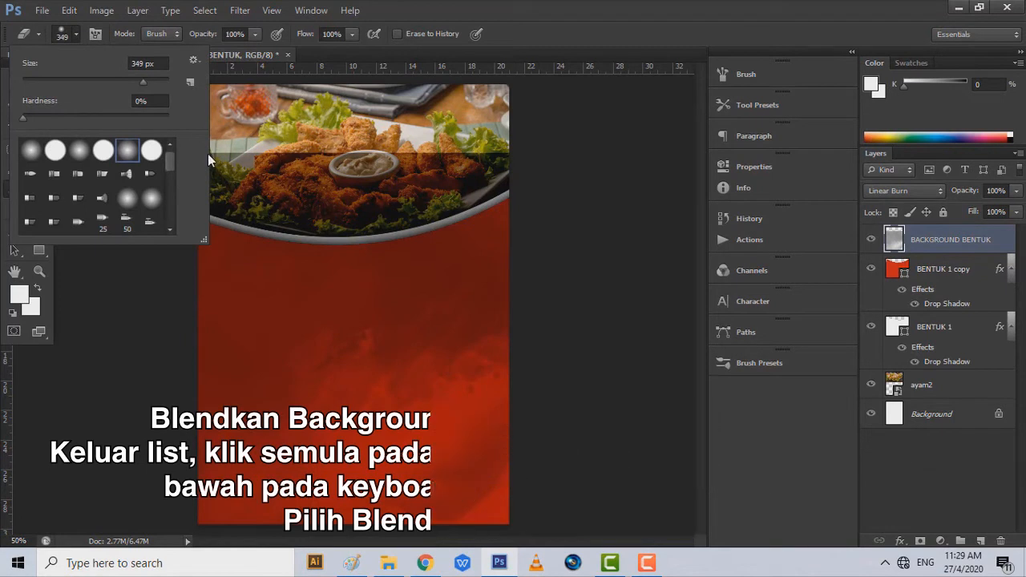
click(146, 81)
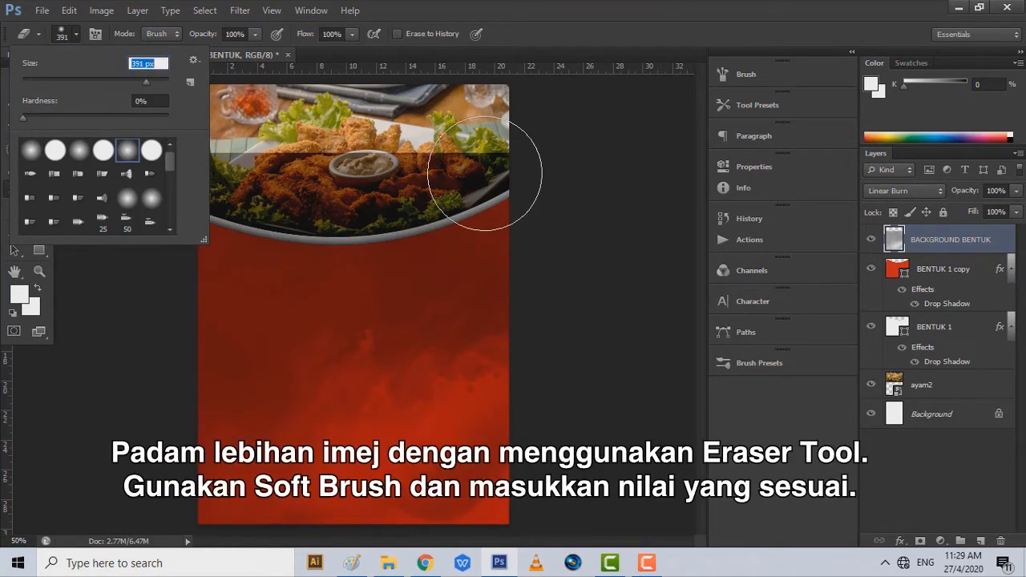
click(487, 174)
mouse_move(482, 174)
mouse_down()
mouse_move(374, 204)
mouse_move(300, 203)
mouse_move(246, 199)
mouse_move(190, 183)
mouse_move(185, 170)
mouse_move(415, 133)
mouse_move(215, 163)
mouse_up()
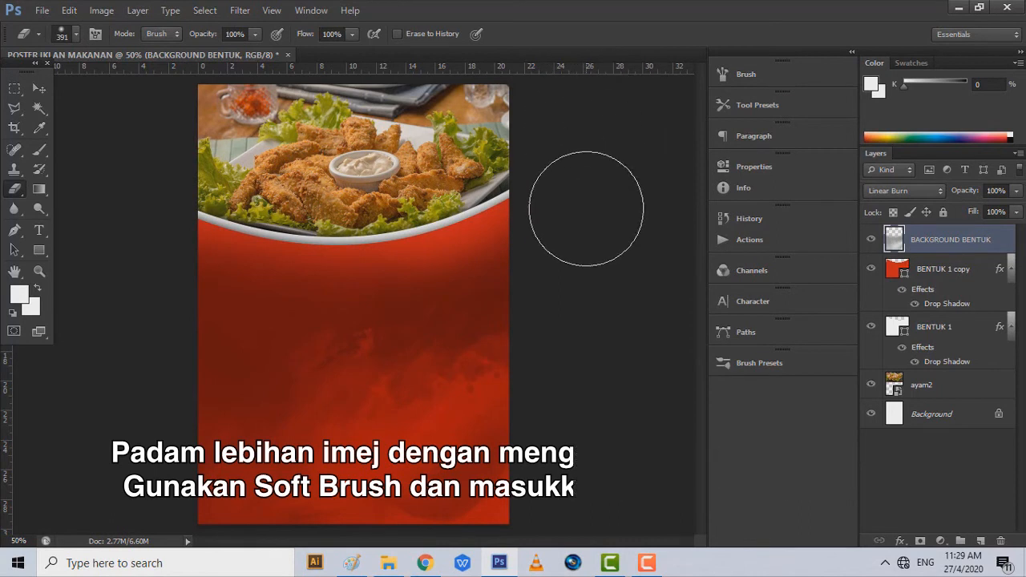
- Type the headline 'AYAM GORENG MELETUP!' on separate lines in the red area below the photo
click(35, 234)
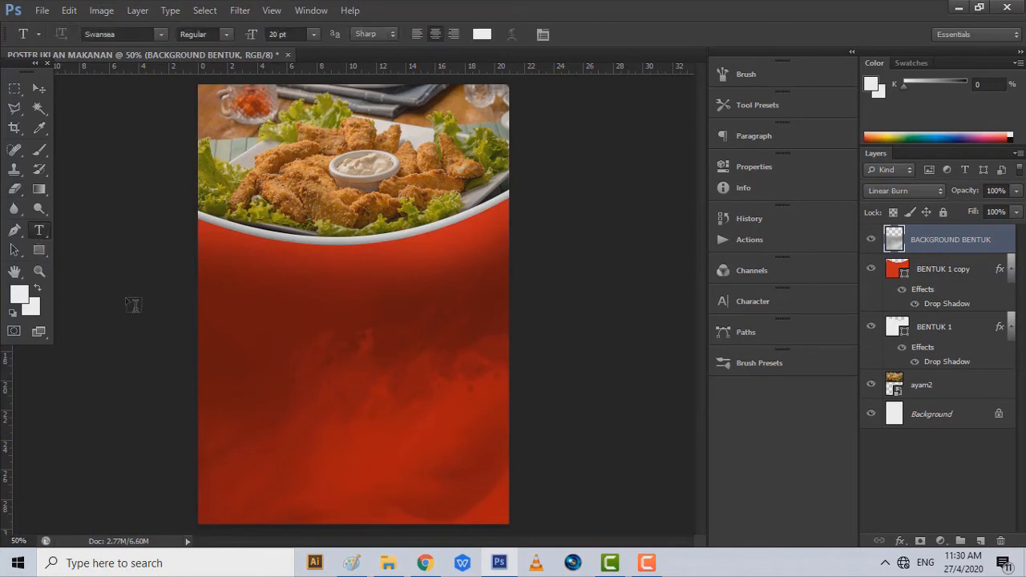
click(335, 345)
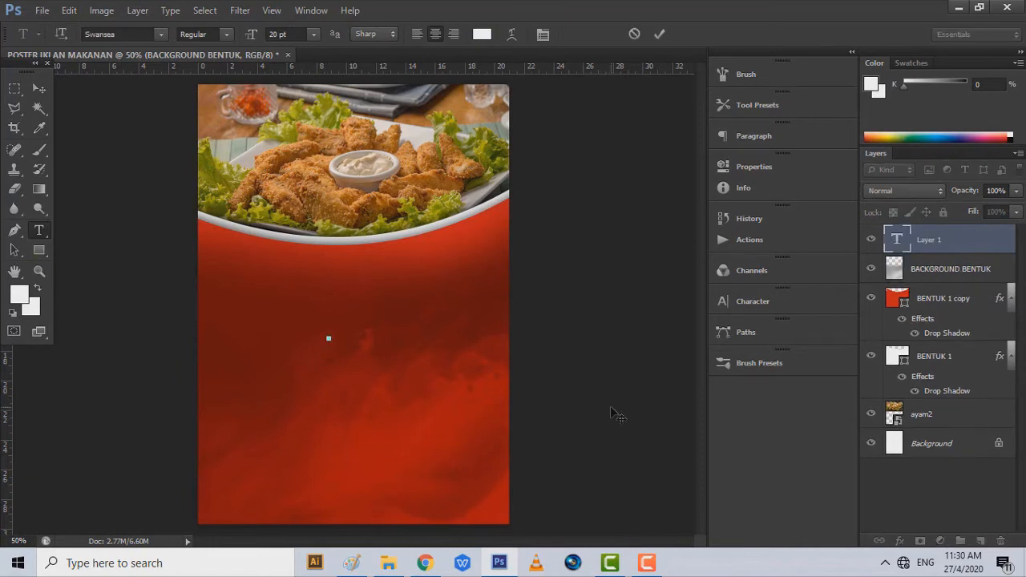
text(AYAM)
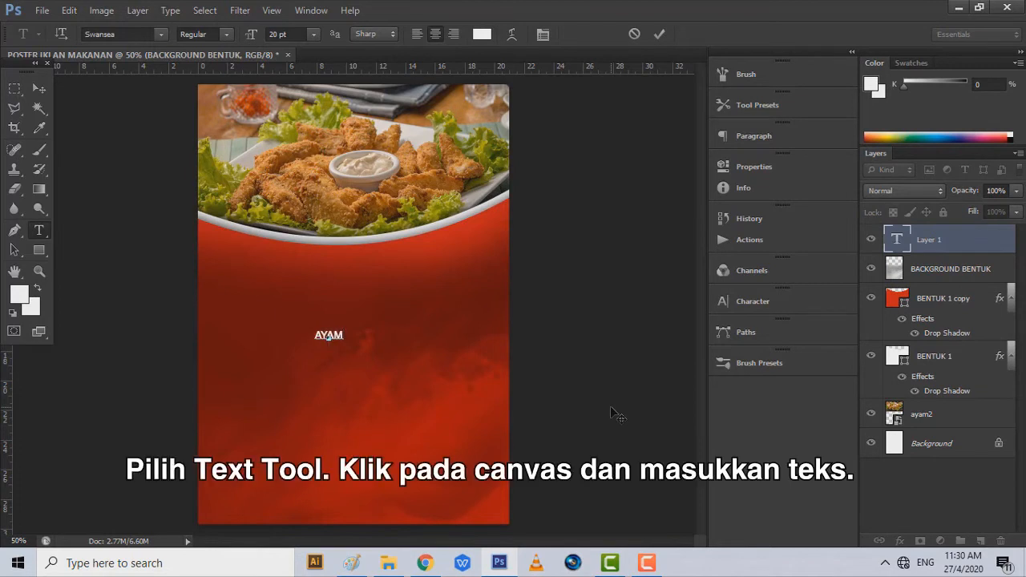
key(Return)
text(GOBENG MEL)
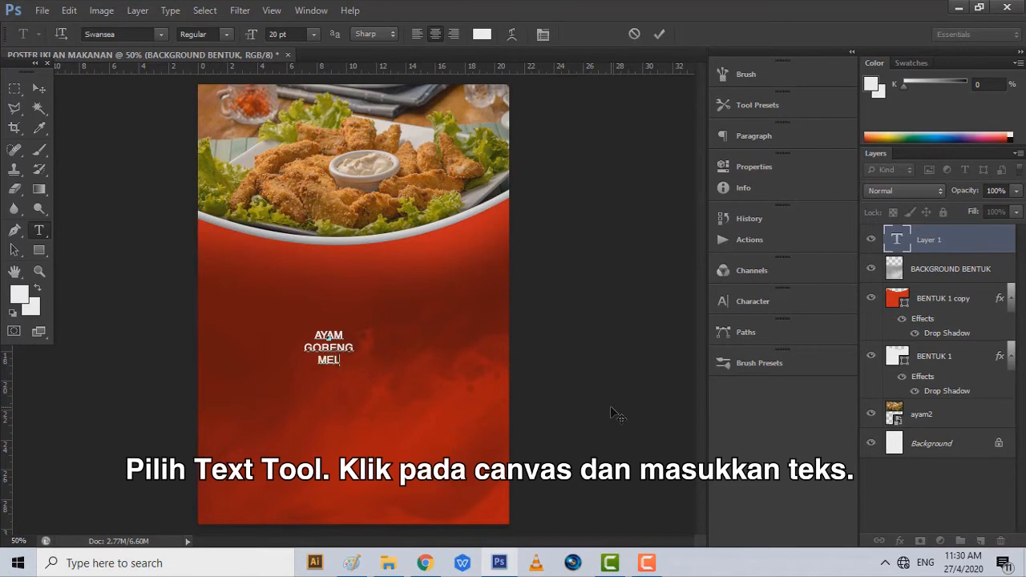
text(ETUP!)
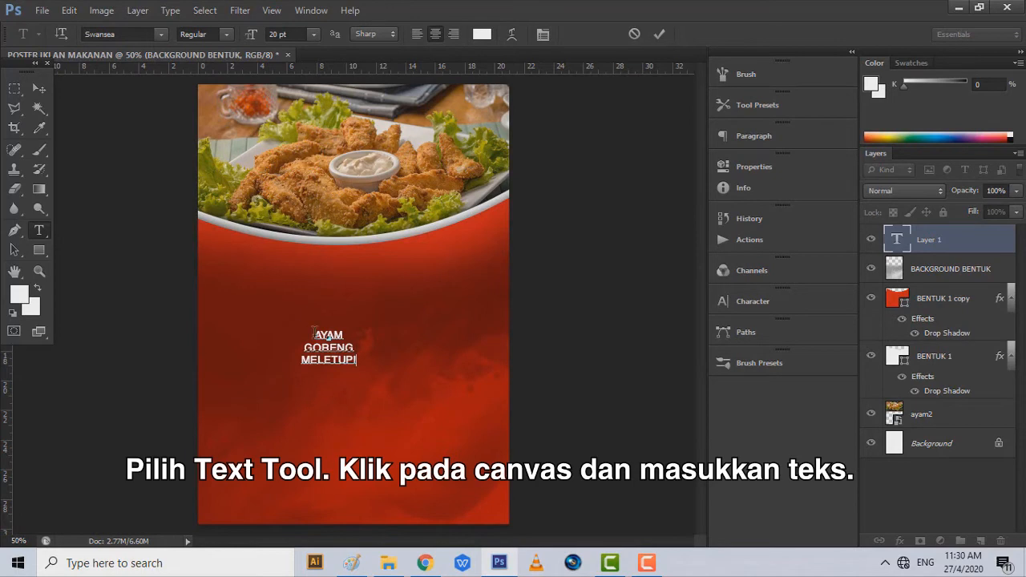
drag(312, 331, 377, 362)
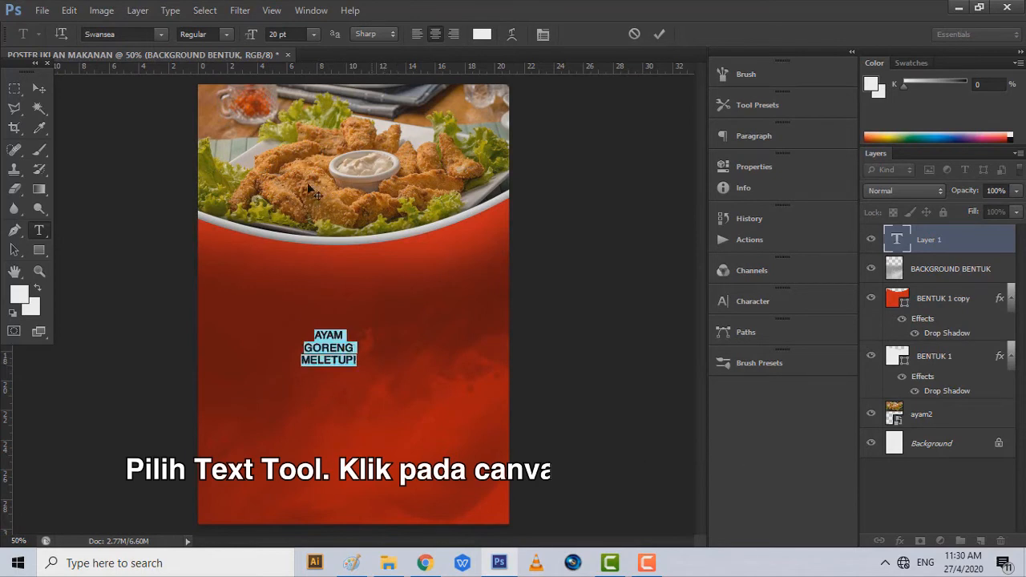
- Set the headline font to Toon Cats at 48 pt
click(161, 34)
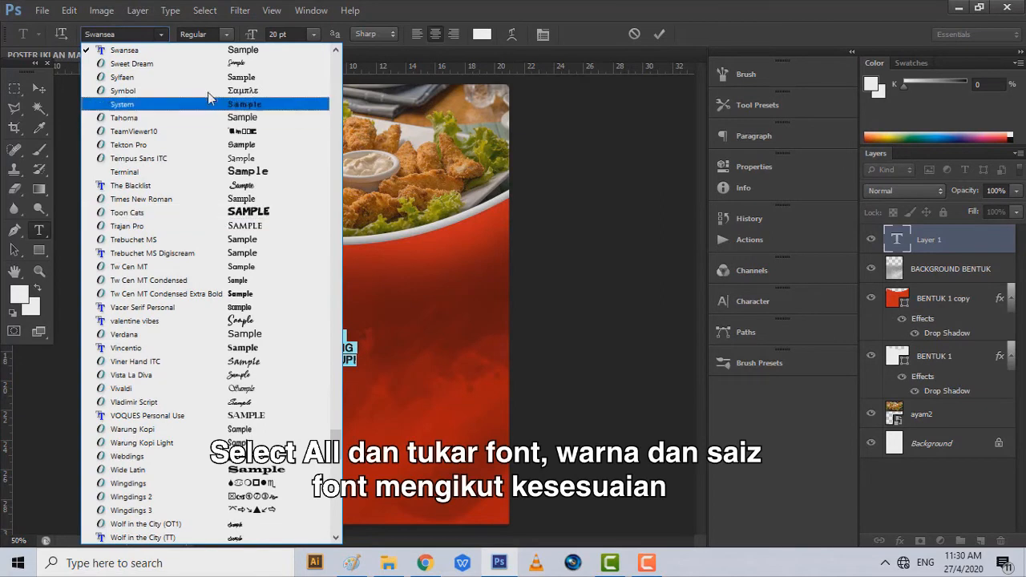
click(212, 216)
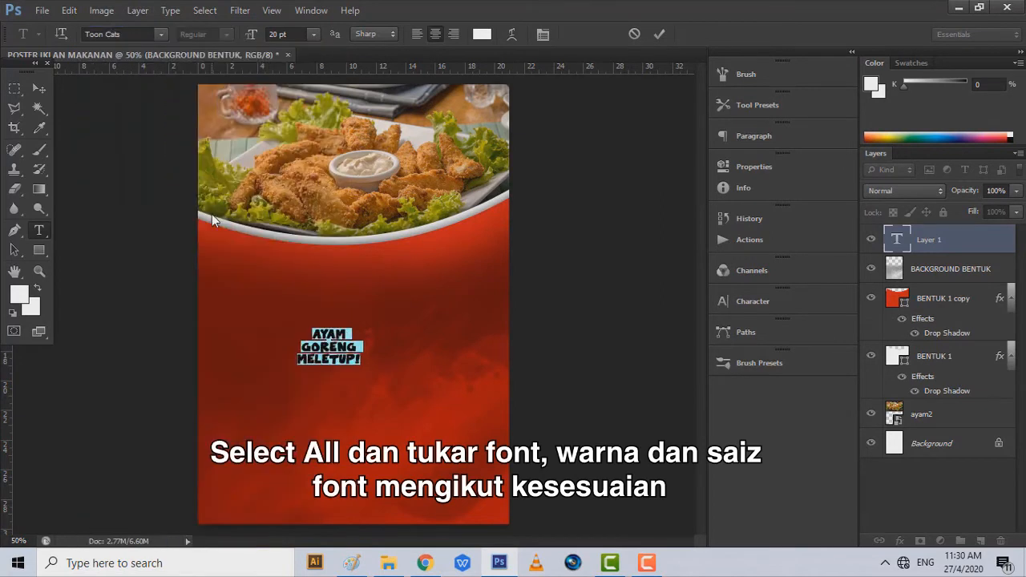
click(312, 35)
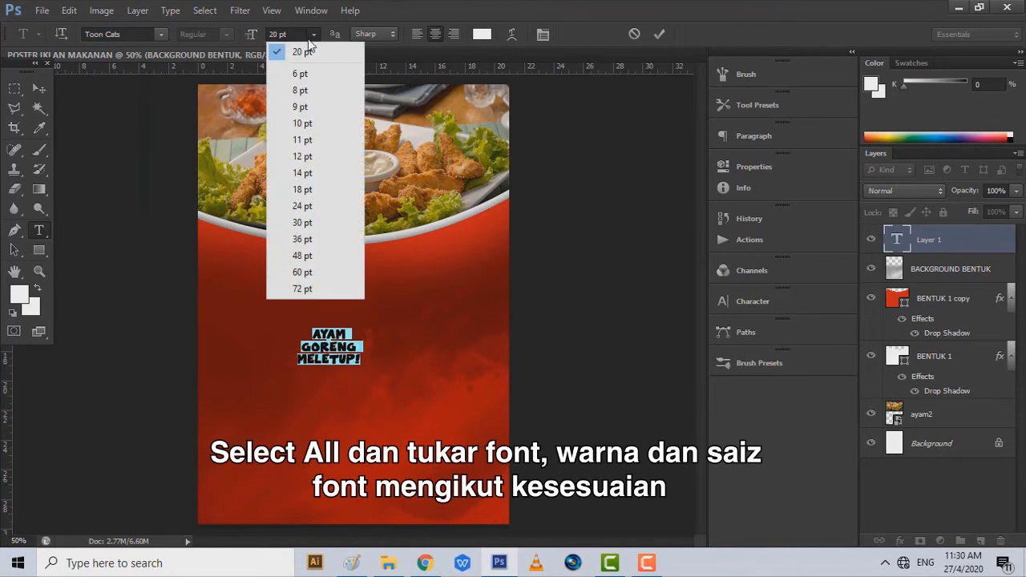
click(315, 255)
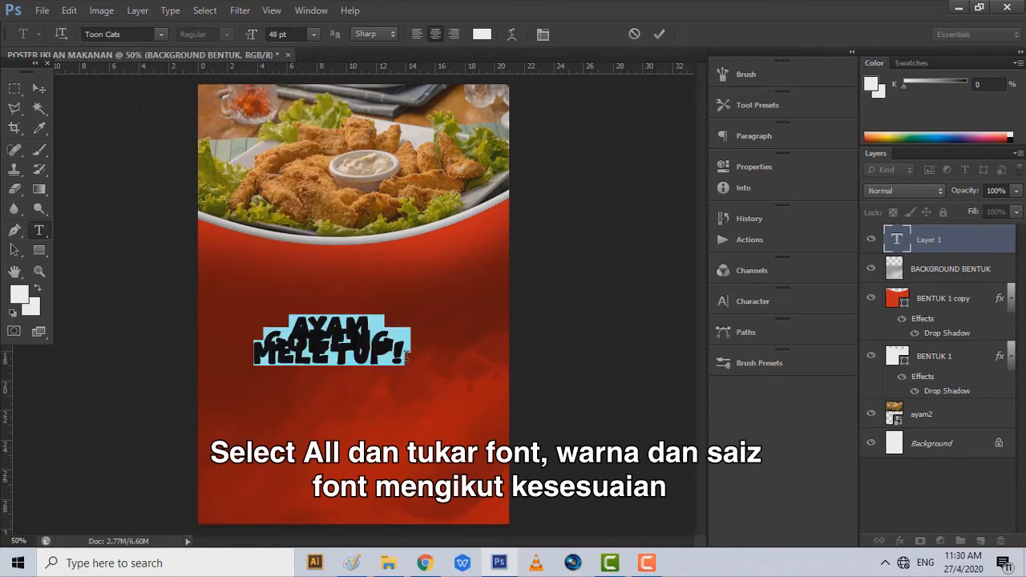
- Set the headline leading to 49 pt in the Character panel
drag(408, 358, 264, 312)
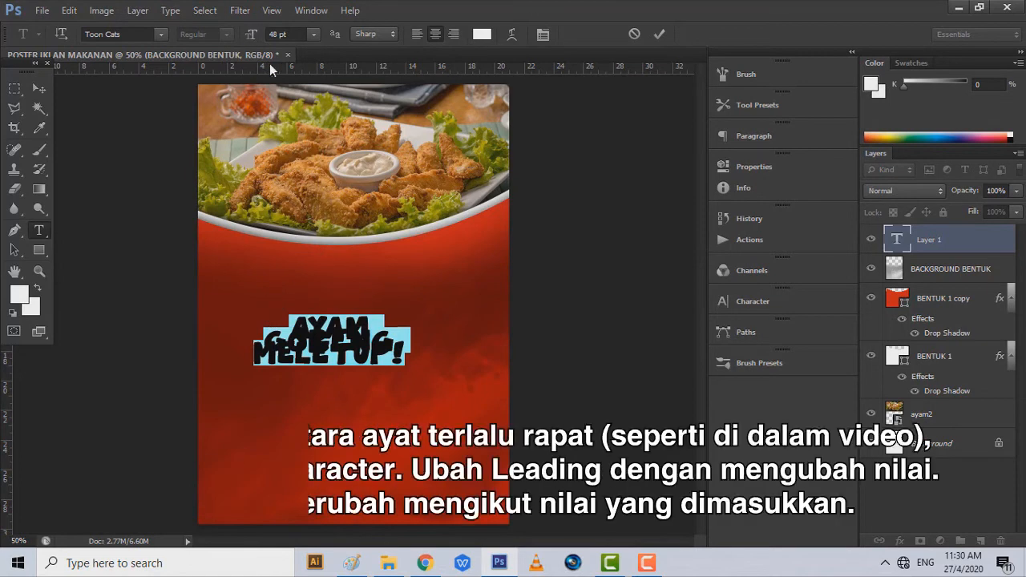
click(308, 11)
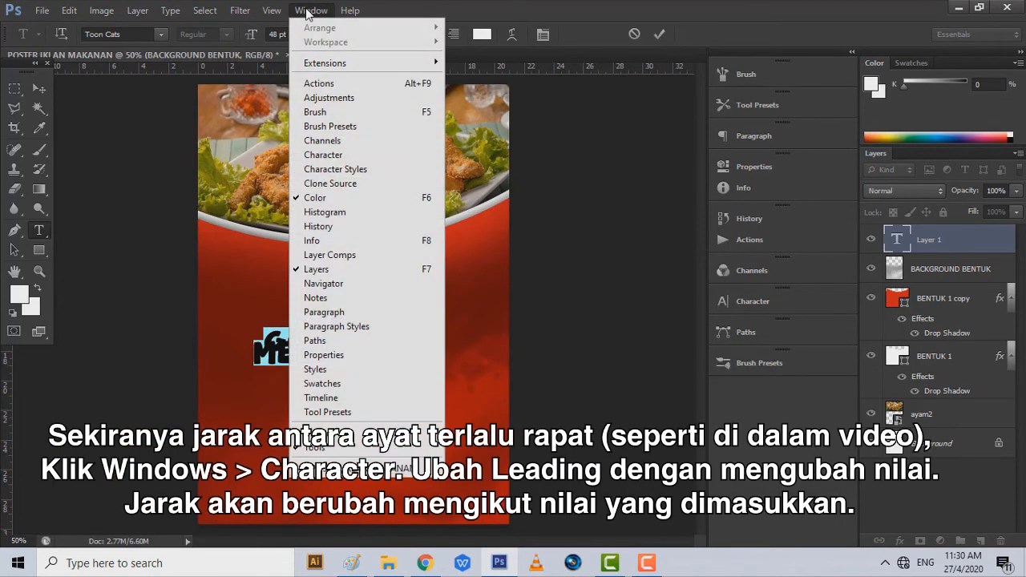
click(336, 158)
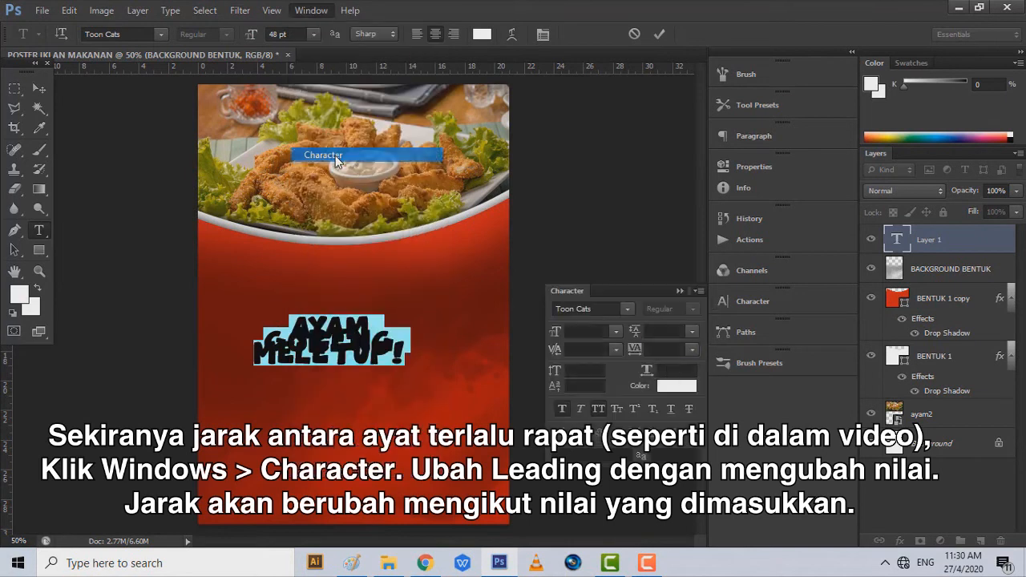
click(660, 331)
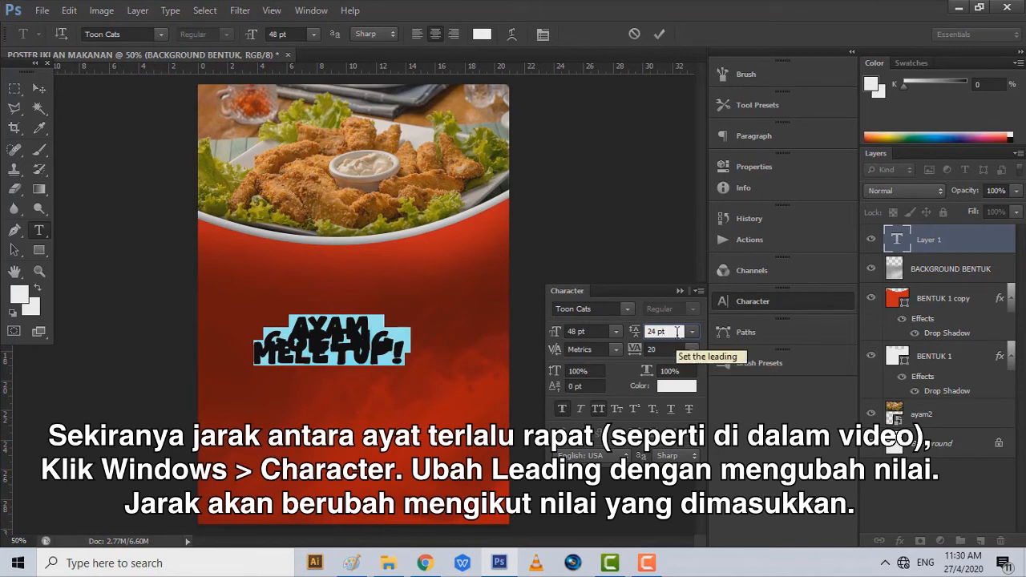
key(Up)
key(Up)
key(Up)
key(Up)
key(Up)
key(Up)
key(Up)
key(Up)
key(Up)
key(Up)
key(Up)
key(Up)
key(Up)
key(Up)
key(Up)
key(Up)
key(Up)
key(Up)
key(Up)
key(Up)
key(Up)
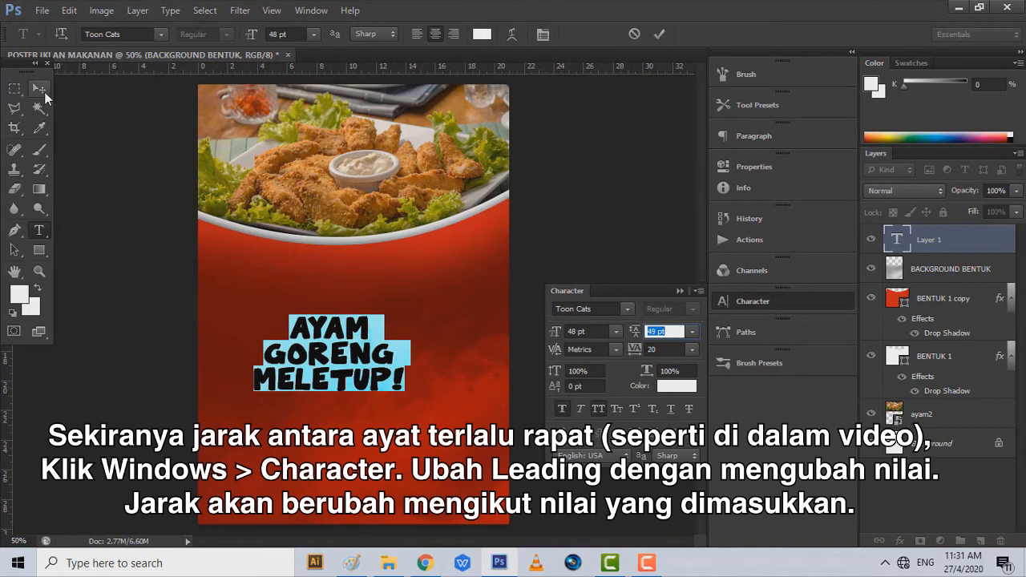
- Colour the headline yellow #faf709 and move it up just below the food photo
click(482, 34)
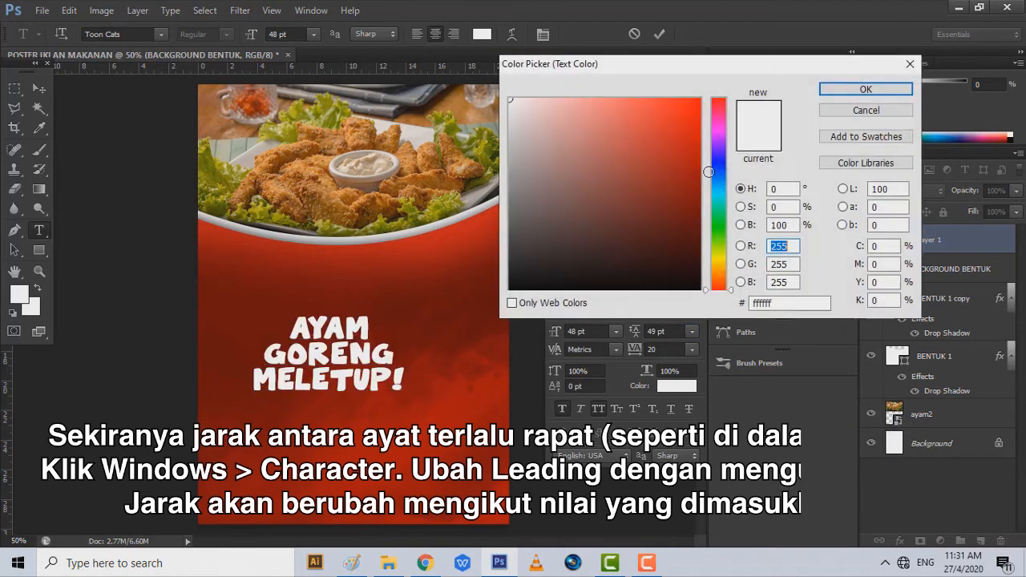
click(694, 103)
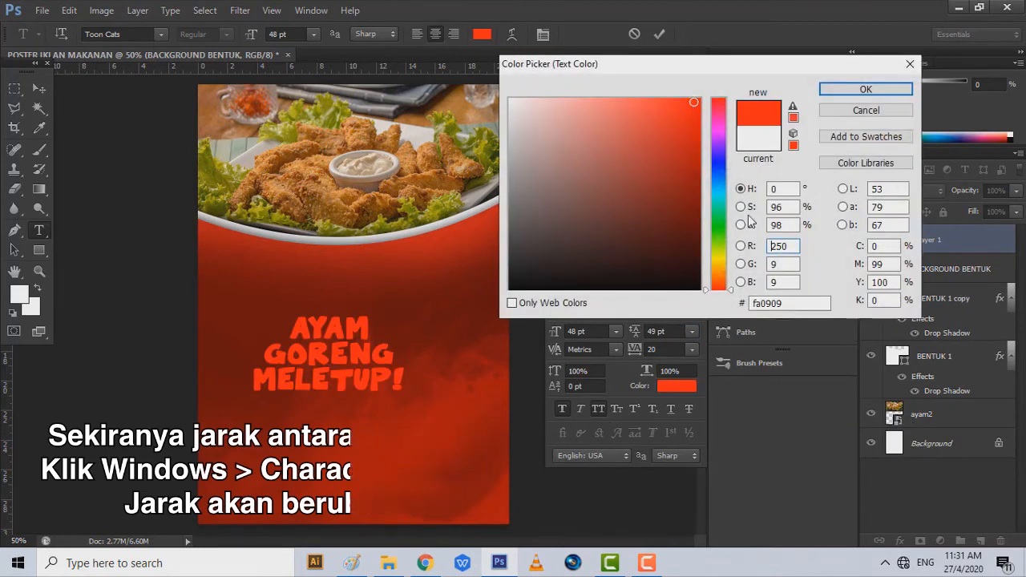
click(721, 259)
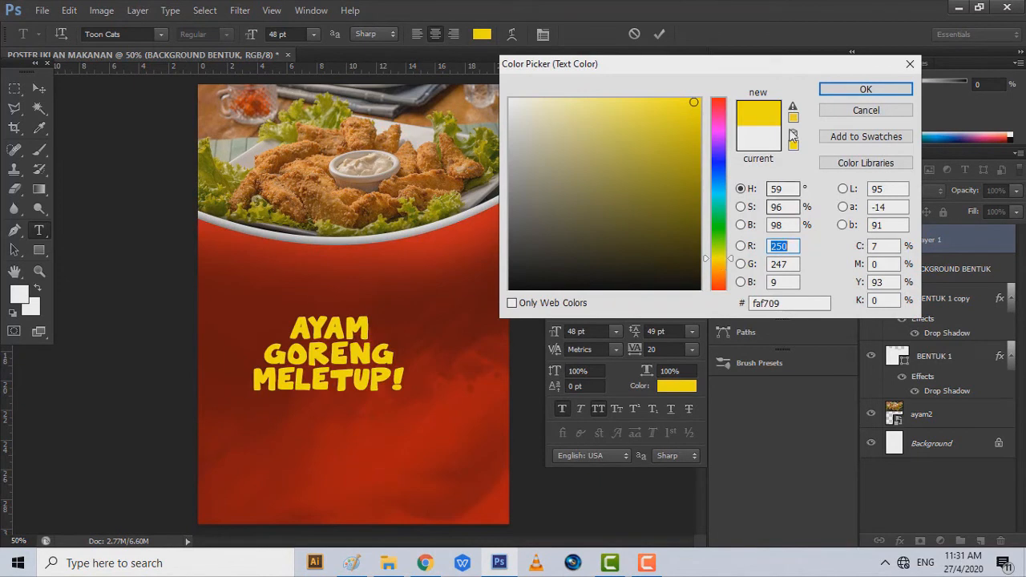
click(866, 90)
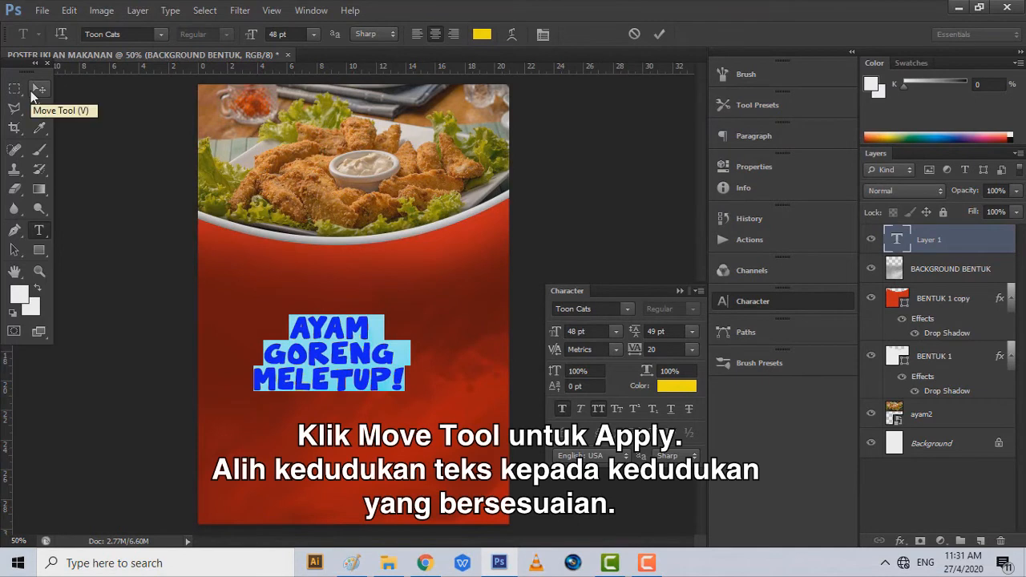
click(34, 93)
drag(340, 383, 362, 350)
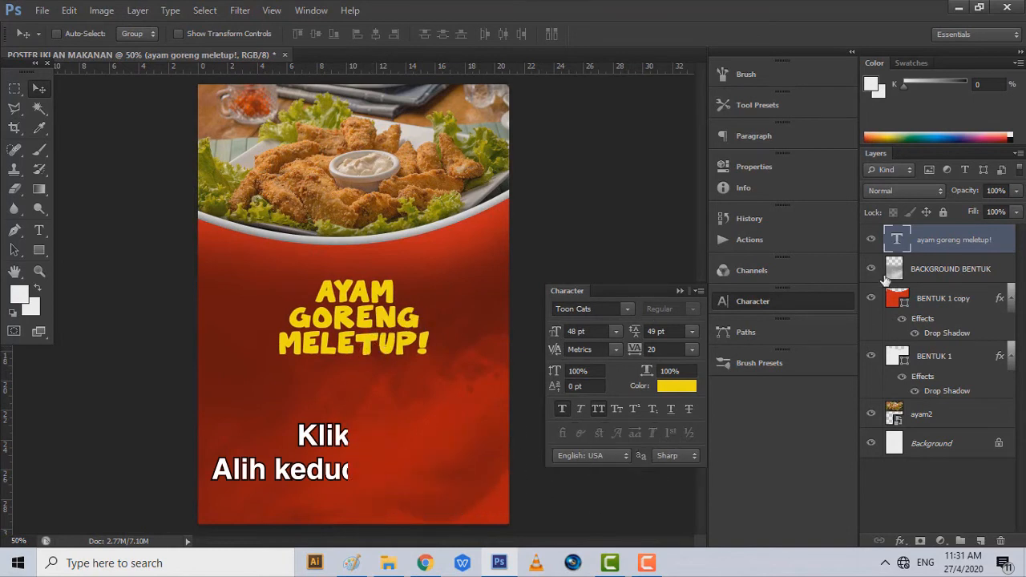
- Add a 10 px red #e30808 stroke to the headline in Blending Options
right_click(970, 240)
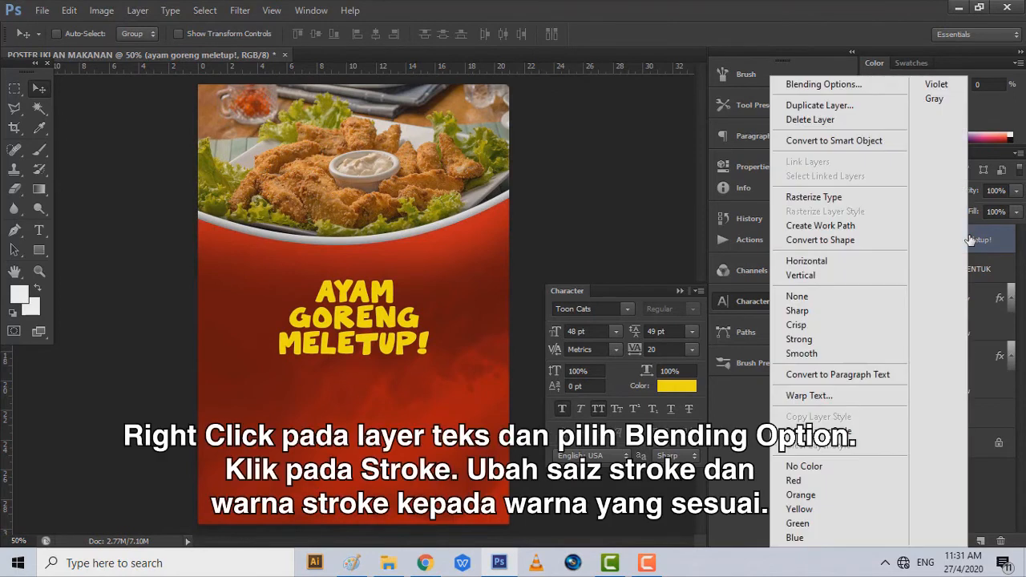
click(836, 88)
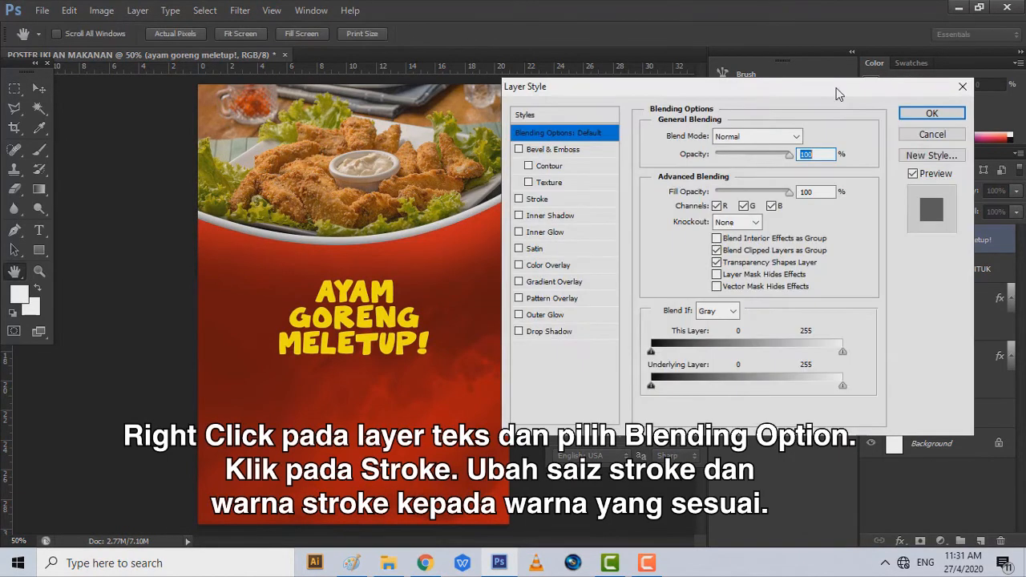
click(563, 201)
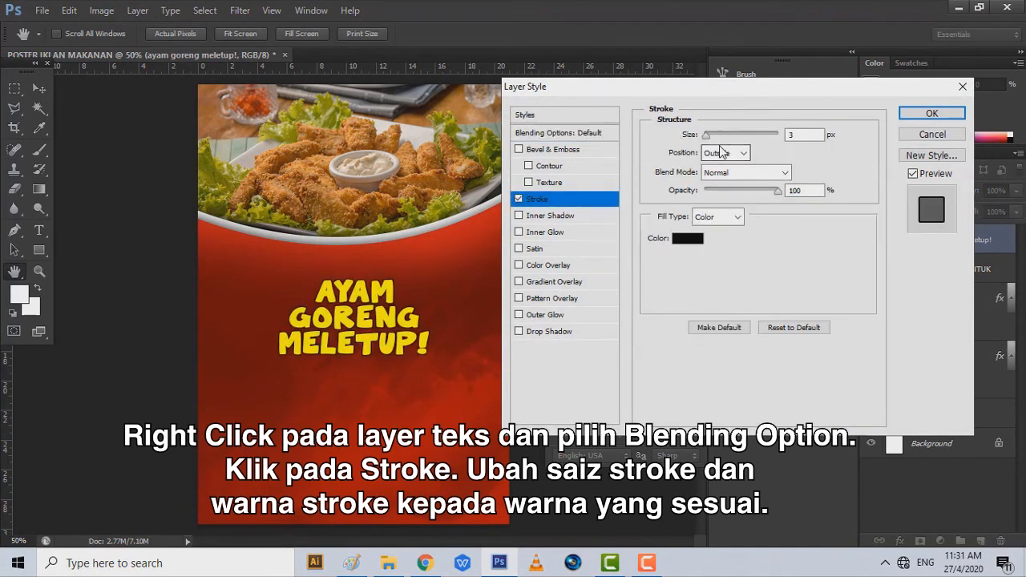
mouse_move(710, 134)
mouse_down()
mouse_move(761, 139)
mouse_move(714, 149)
mouse_up()
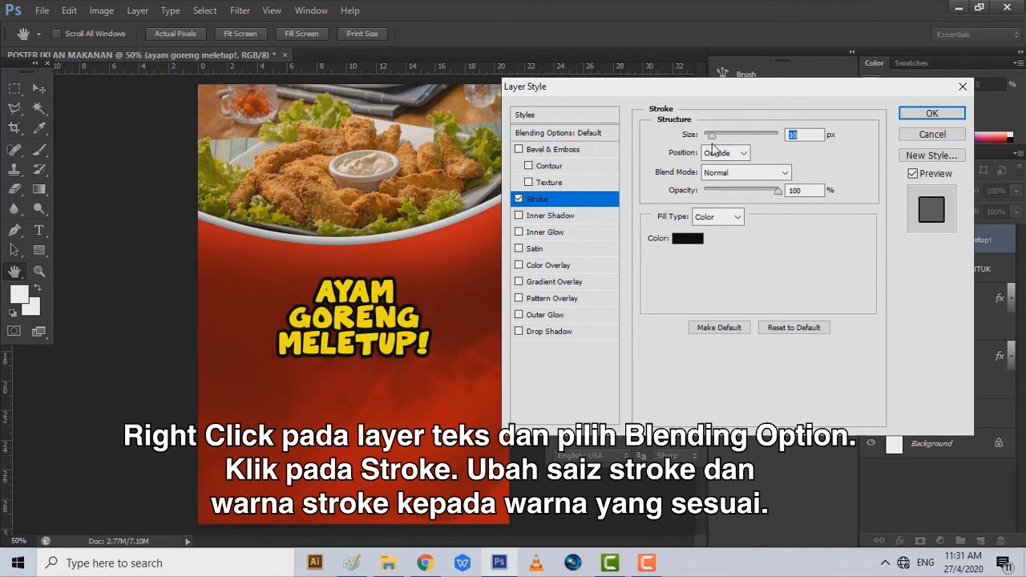
click(688, 239)
drag(696, 105, 727, 98)
click(694, 120)
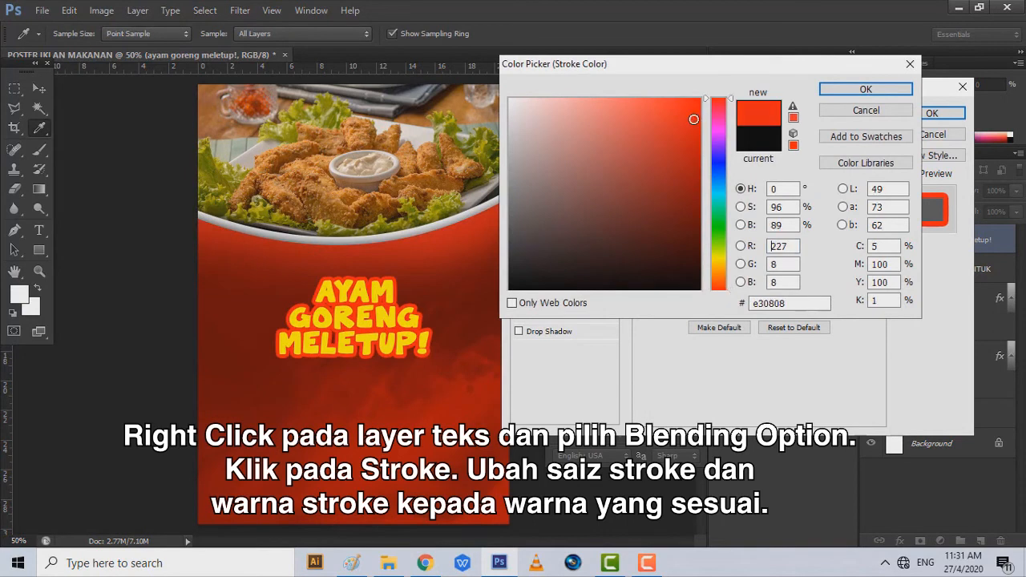
click(832, 91)
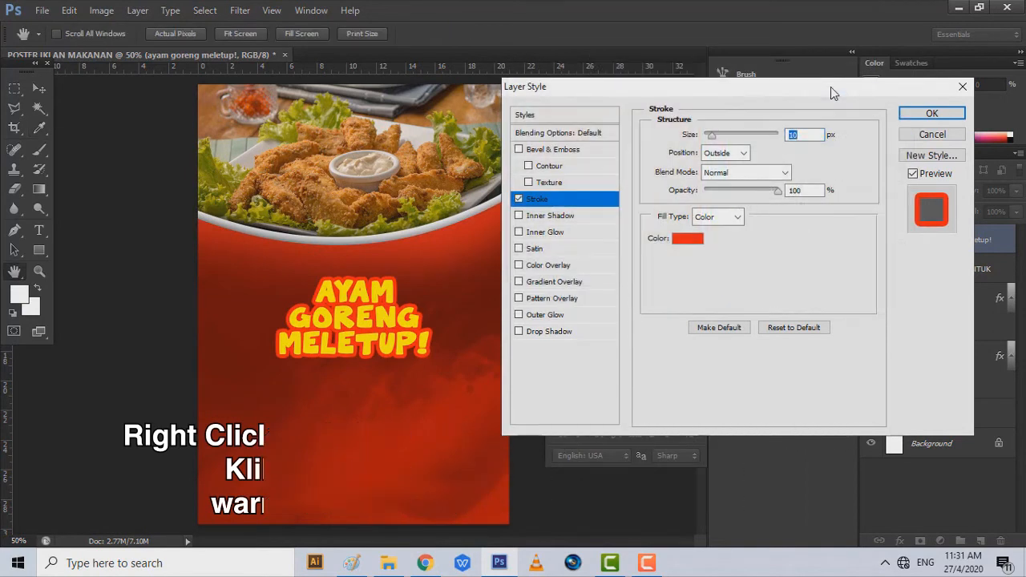
- Add a drop shadow to the headline with spread 10 and size 38
click(568, 334)
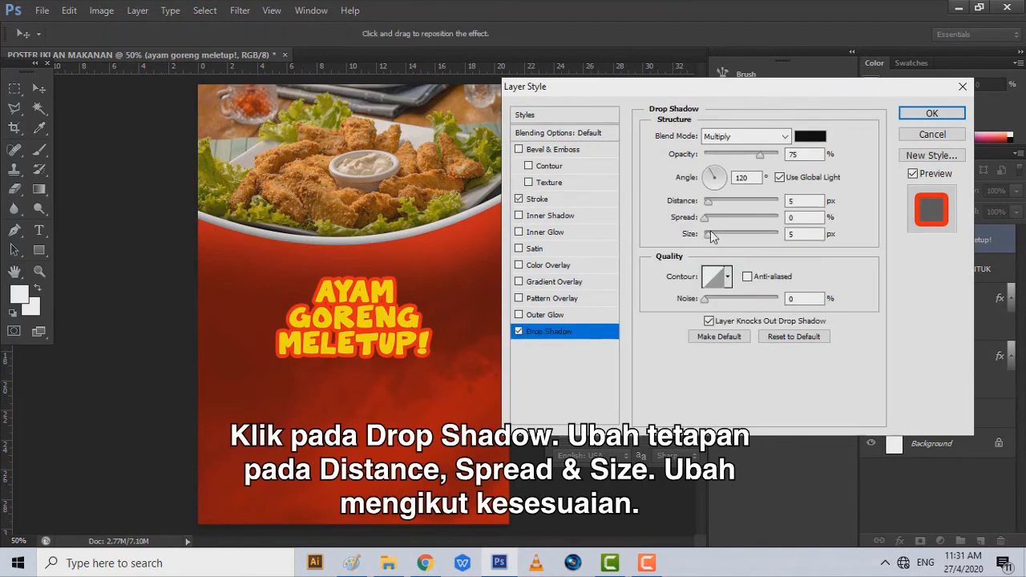
drag(715, 238, 719, 239)
drag(723, 236, 724, 235)
click(712, 218)
click(719, 233)
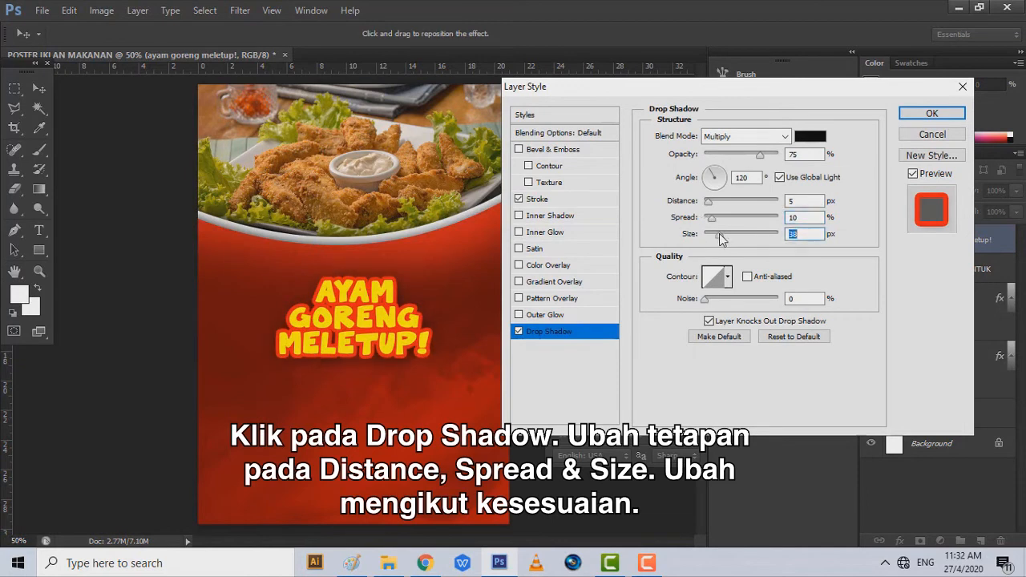
- Enable Bevel & Emboss on the headline with a yellow highlight colour
click(554, 150)
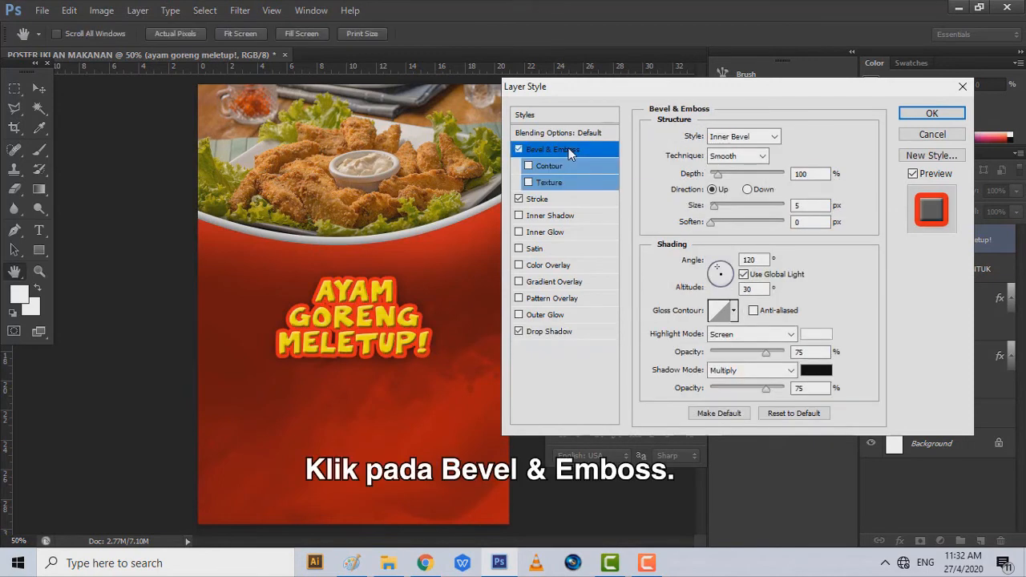
click(826, 335)
mouse_move(657, 193)
mouse_down()
mouse_move(701, 97)
mouse_move(670, 166)
mouse_up()
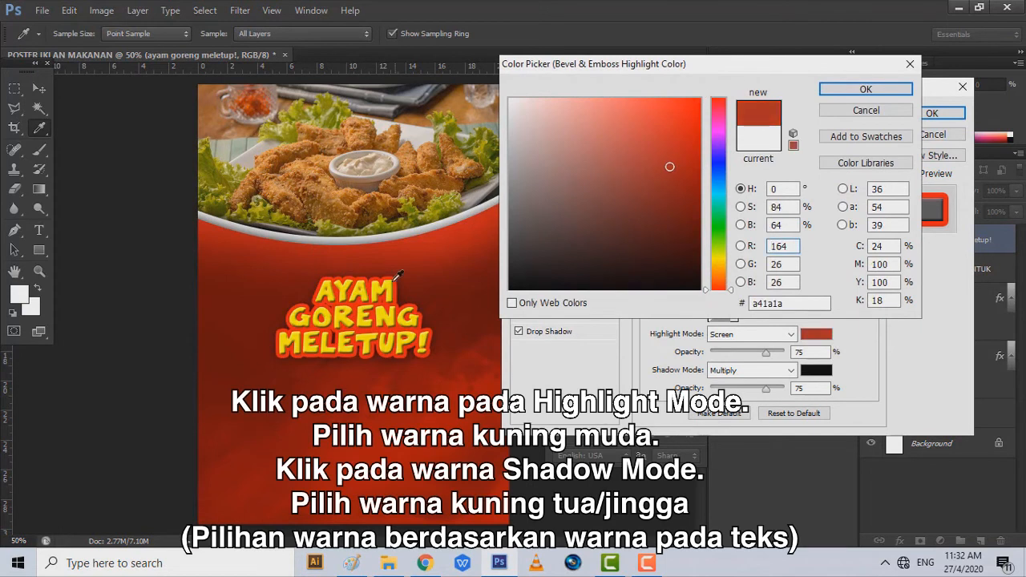
drag(667, 168, 702, 97)
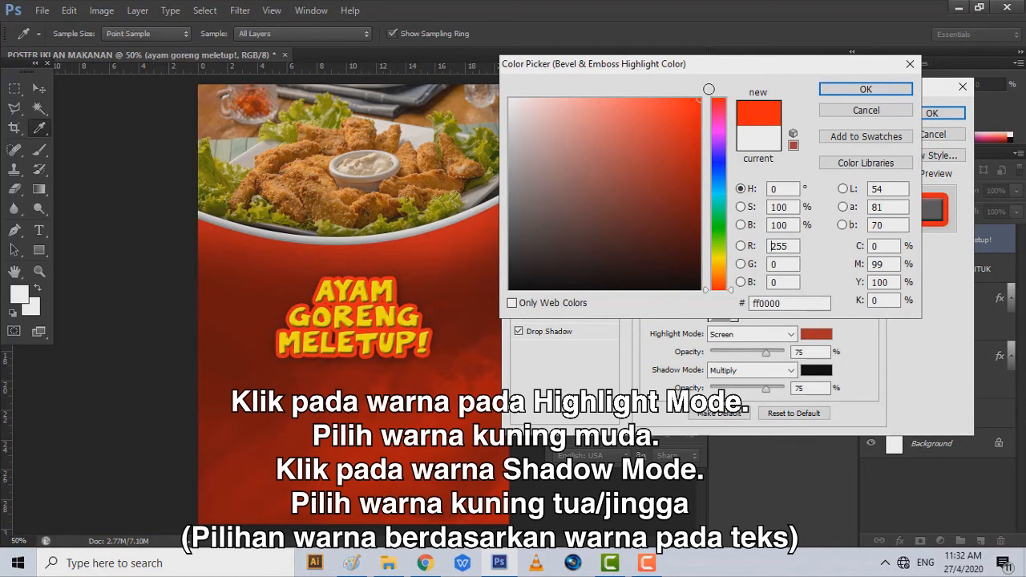
click(719, 260)
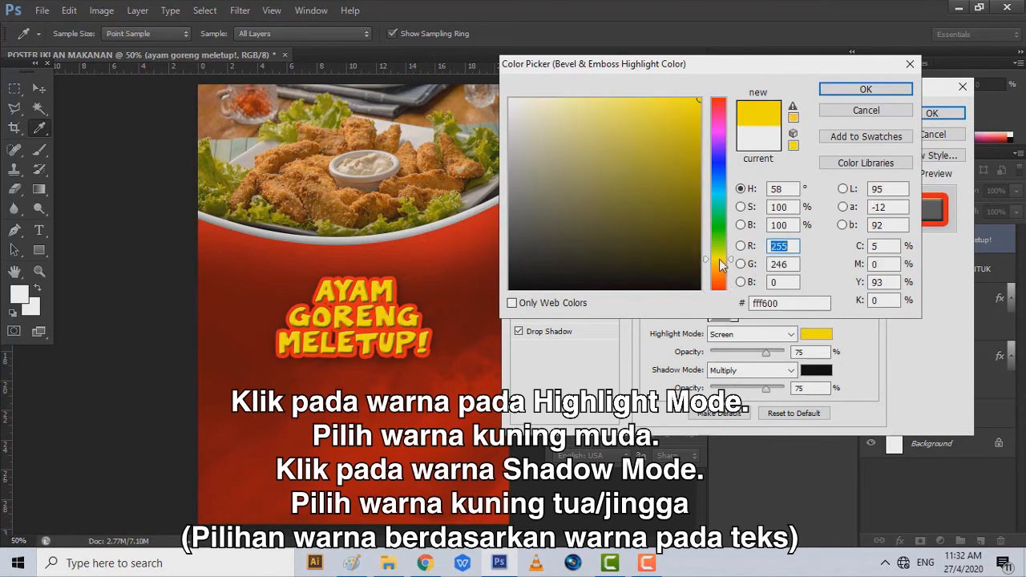
click(866, 89)
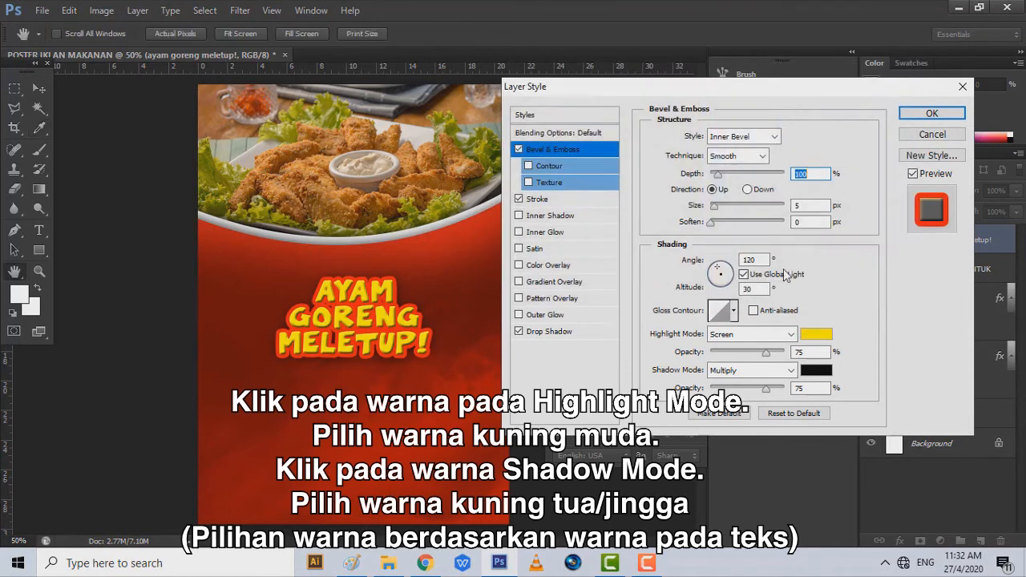
- Set the bevel shadow colour to orange #ff4200, raise Size to 18, and apply
click(826, 375)
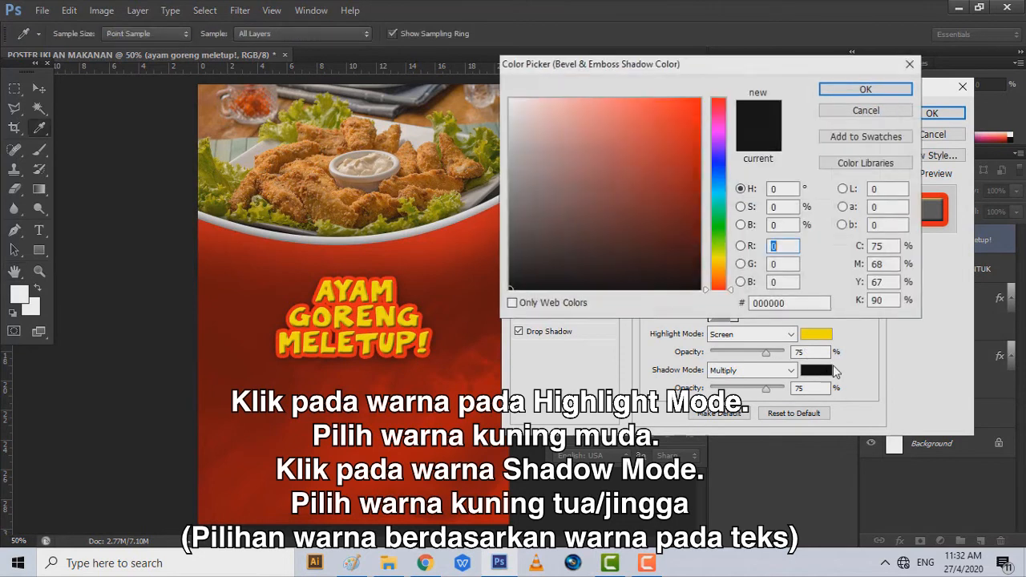
click(721, 273)
click(700, 98)
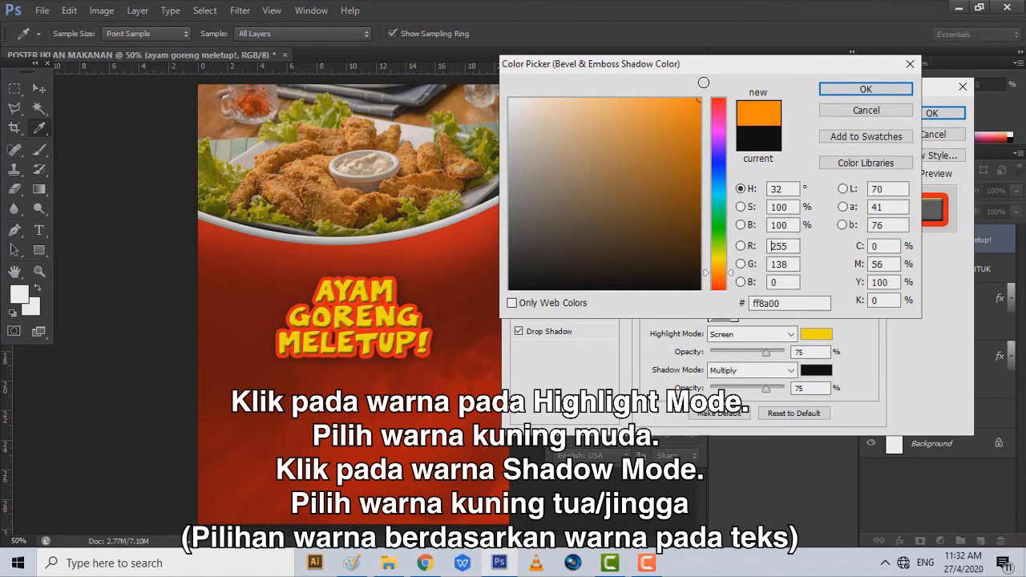
click(717, 283)
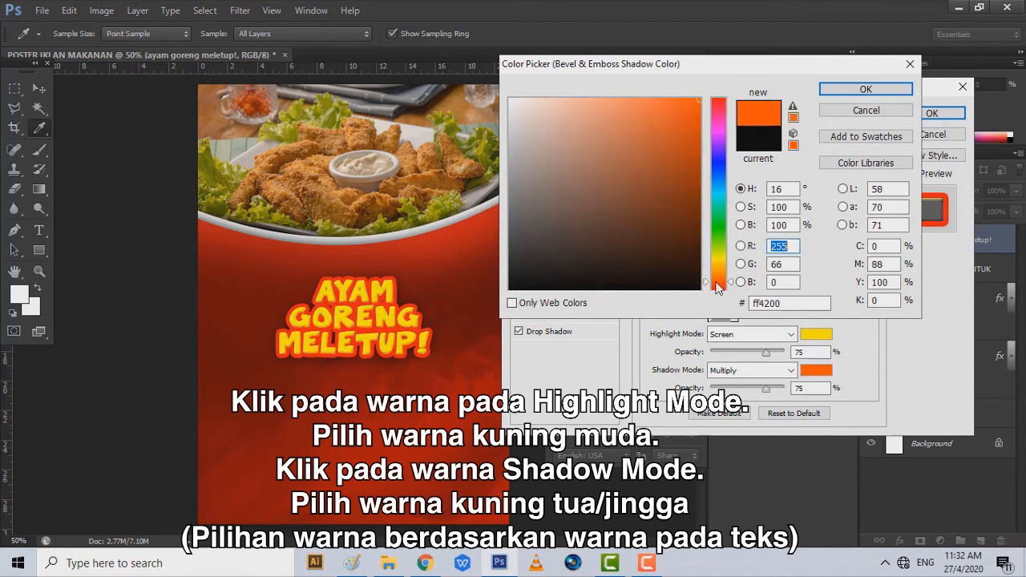
click(865, 91)
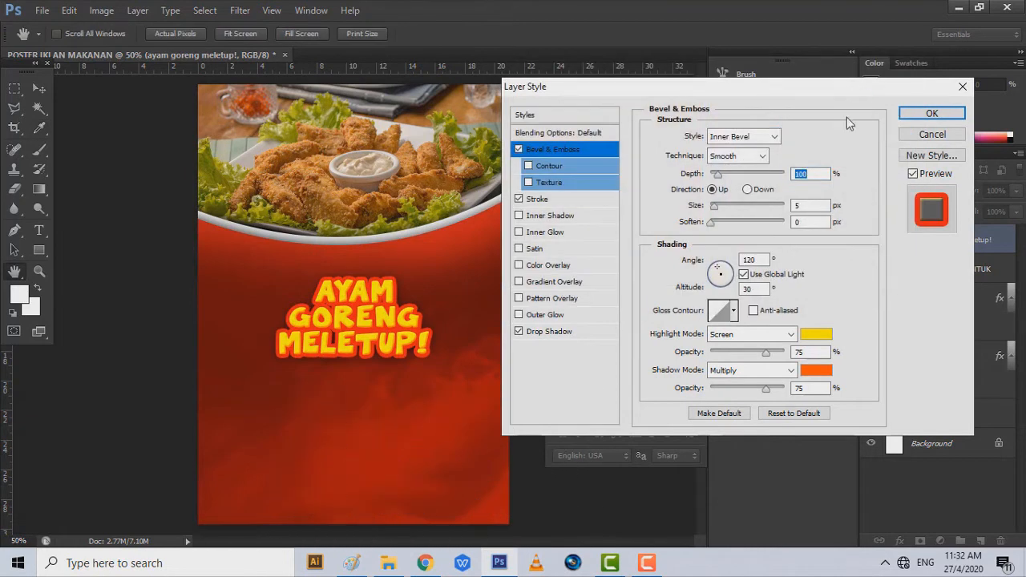
drag(719, 207, 721, 208)
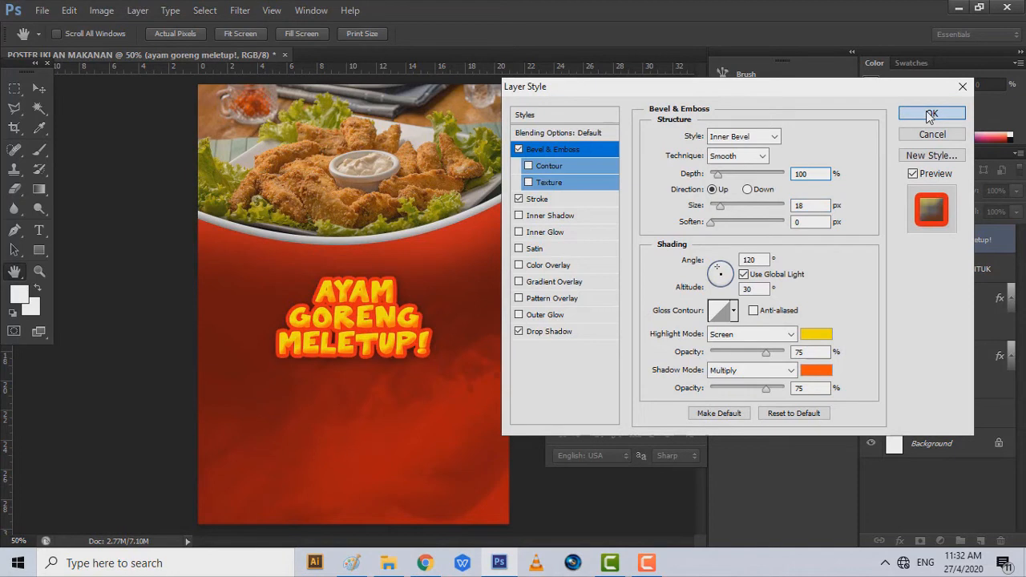
click(930, 114)
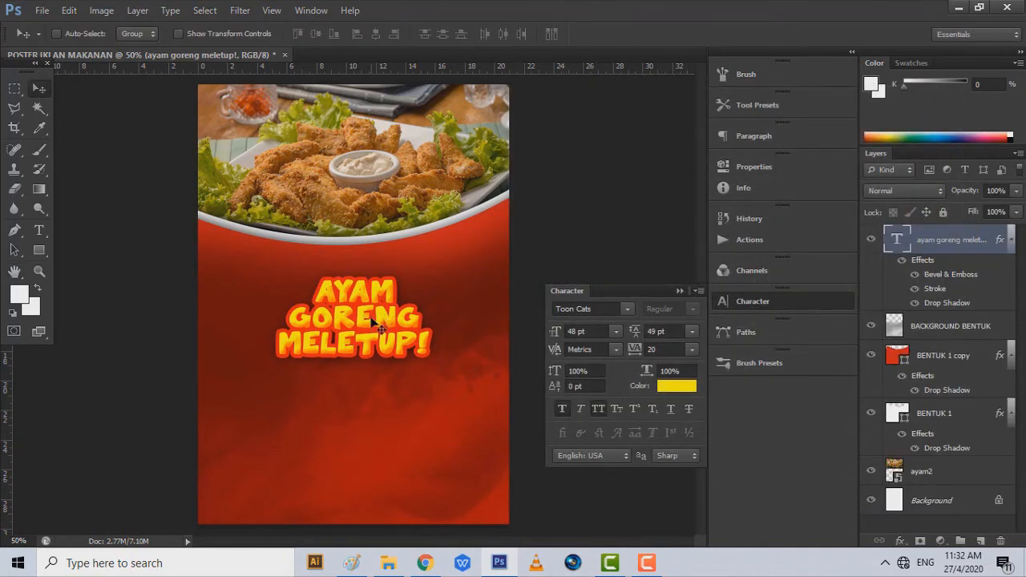
- Nudge the headline up and type the four-line description ending 'ANDA FANTASTIK!' below it
mouse_move(371, 318)
mouse_down()
mouse_move(371, 301)
mouse_move(372, 311)
mouse_up()
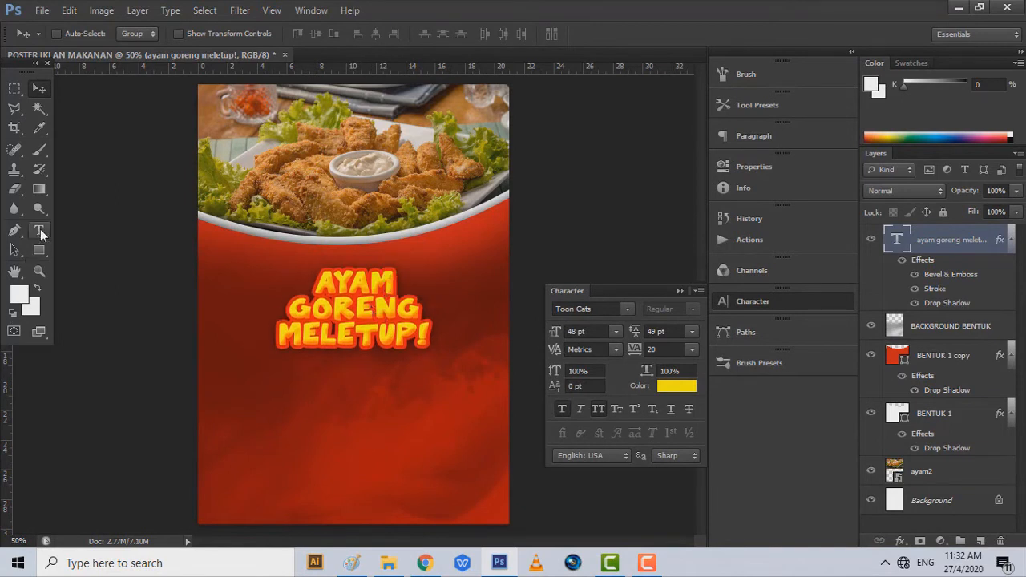
click(40, 232)
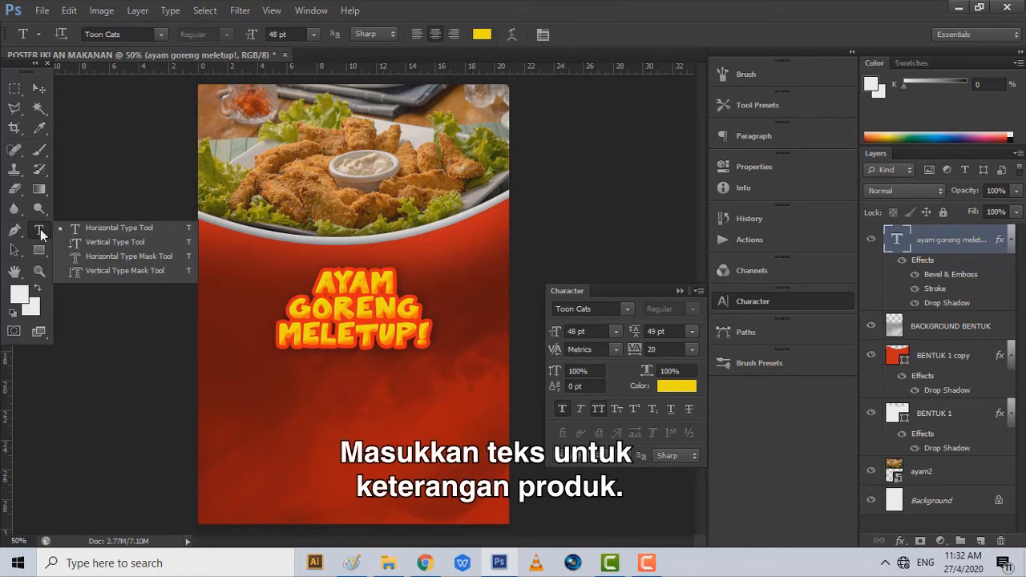
click(276, 399)
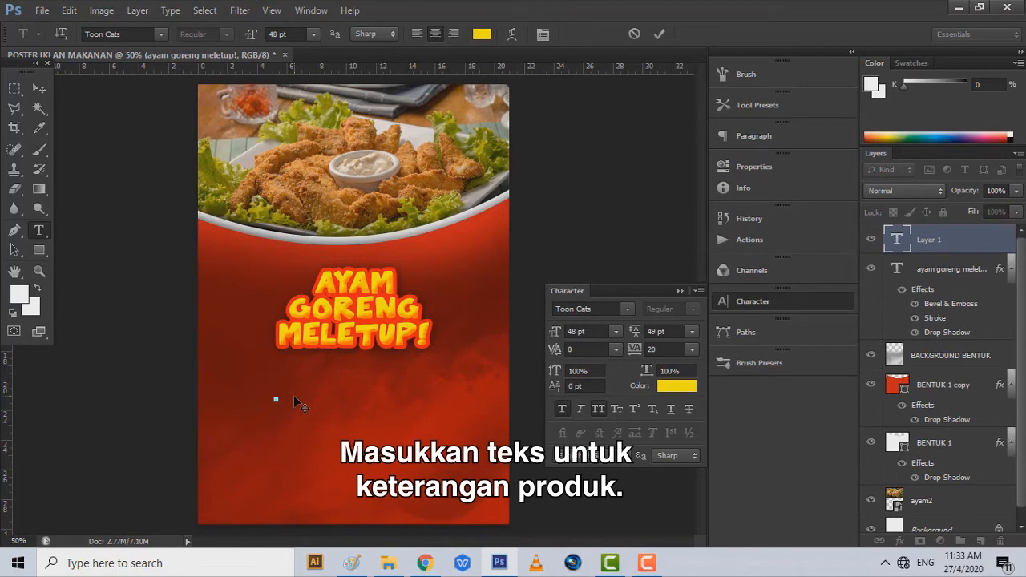
text(AYAM GOR)
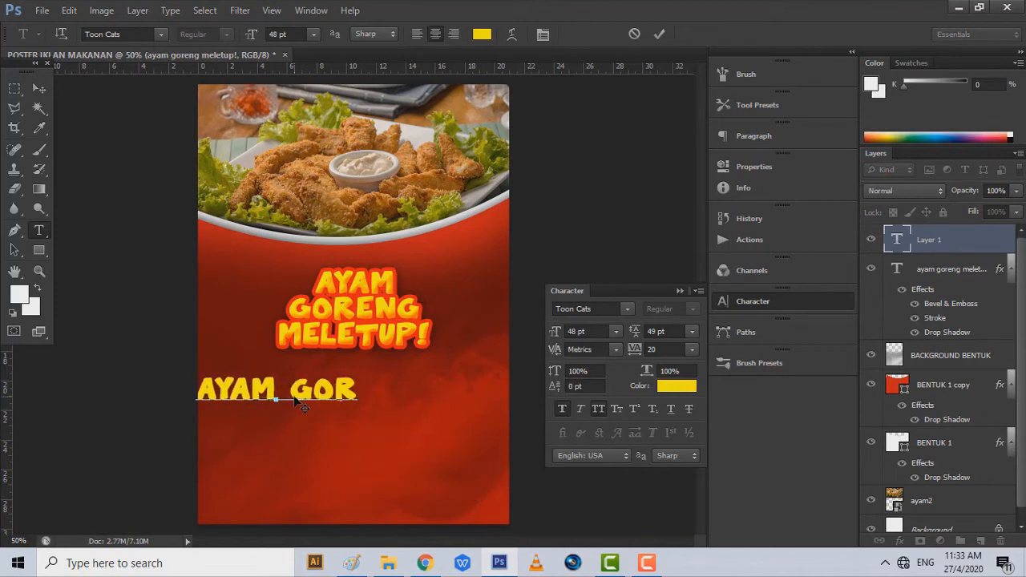
text(ENG YANG DISADUR)
key(Return)
text(DENGAN )
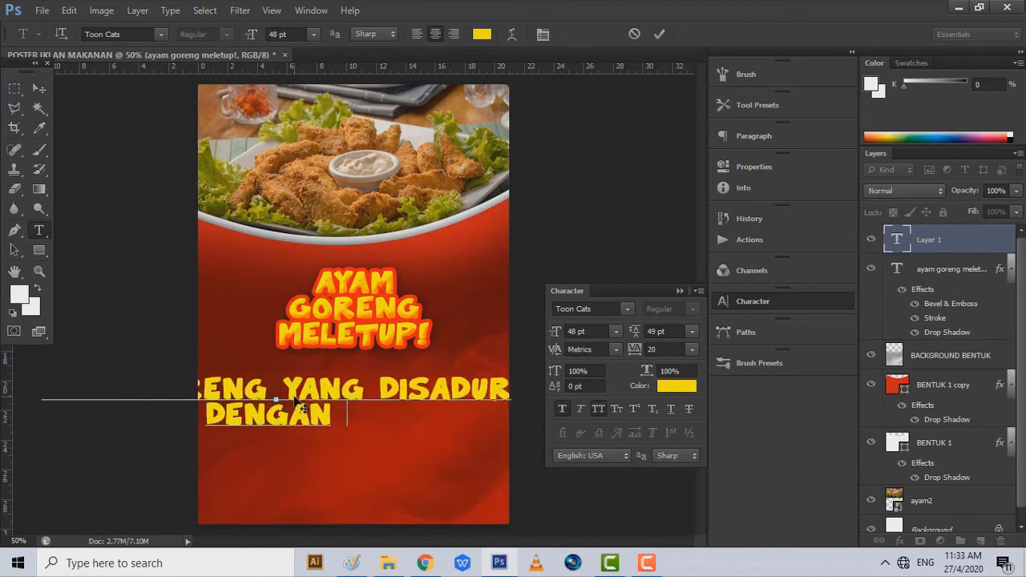
text(TEPUNG KENTAKI)
key(Return)
text(PASTI MEBUA)
key(BackSpace)
key(BackSpace)
key(BackSpace)
text(MBUATKAN BUKA PUASA)
key(Return)
text(ANDA FANTAS)
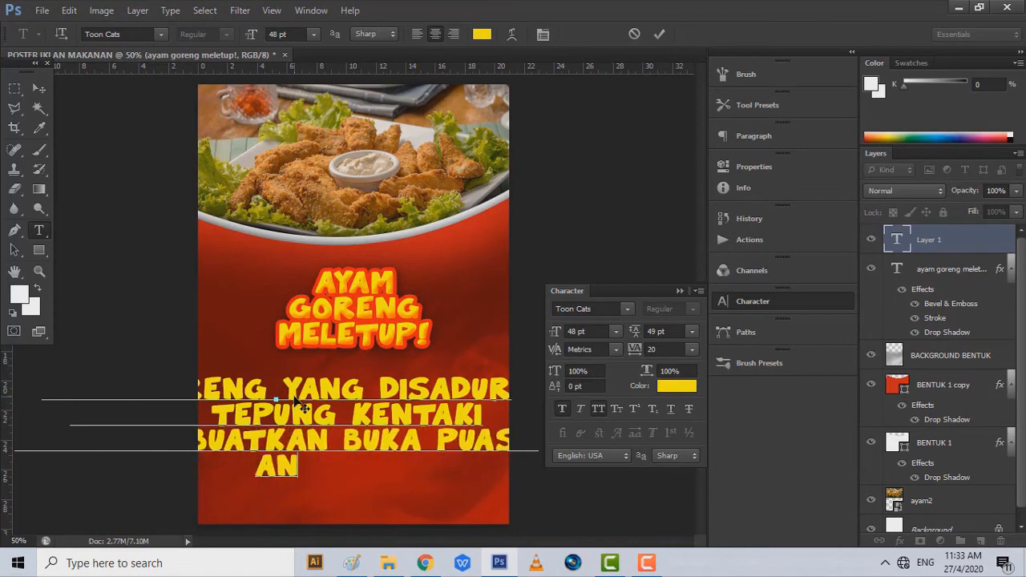
text(TIK!)
- Make the description white, 24 pt with 25 pt leading, placed under the headline, and commit
key(ctrl+a)
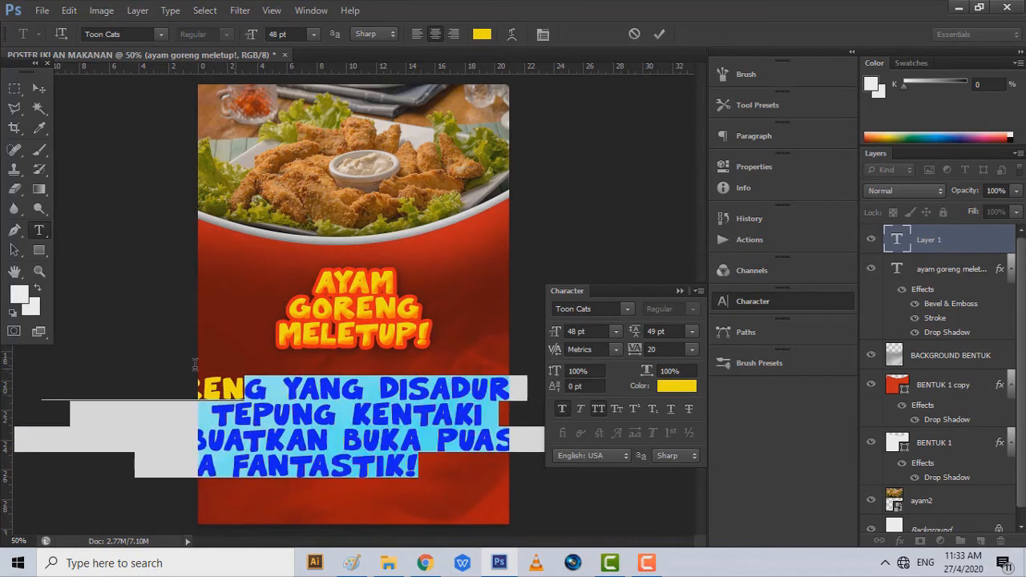
click(483, 34)
click(511, 90)
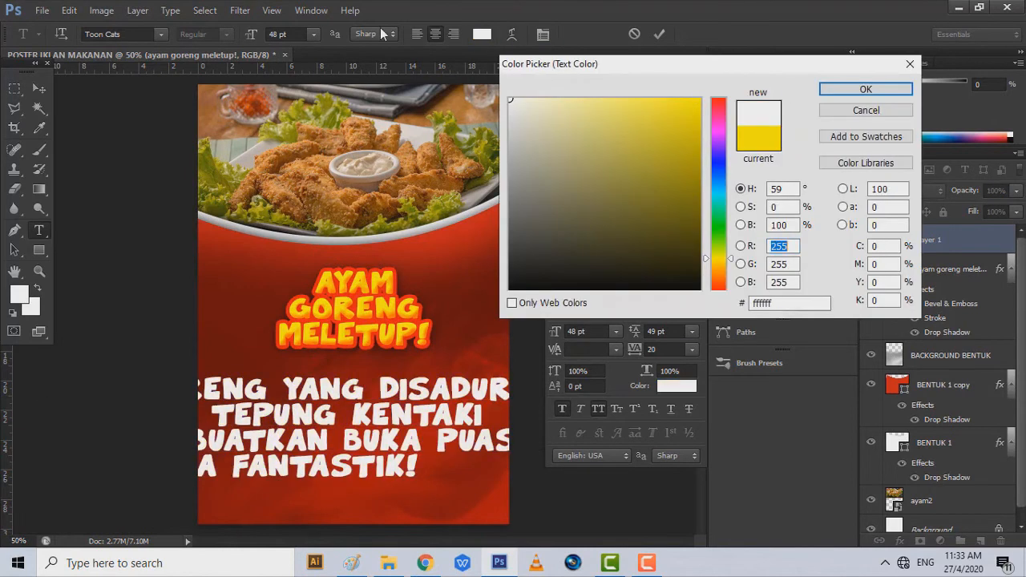
click(905, 88)
click(314, 34)
click(316, 206)
drag(349, 335, 381, 305)
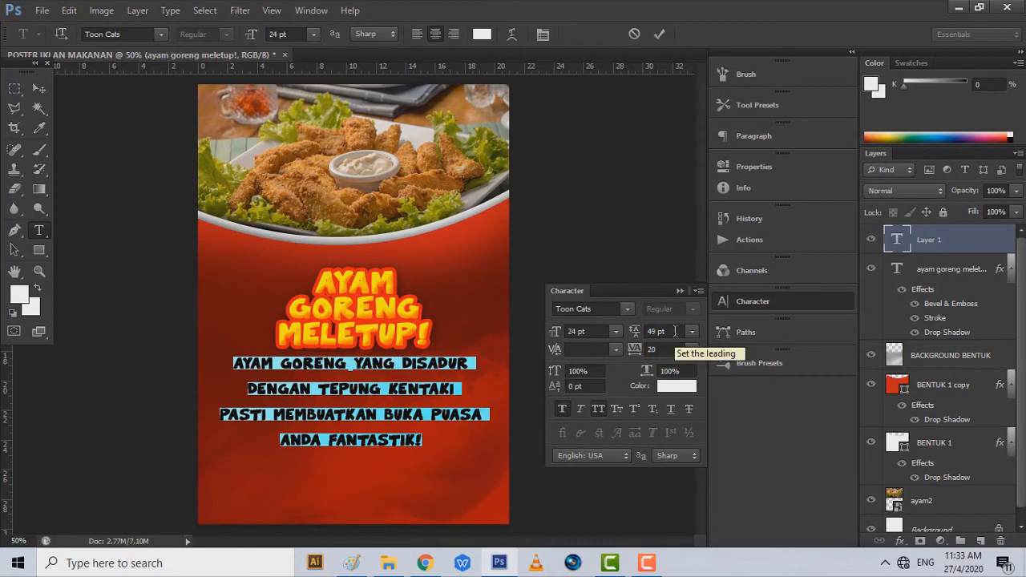
click(674, 331)
key(Down)
key(Down)
key(Down)
key(Down)
key(Down)
key(Down)
key(Down)
key(Down)
key(Down)
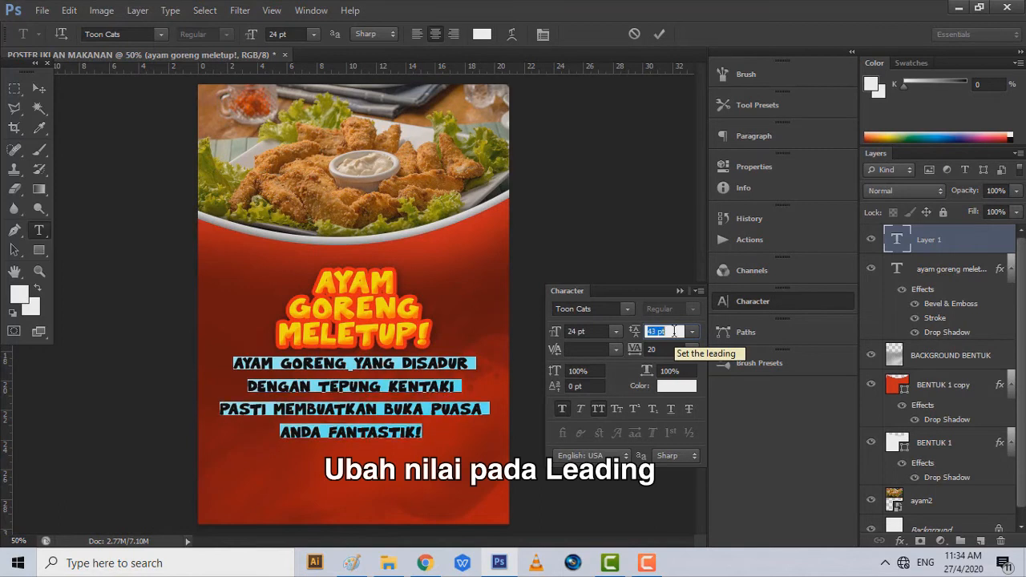
key(Down)
key(Down)
key(Down)
key(Down)
key(Down)
key(Down)
key(Down)
key(Down)
key(Down)
key(Down)
key(Down)
key(Down)
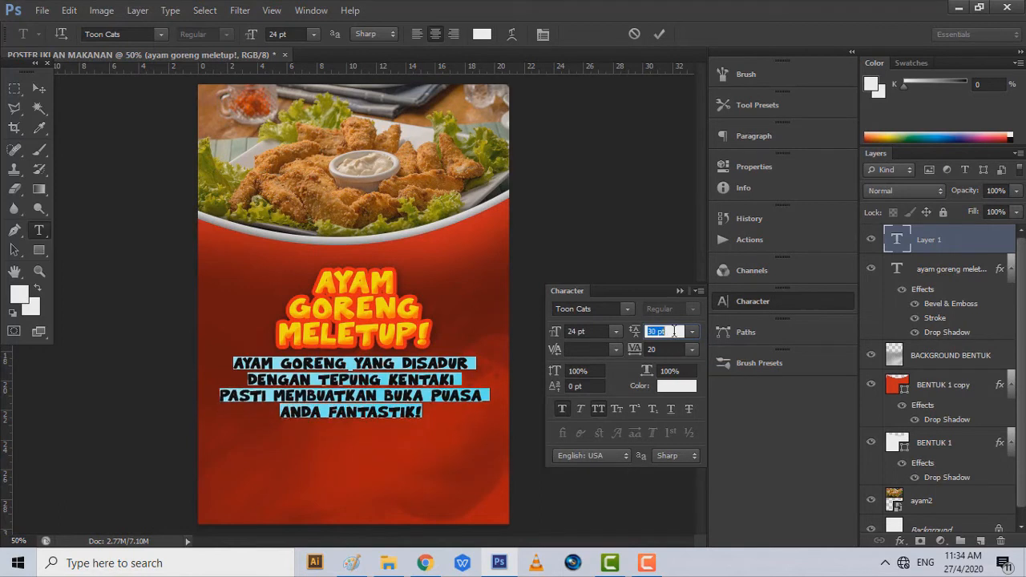
key(Down)
key(Down)
key(Down)
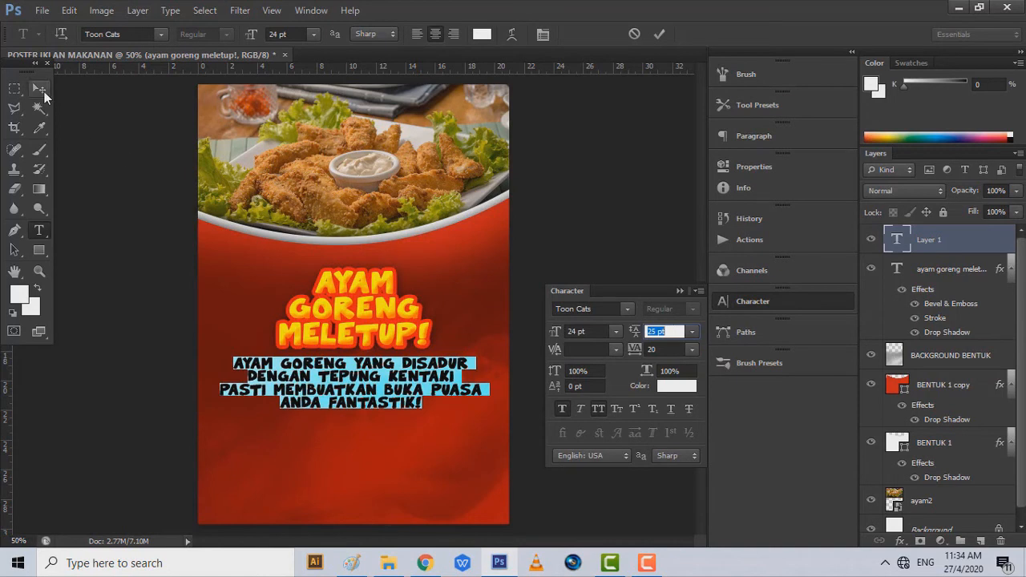
click(45, 94)
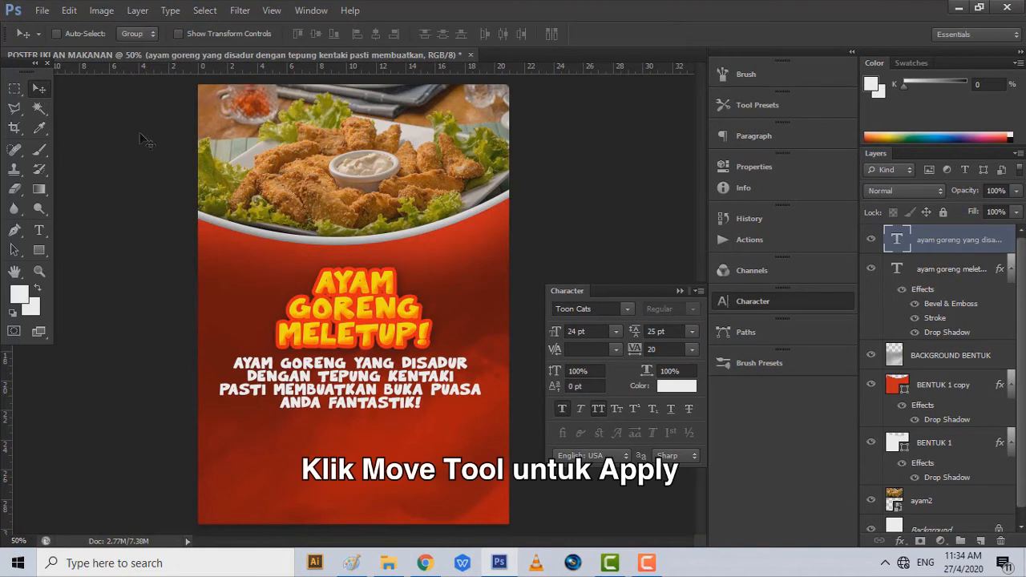
- Give the description text a drop shadow with 16 px size, 75% opacity and 5 px distance
right_click(957, 242)
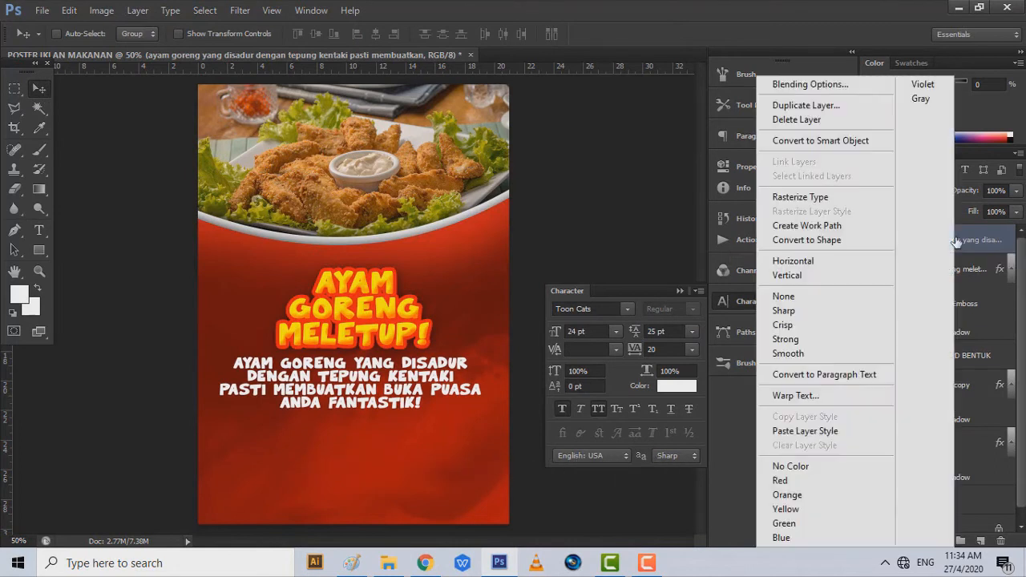
click(804, 85)
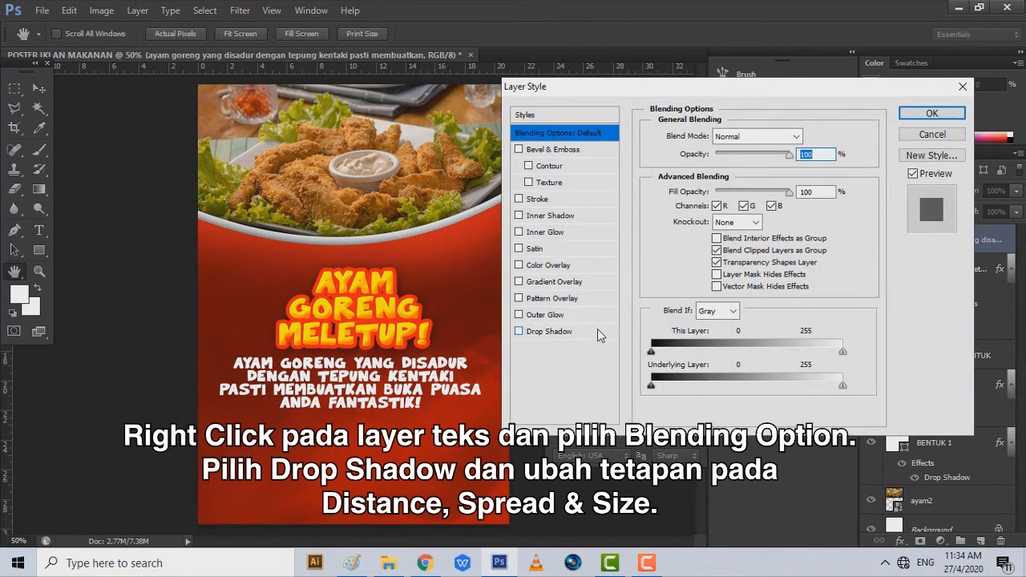
click(598, 330)
drag(706, 237, 714, 237)
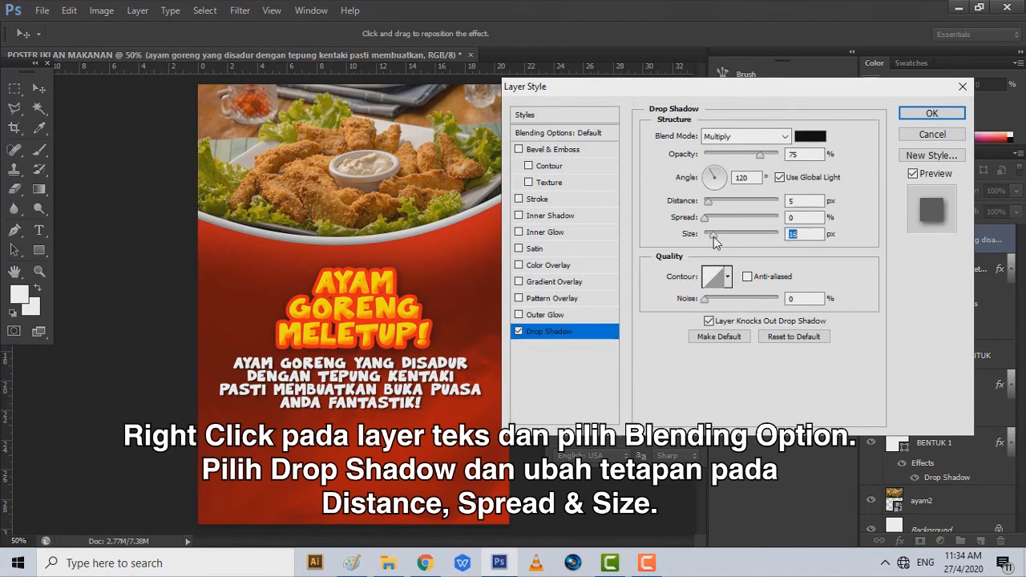
click(940, 117)
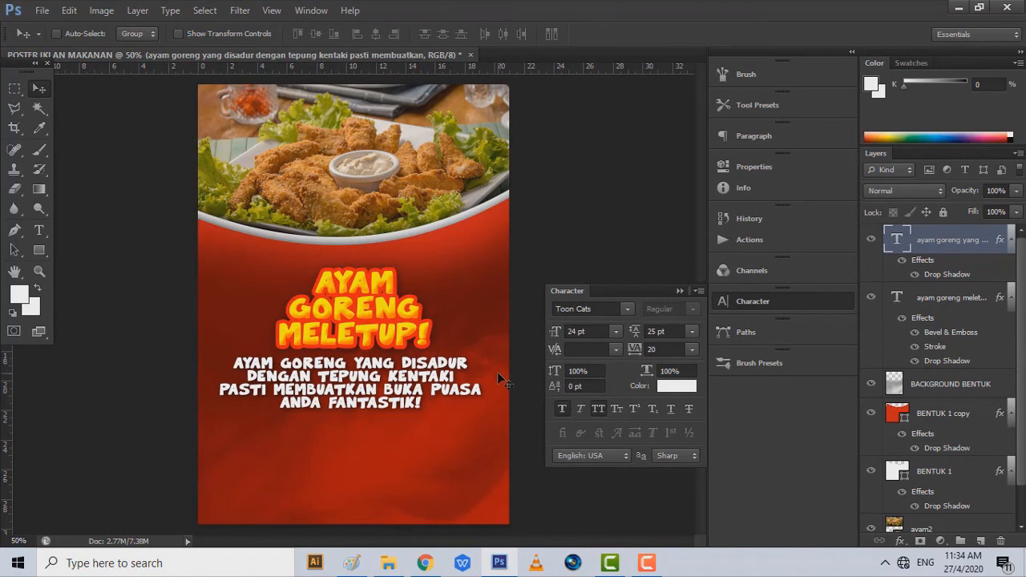
- Draw a black rounded rectangle with 50 px corner radius near the poster bottom
right_click(40, 255)
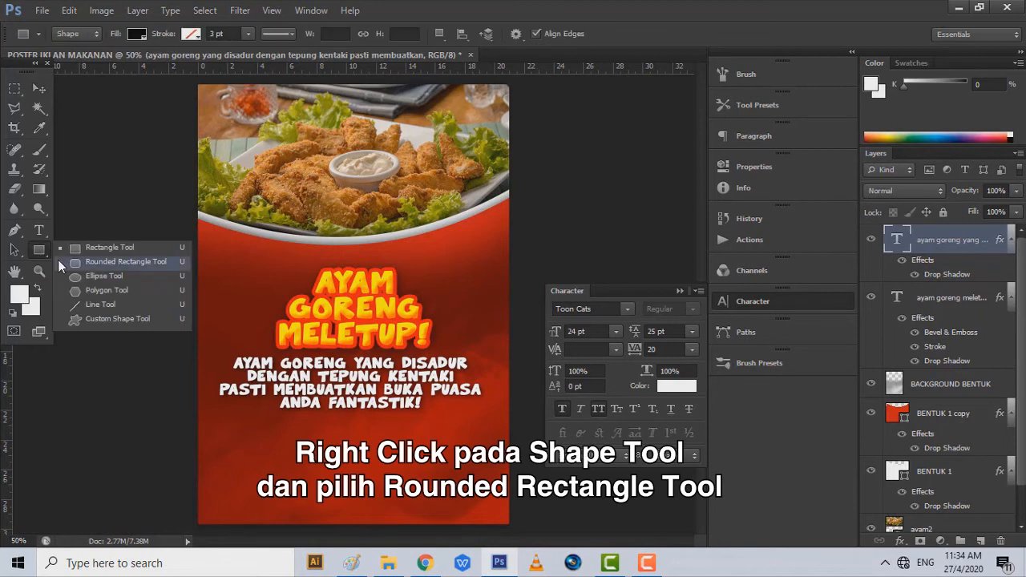
click(59, 262)
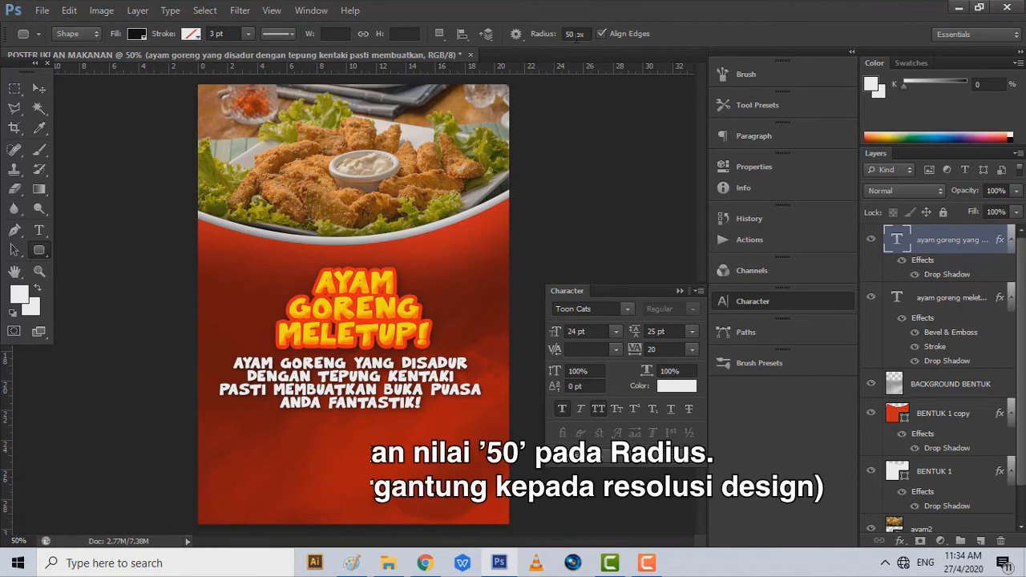
double_click(575, 34)
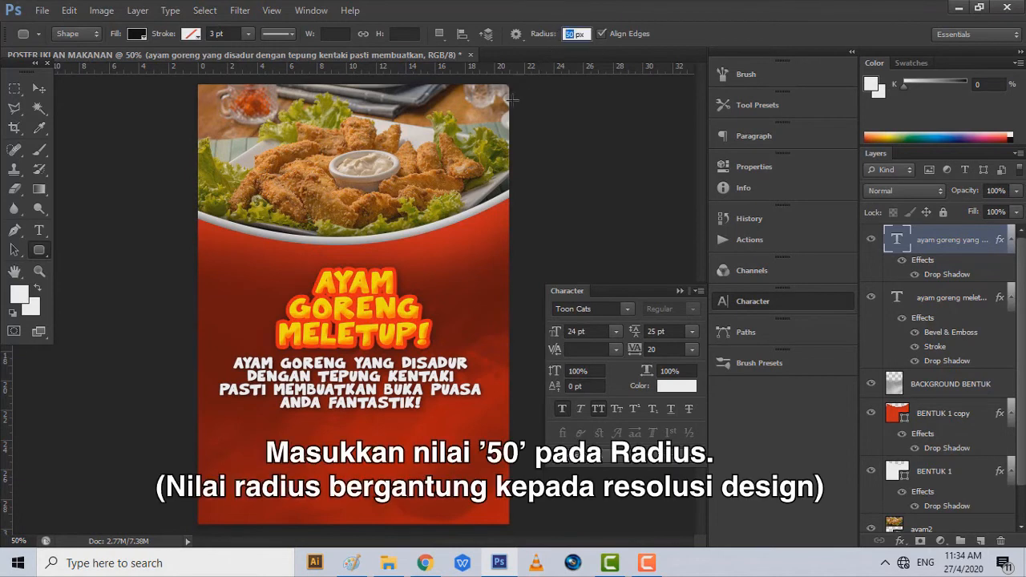
drag(249, 433, 460, 474)
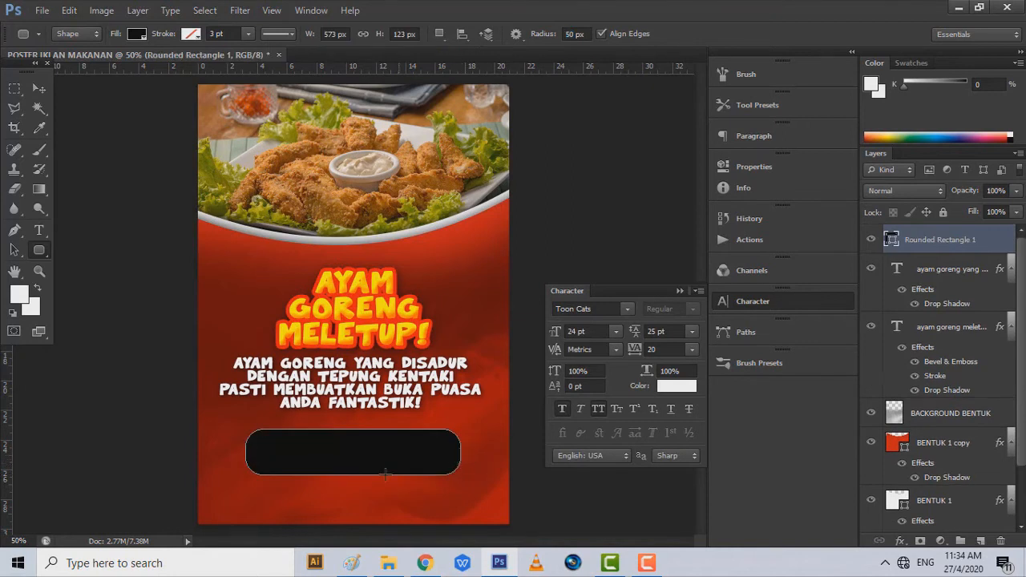
- Add an enlarged drop shadow to the rounded bar layer
right_click(978, 242)
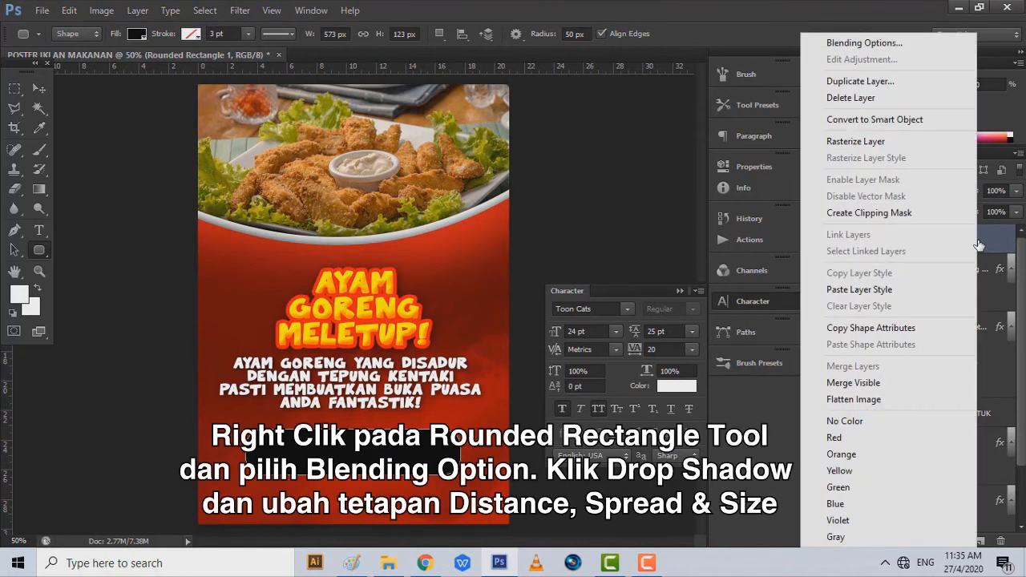
click(864, 44)
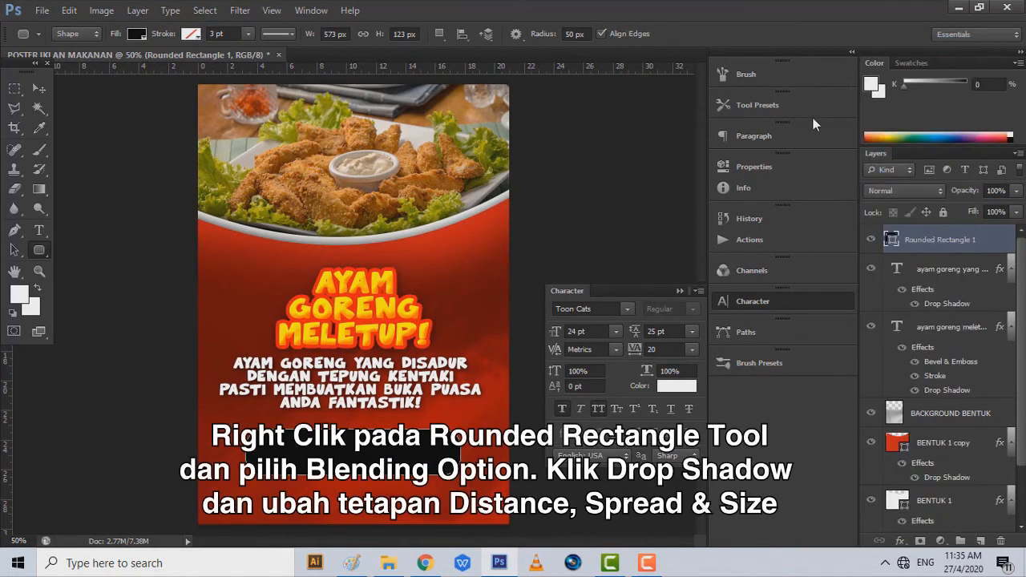
click(594, 336)
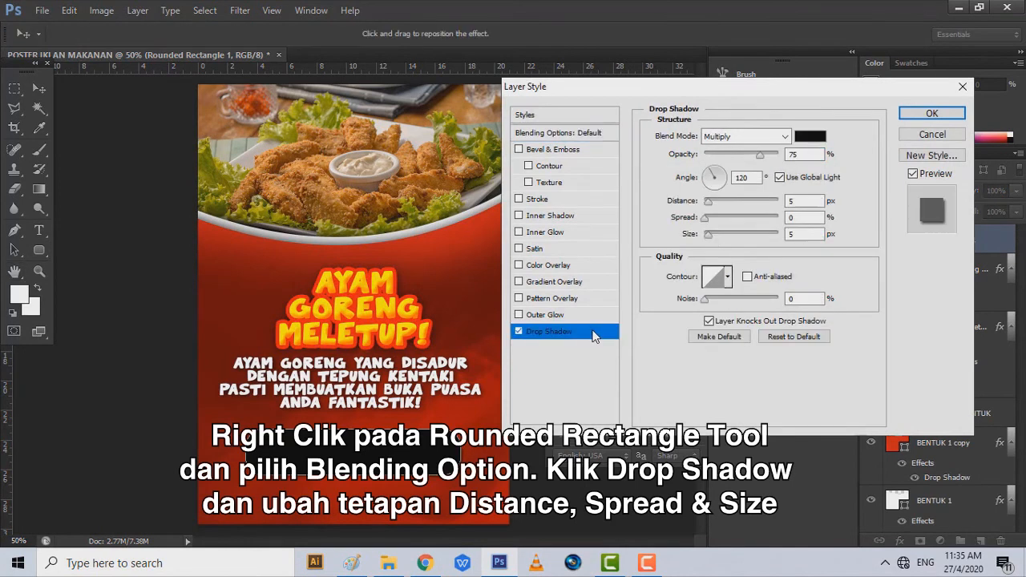
drag(712, 238, 715, 237)
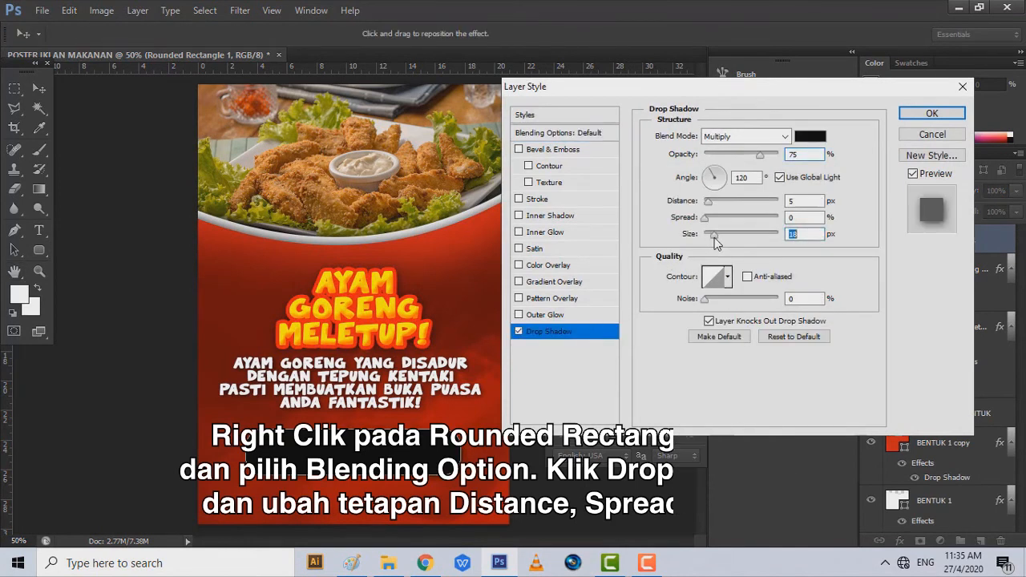
click(930, 114)
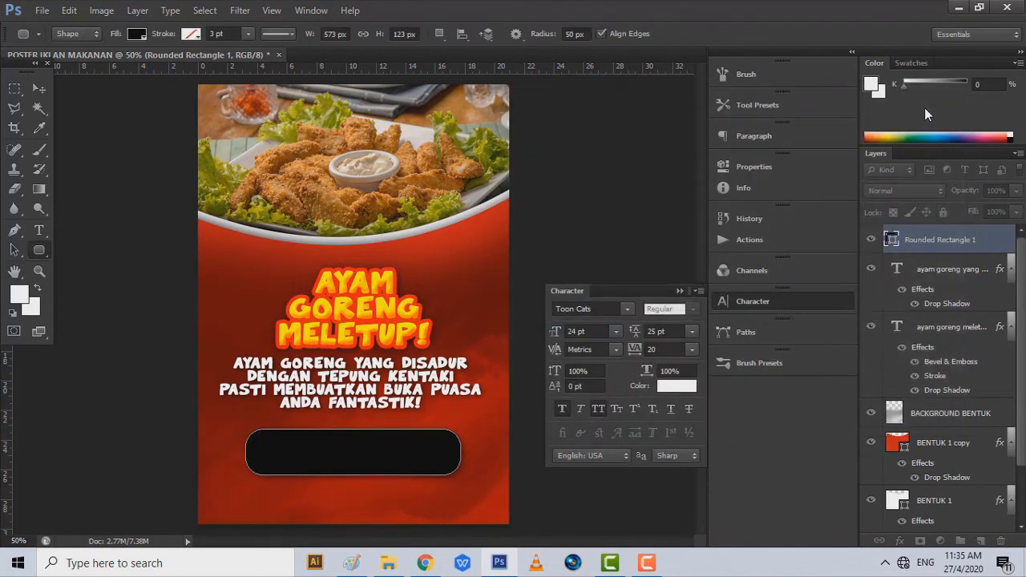
- Add 'COD SEKITAR KUCHING/SAMARAHAN' in Swansea font, centred in the black bar
click(47, 234)
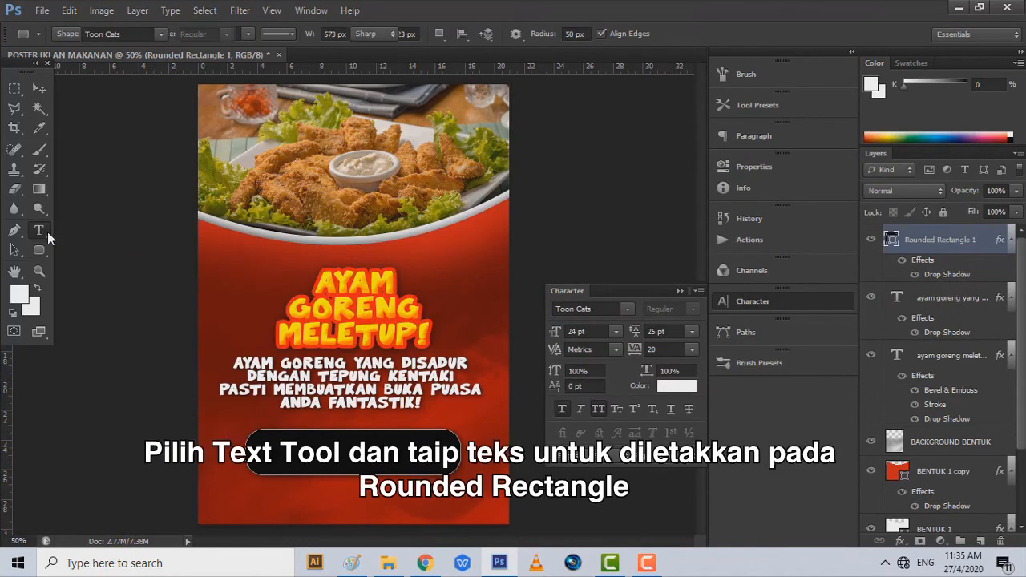
click(285, 486)
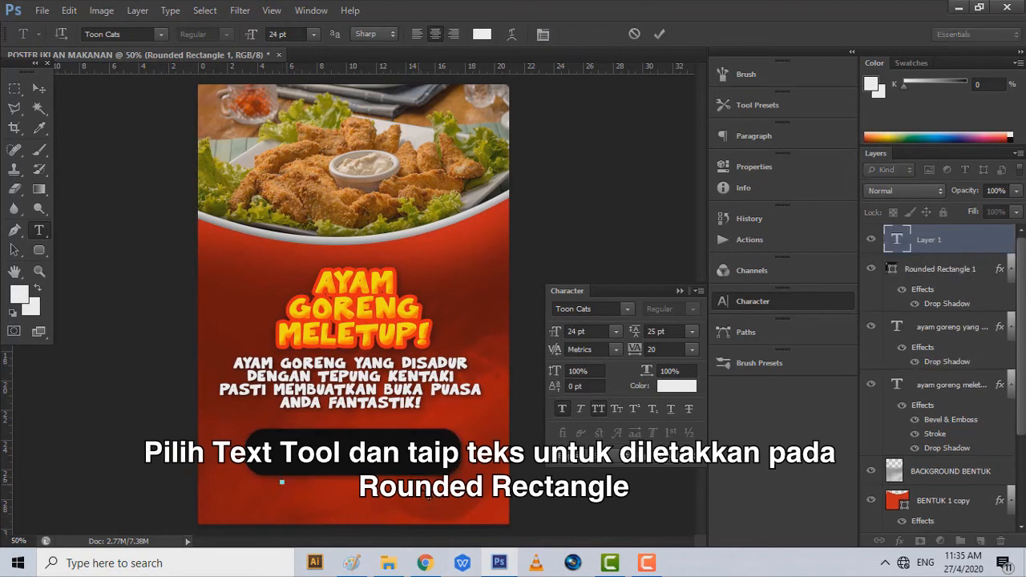
text(COD SEKITAR KUCHING/SAMARAHAN)
drag(428, 480, 50, 418)
click(161, 34)
scroll(194, 102, up, 7)
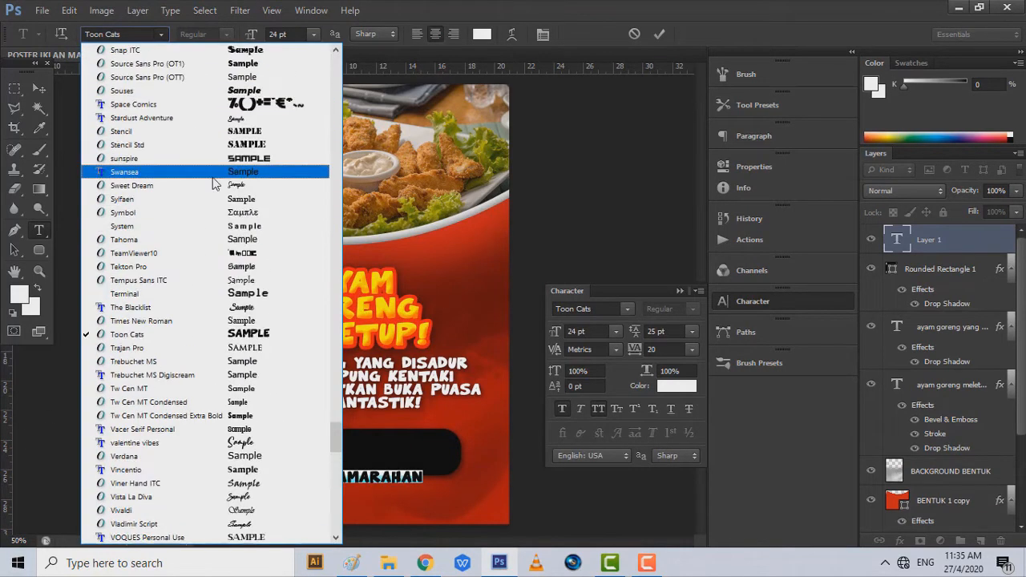
click(214, 175)
click(294, 33)
scroll(293, 33, down, 8)
click(39, 89)
drag(275, 436, 353, 395)
drag(418, 445, 418, 447)
key(t)
click(291, 465)
text(011123456789)
key(ctrl+a)
click(162, 34)
click(313, 35)
click(301, 34)
scroll(302, 35, up, 20)
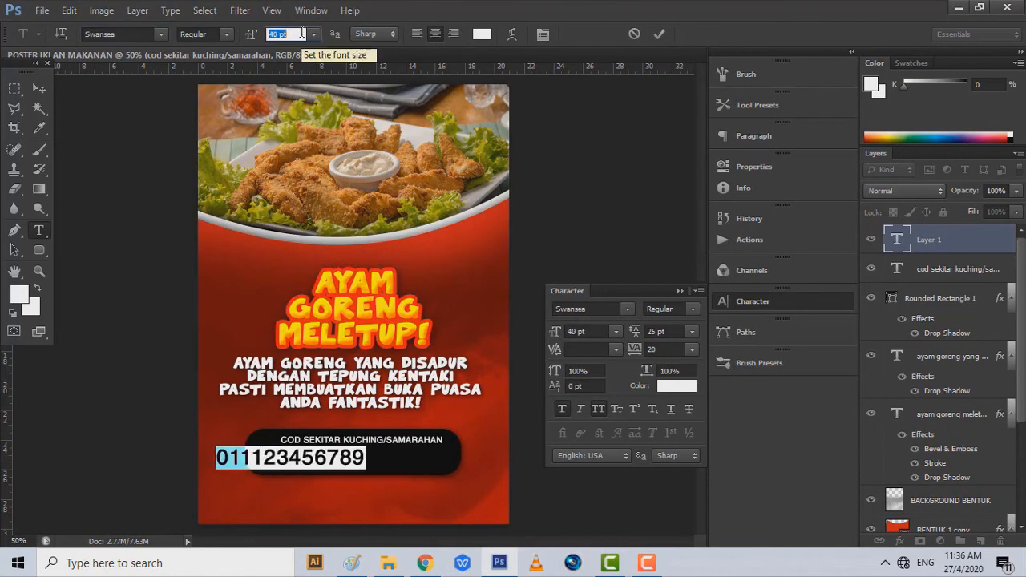
click(40, 89)
drag(245, 405, 318, 403)
key(Down)
key(Down)
key(Down)
drag(457, 467, 455, 462)
click(389, 563)
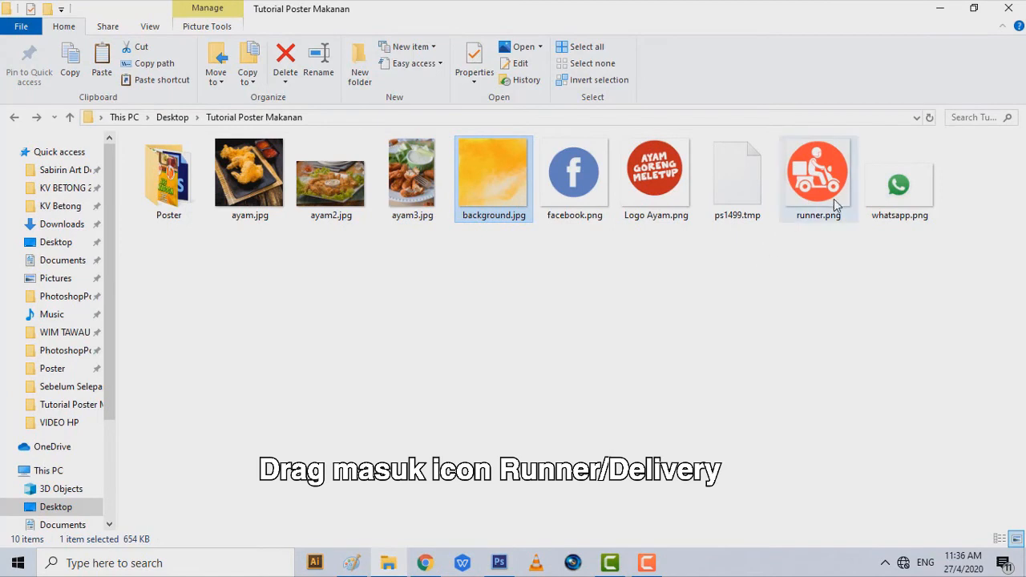
drag(833, 181, 411, 313)
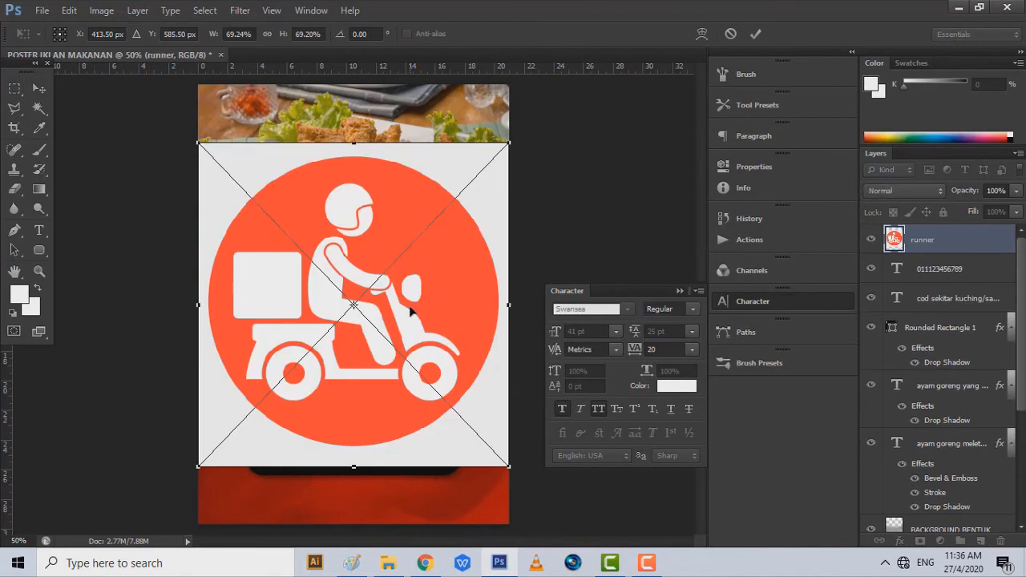
- Scale the runner icon to about 31% over the headline and commit the placement
drag(513, 469, 368, 319)
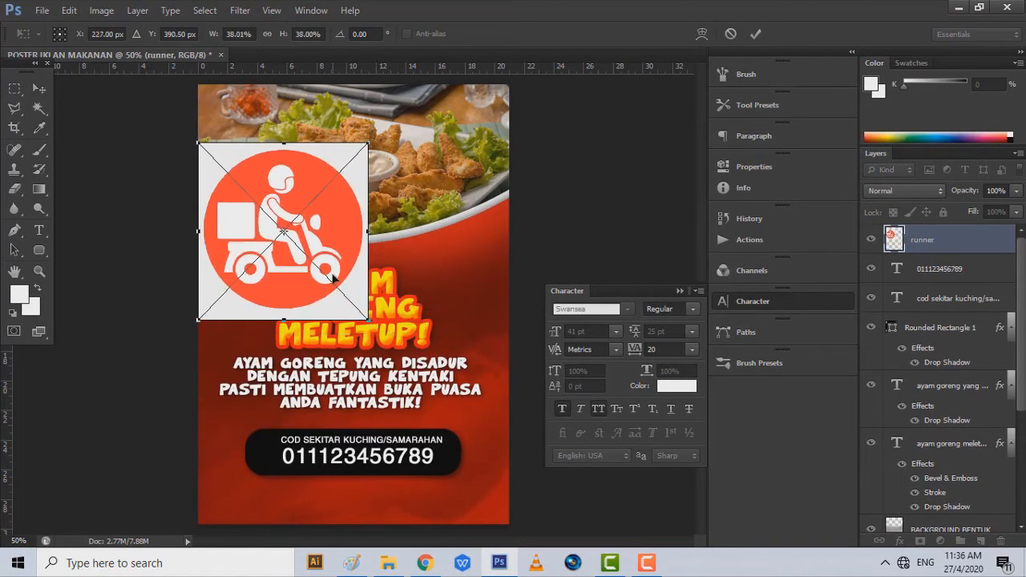
drag(332, 279, 382, 312)
drag(247, 178, 276, 225)
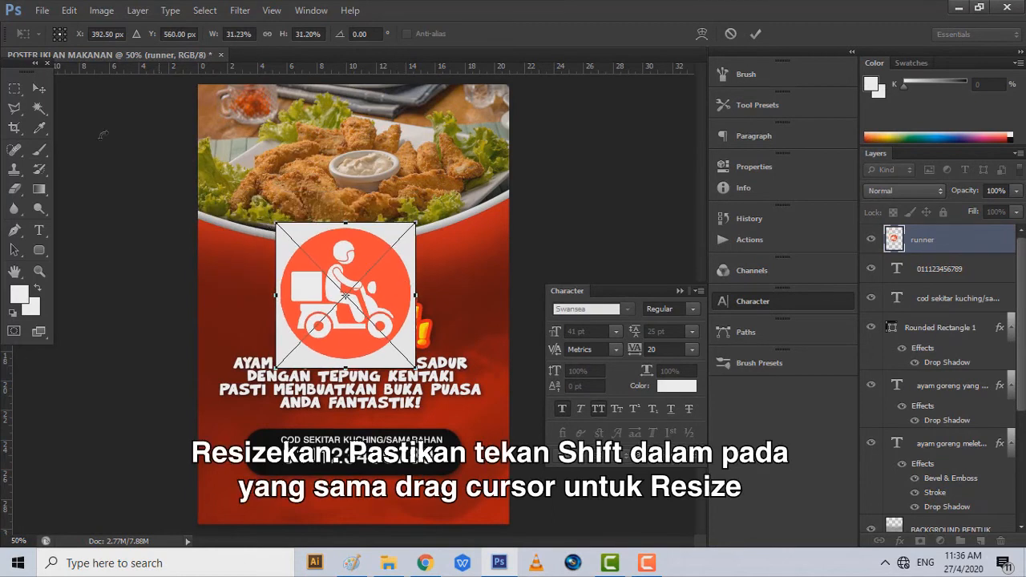
click(39, 89)
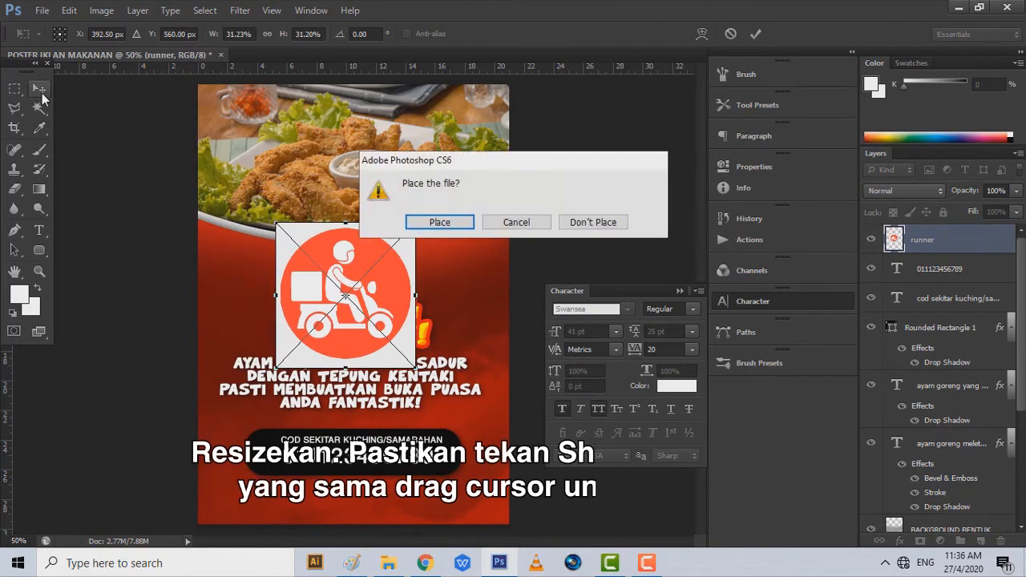
click(460, 222)
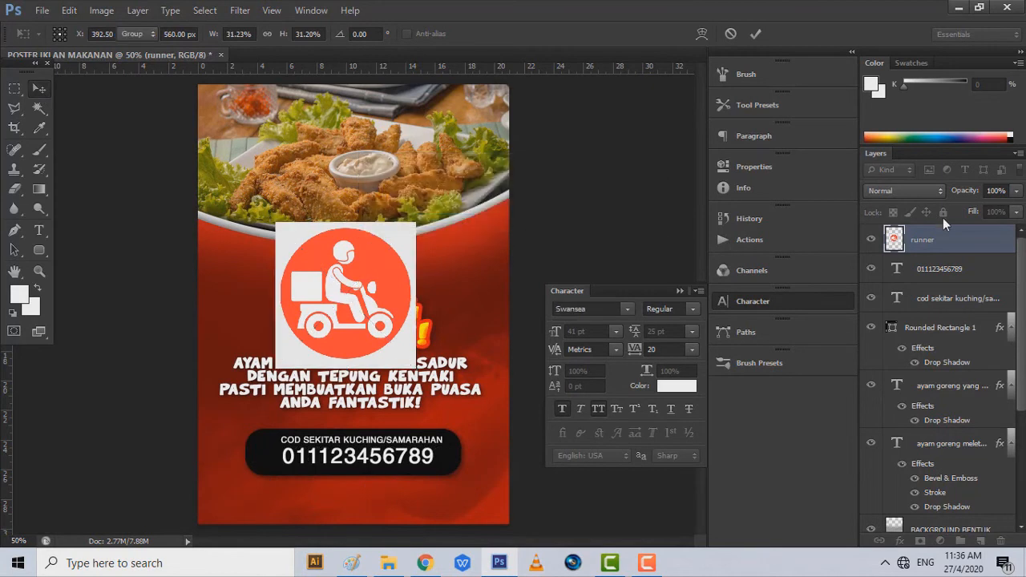
- Rasterize the runner layer, delete its white background, and shrink it toward the bar's left end
right_click(948, 248)
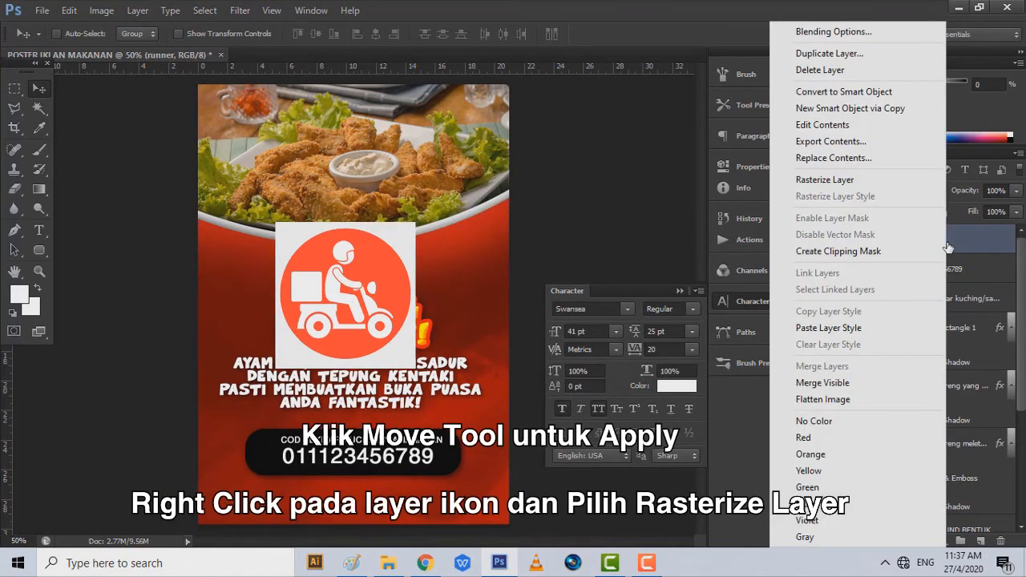
click(884, 178)
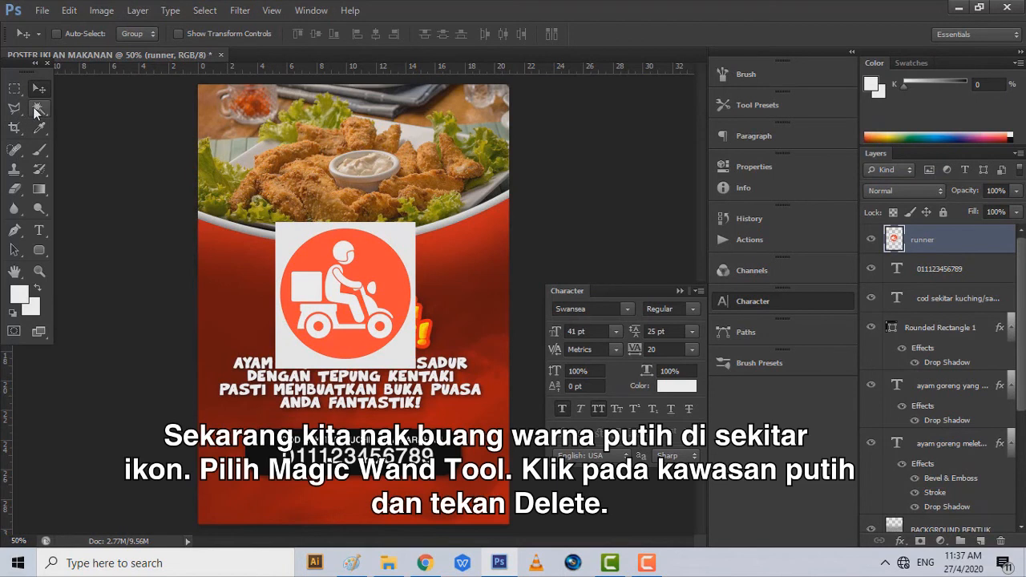
drag(36, 113, 80, 122)
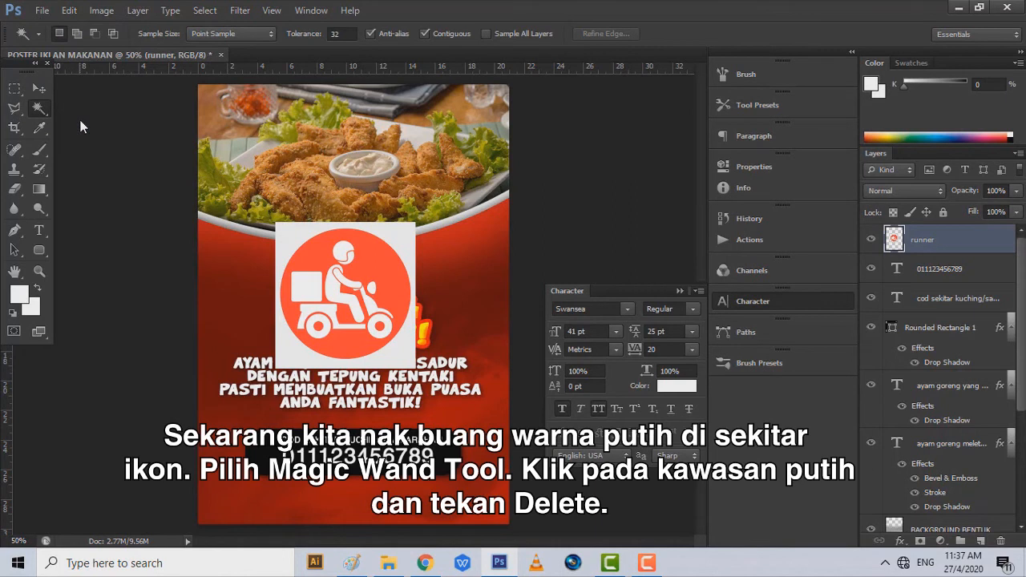
click(409, 235)
key(Delete)
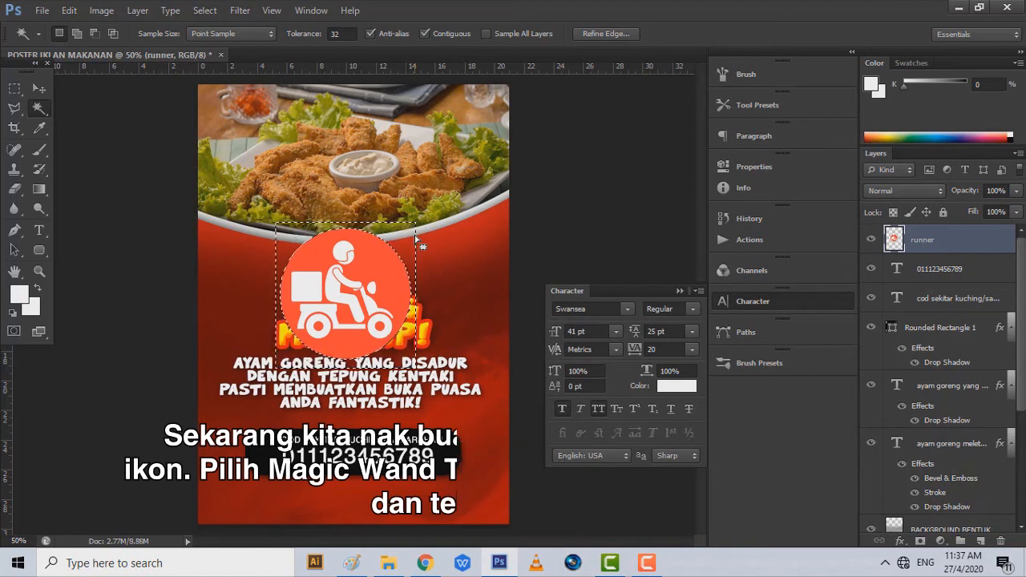
click(204, 11)
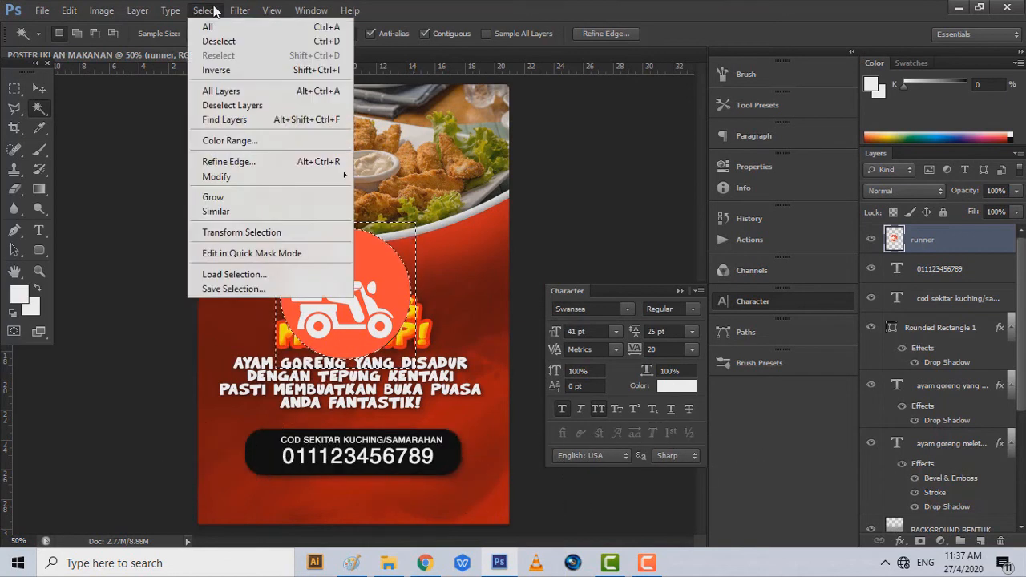
click(255, 50)
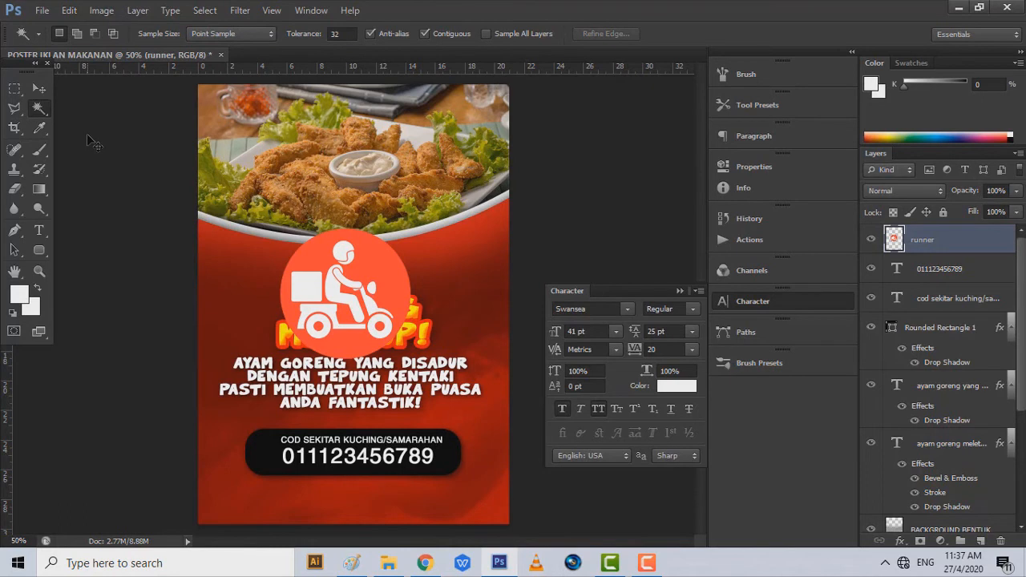
key(ctrl+t)
drag(399, 242, 244, 450)
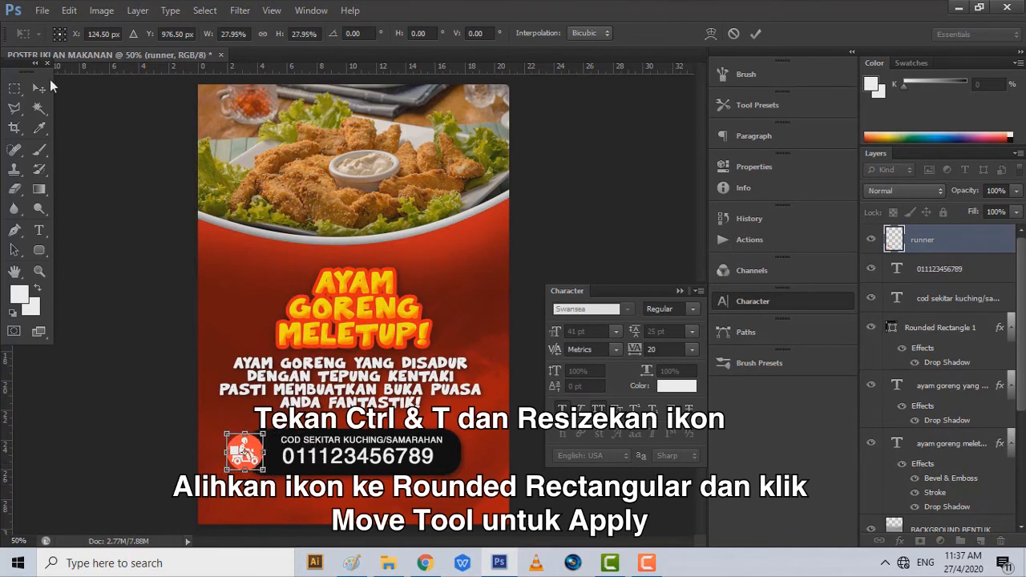
- Apply the icon resize and position the icon at the black bar's left end
click(36, 91)
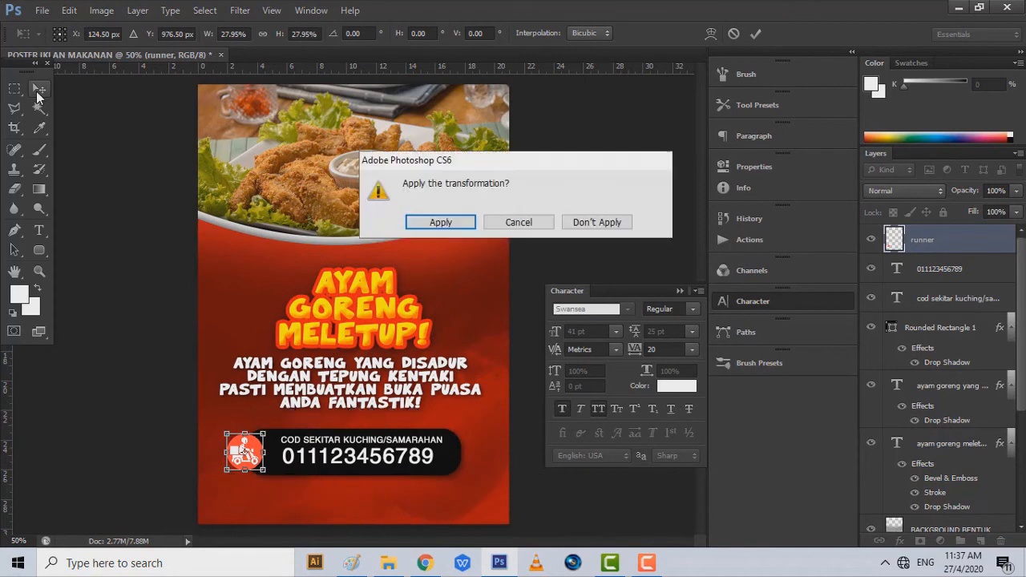
click(459, 224)
drag(261, 445, 273, 446)
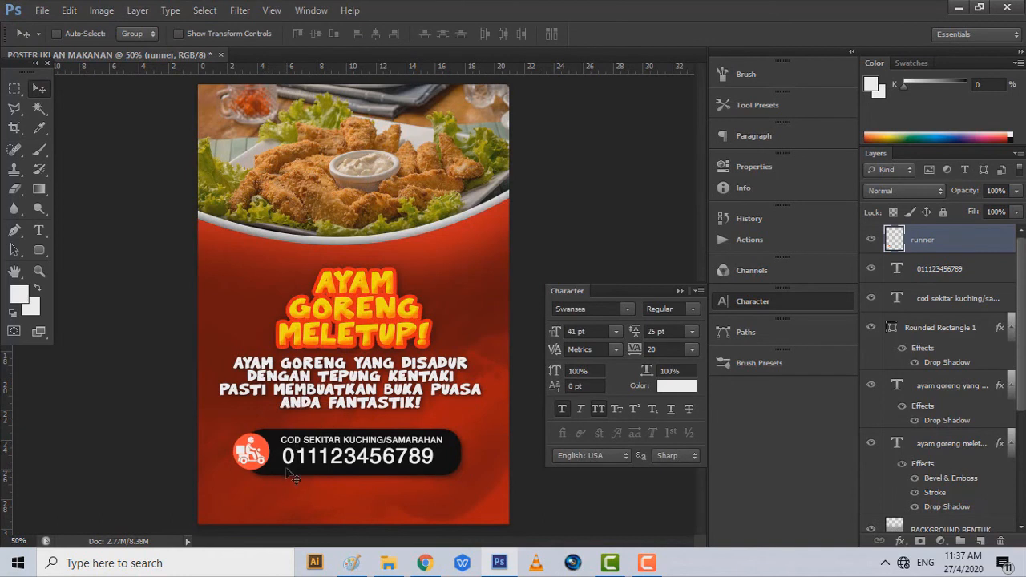
click(388, 563)
- Place whatsapp.png as a small logo at the poster's bottom-left corner
click(915, 186)
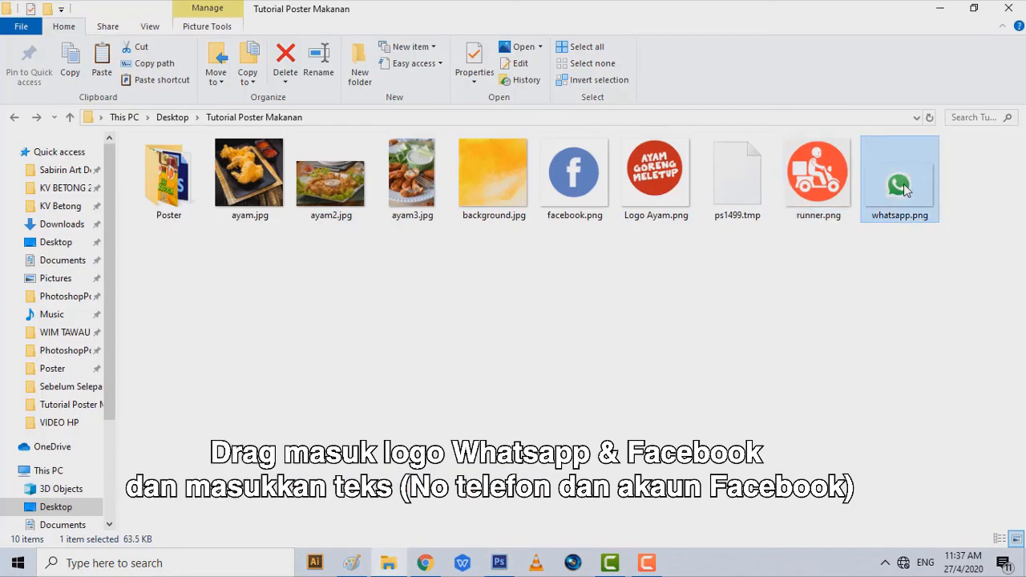
drag(903, 198, 303, 501)
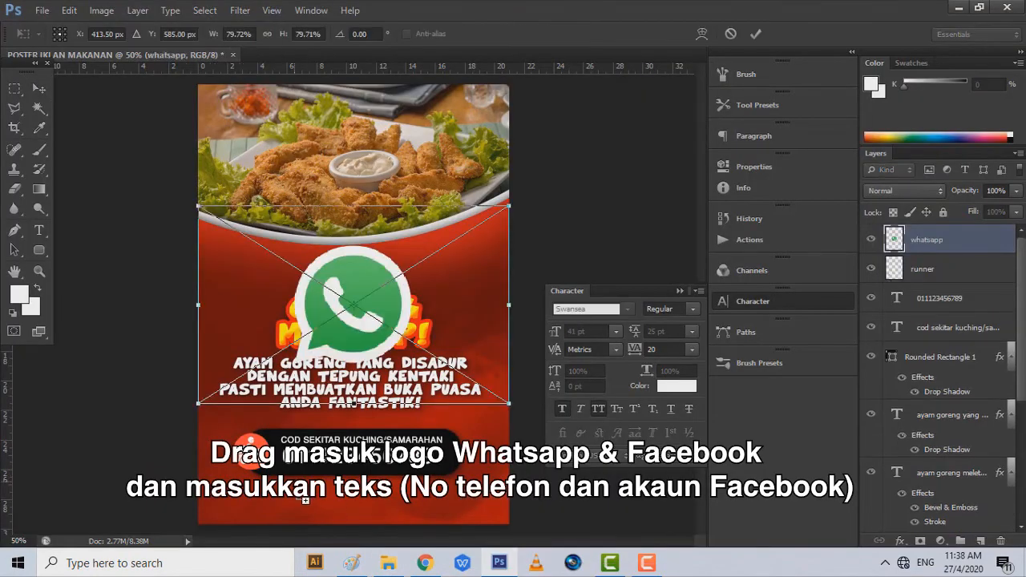
drag(512, 207, 238, 498)
key(ctrl+z)
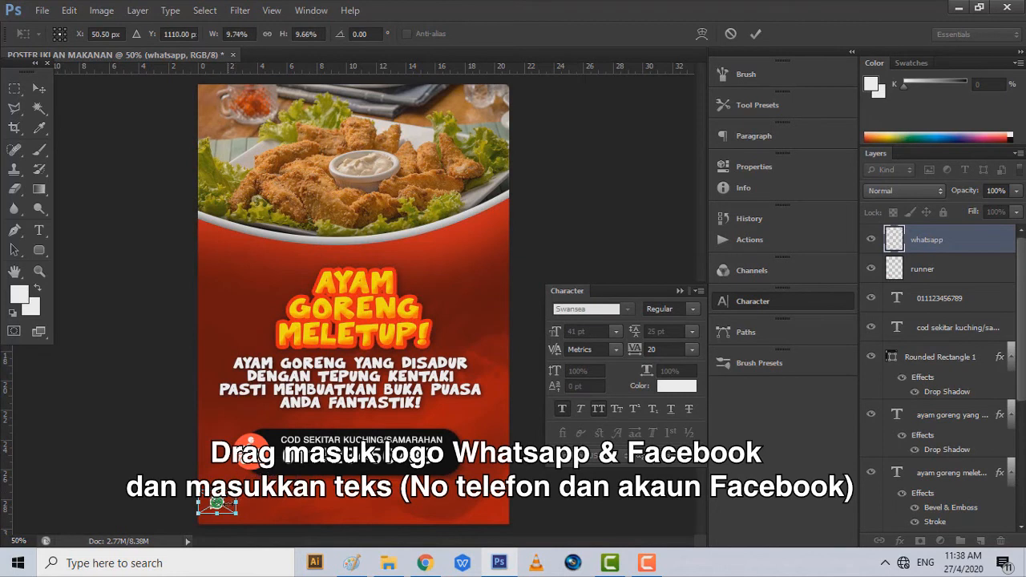
click(37, 85)
click(425, 222)
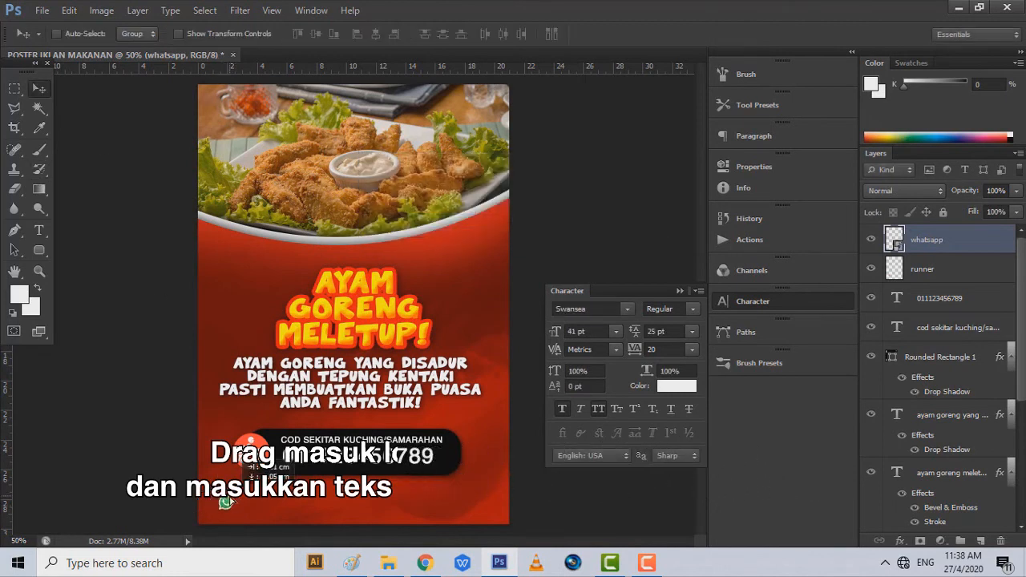
drag(222, 500, 229, 501)
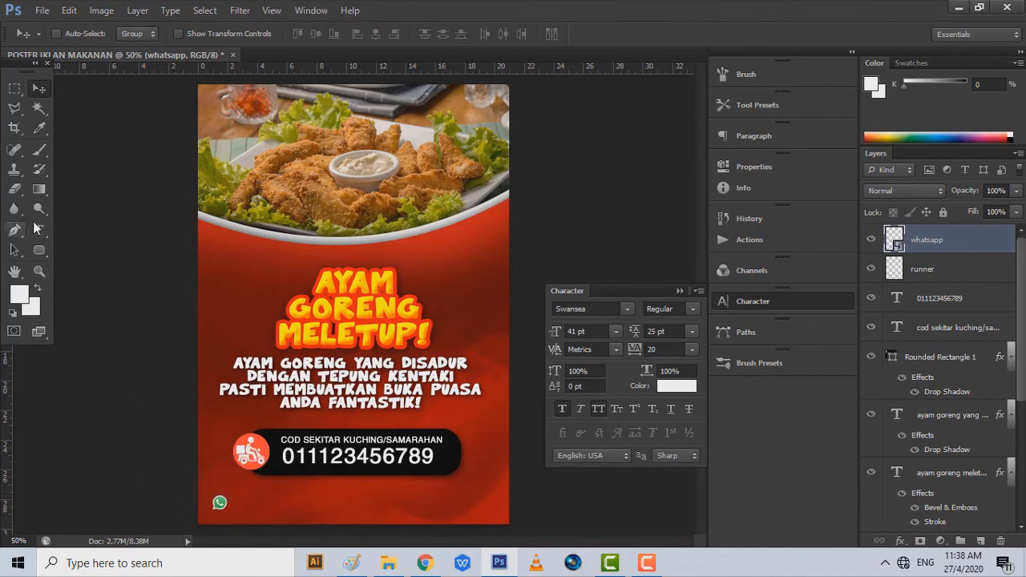
click(40, 232)
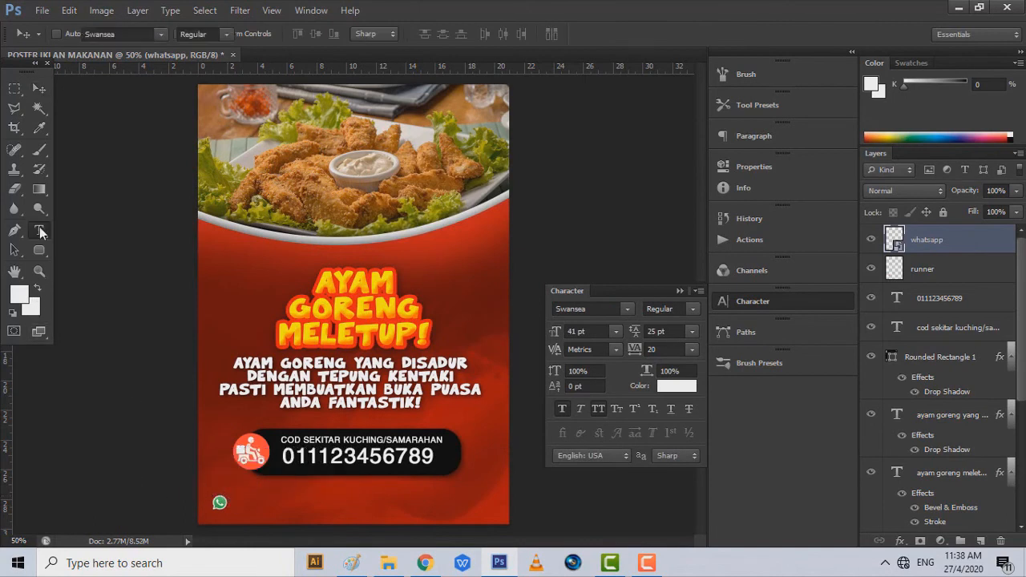
click(238, 502)
text(01112)
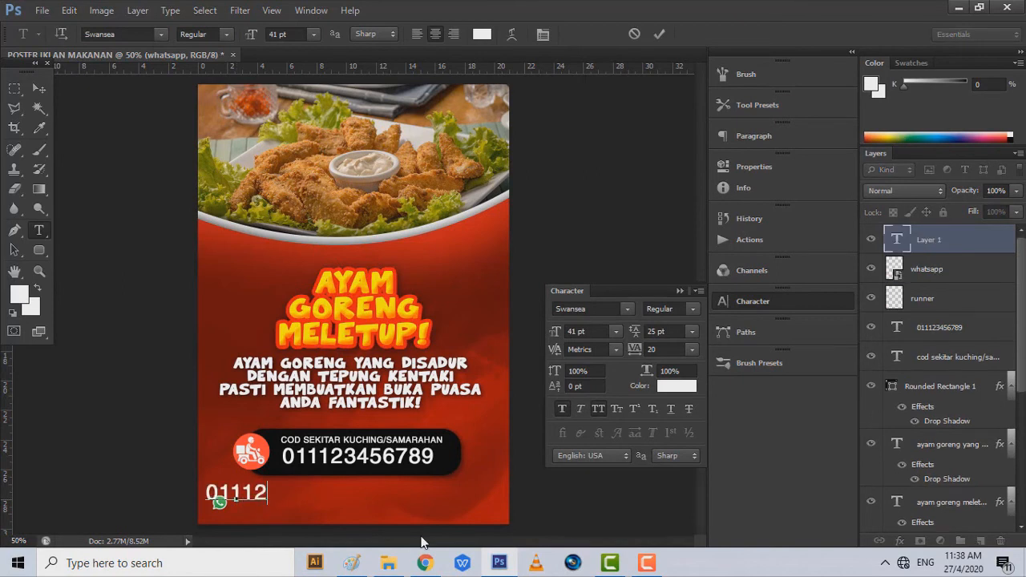
text(3456789)
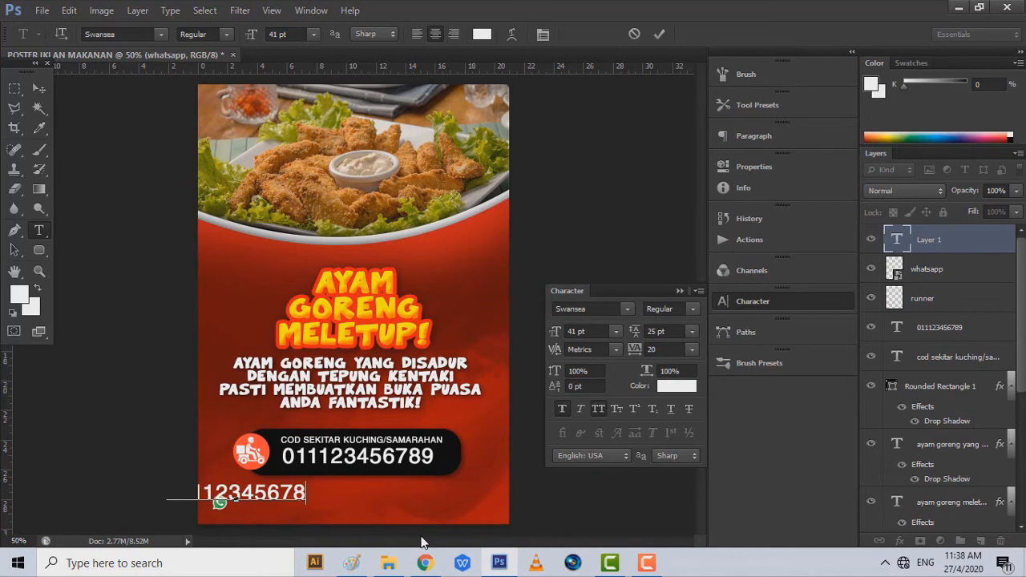
drag(353, 455, 409, 459)
drag(365, 491, 210, 513)
click(281, 34)
key(Down)
key(Down)
key(Down)
key(Down)
key(Down)
key(Down)
key(Down)
key(Down)
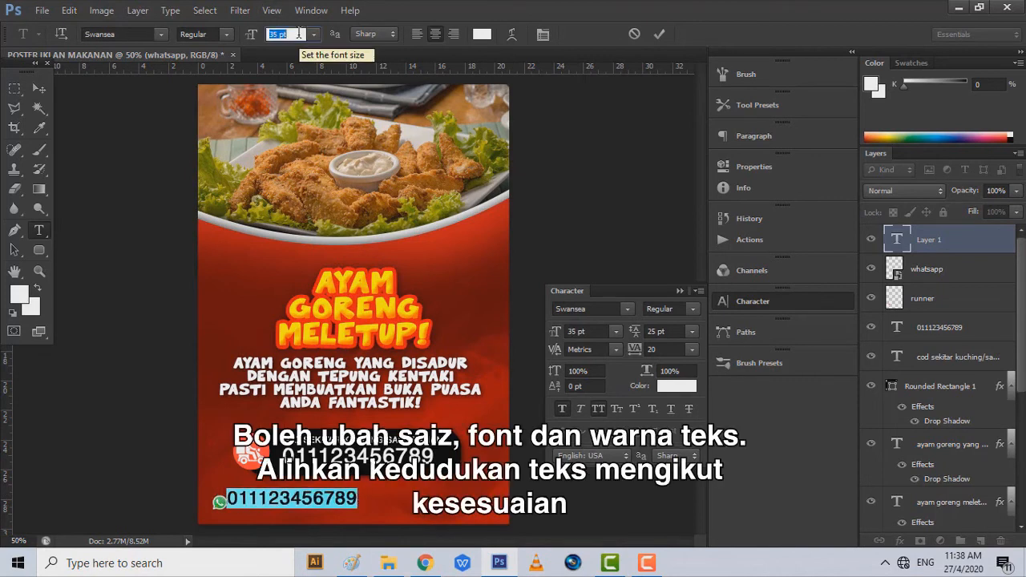
click(314, 33)
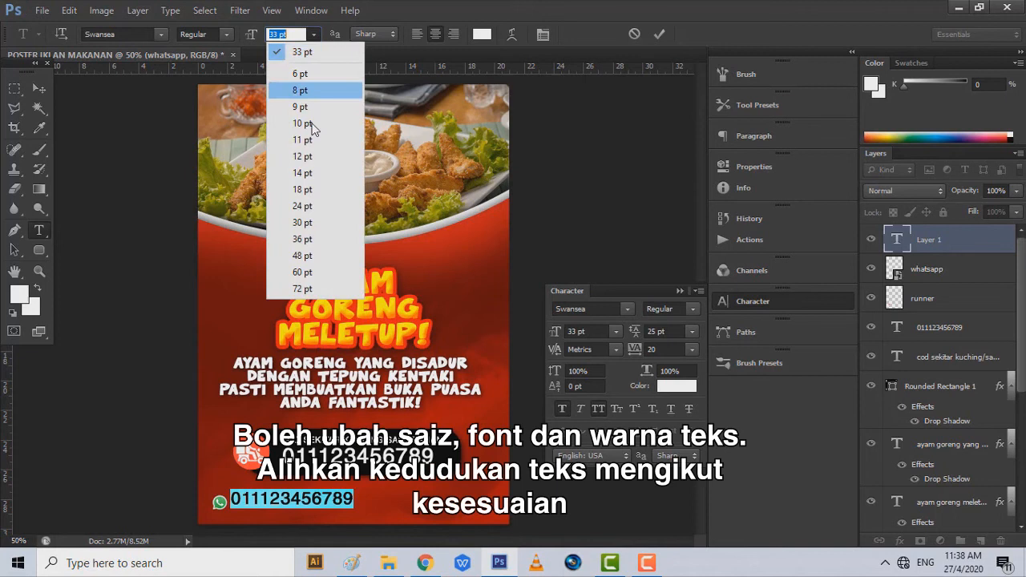
click(313, 189)
text(2)
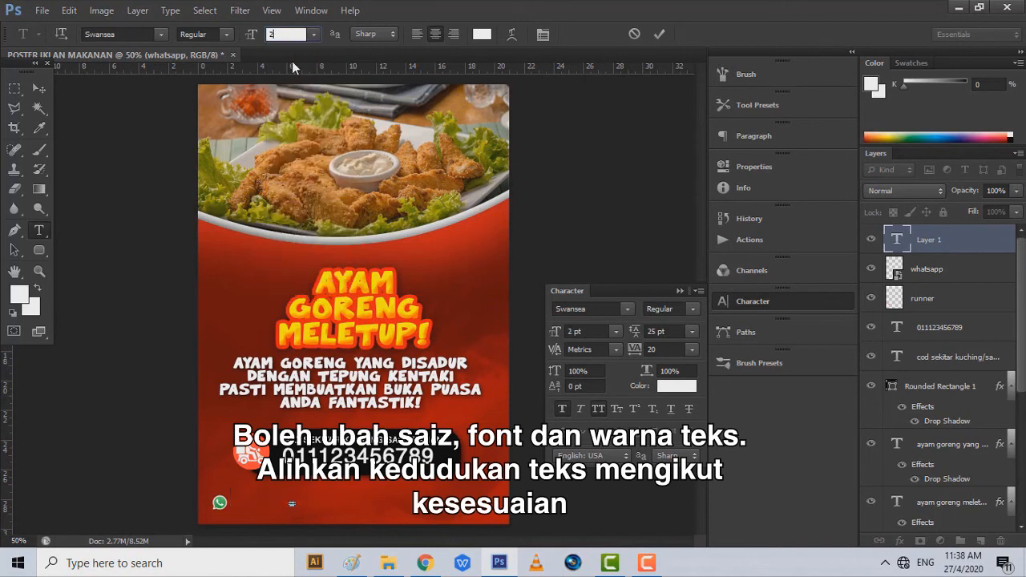
text(0)
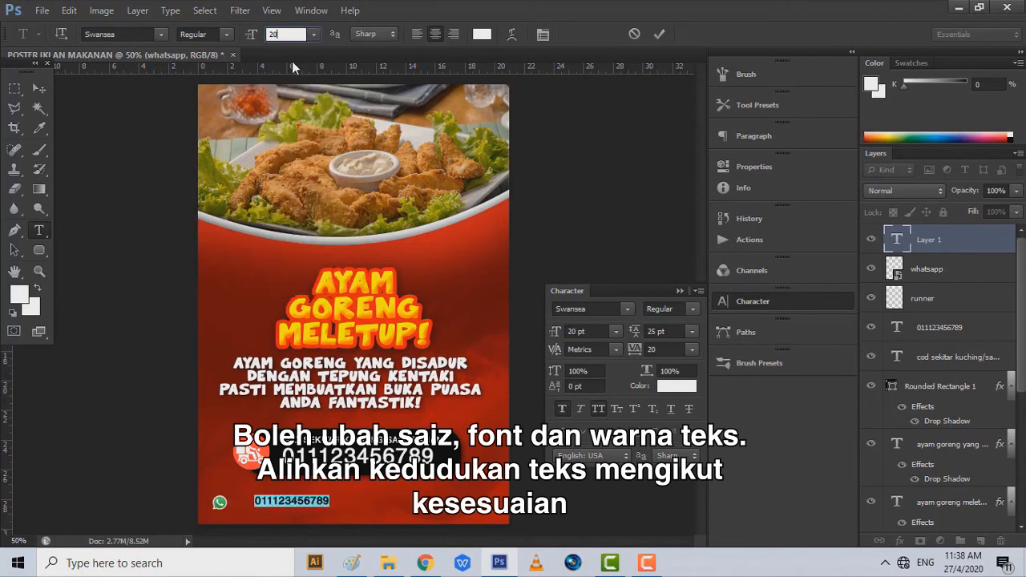
click(40, 86)
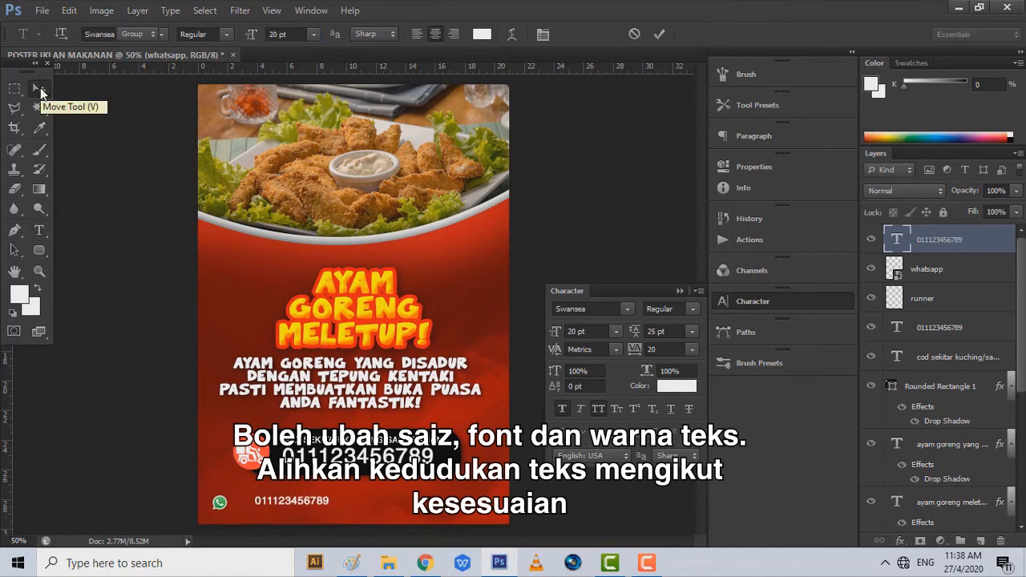
drag(367, 341, 347, 344)
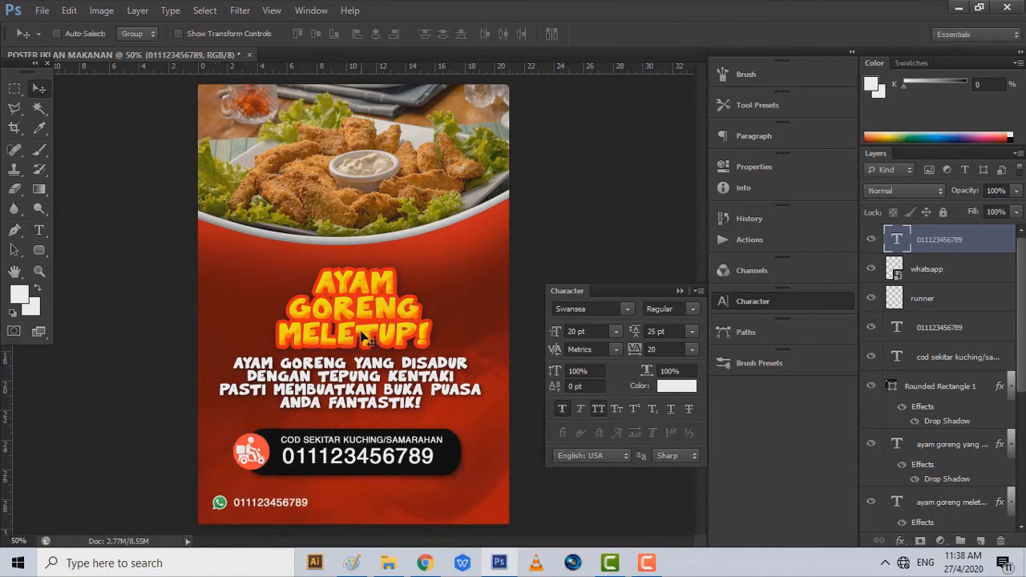
- Shift the WhatsApp logo and its number text to the right
drag(218, 422, 234, 422)
click(969, 271)
drag(320, 429, 341, 429)
click(953, 242)
drag(331, 517, 337, 522)
click(969, 271)
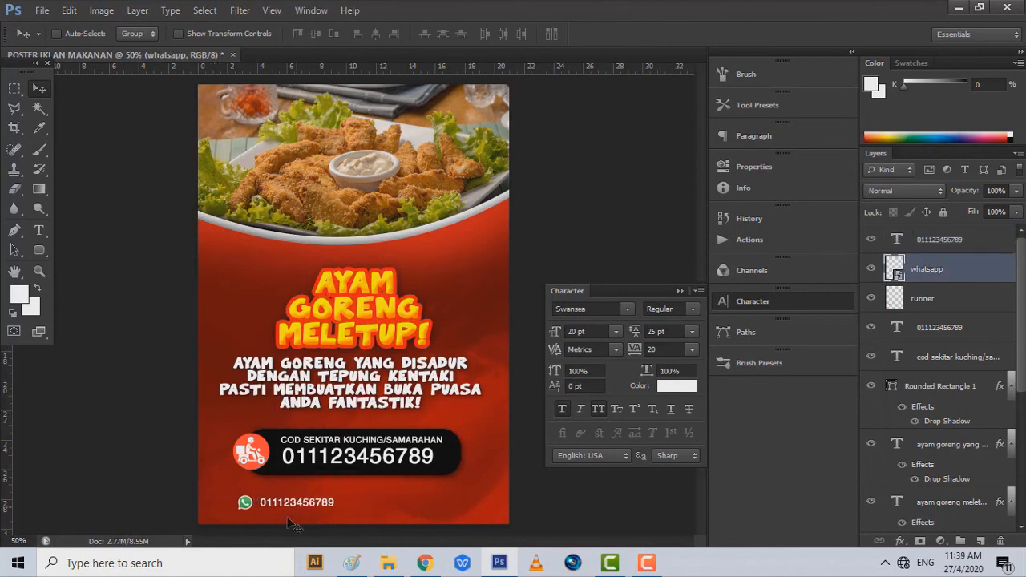
- Place facebook.png, scaled down, in the bottom contact row
click(388, 563)
drag(574, 173, 360, 321)
drag(510, 461, 316, 267)
drag(269, 217, 341, 472)
drag(344, 403, 377, 518)
click(38, 90)
key(Return)
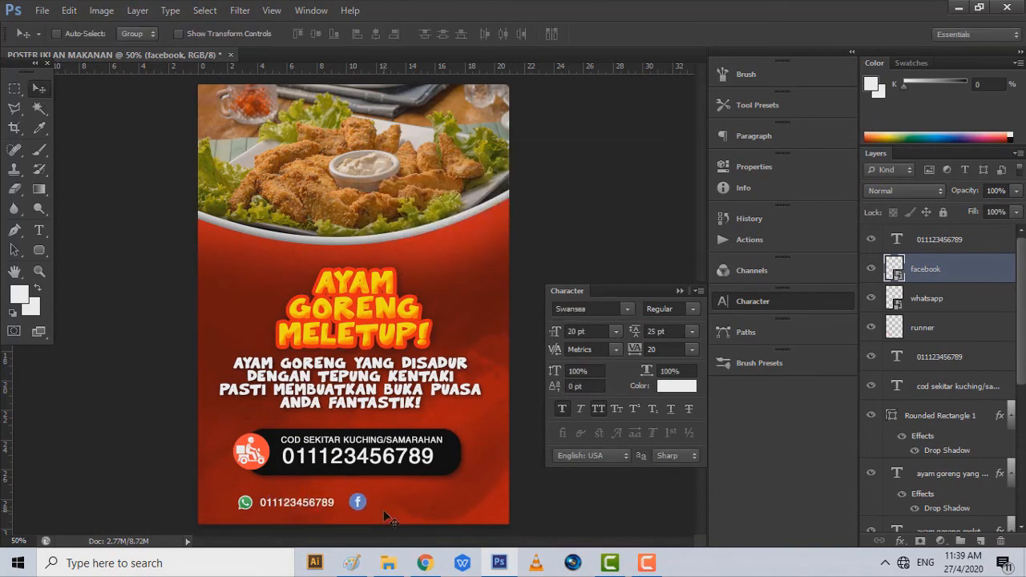
key(ctrl+t)
click(38, 91)
key(Return)
- Add the text 'AYAM GORENG MELETUP' beside the Facebook icon
click(39, 231)
click(384, 496)
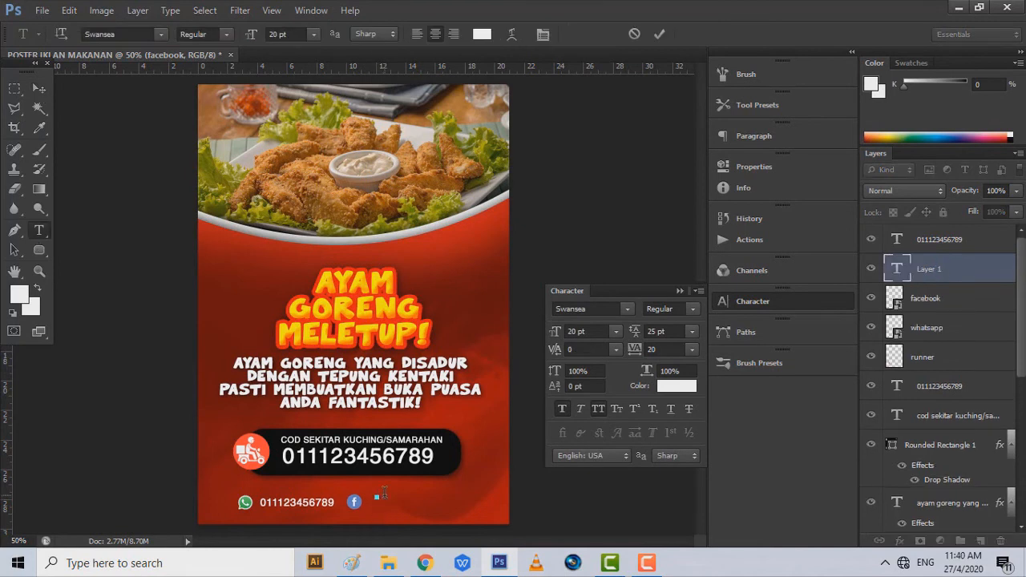
text(AYAM GORENG MELETUP)
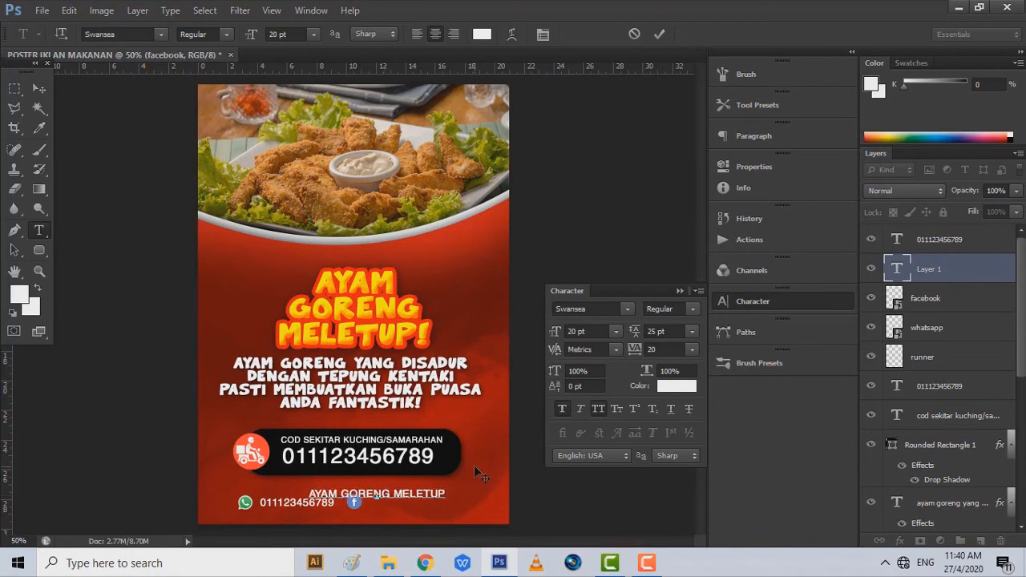
click(40, 88)
drag(379, 436, 430, 442)
- Align the Facebook icon, WhatsApp logo, number and text into an even row
click(941, 290)
drag(433, 488, 426, 488)
click(931, 328)
key(shift+Left)
key(shift+Left)
click(969, 246)
drag(499, 432, 479, 431)
click(948, 325)
drag(398, 447, 385, 467)
click(945, 299)
click(948, 270)
drag(479, 446, 470, 447)
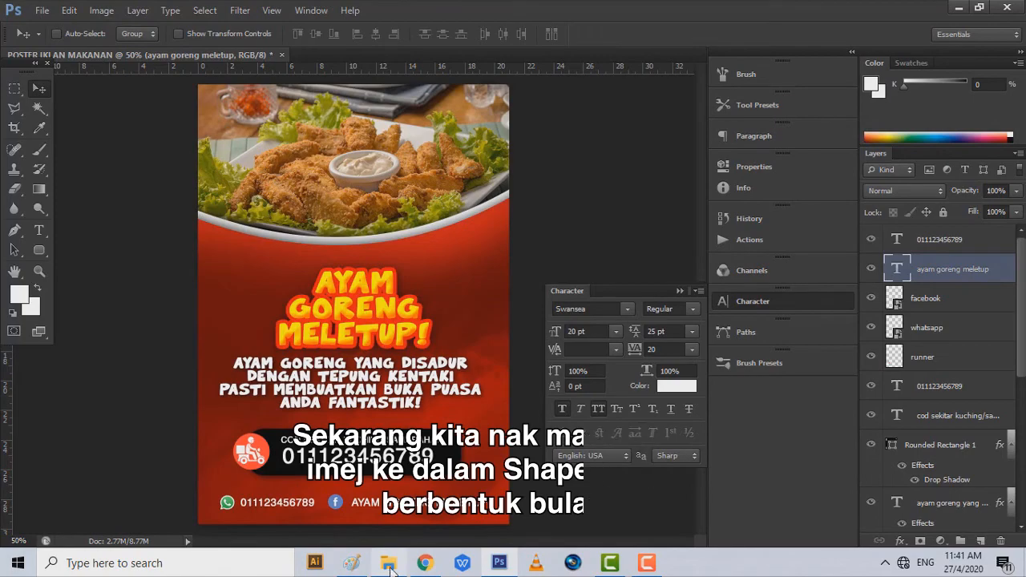
- Place ayam3.jpg, scaled down, over the top-left food picture
click(398, 497)
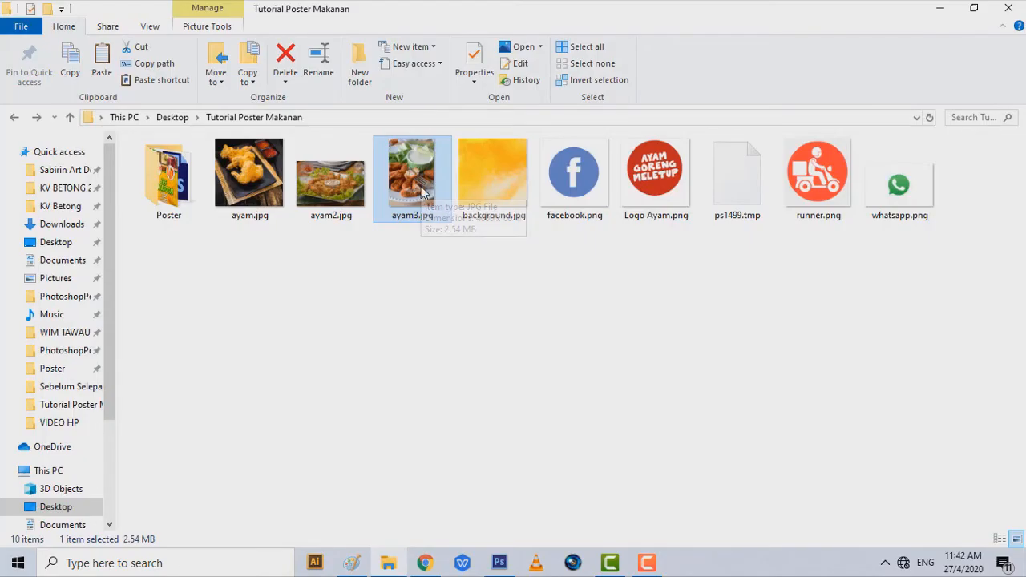
drag(423, 192, 353, 294)
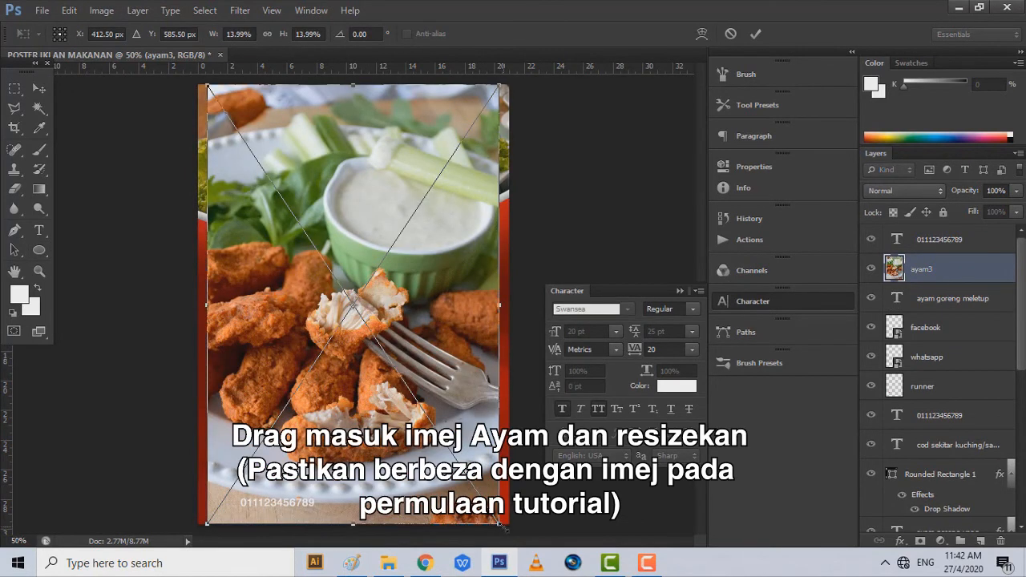
drag(501, 525, 363, 319)
drag(342, 274, 362, 305)
drag(382, 343, 341, 309)
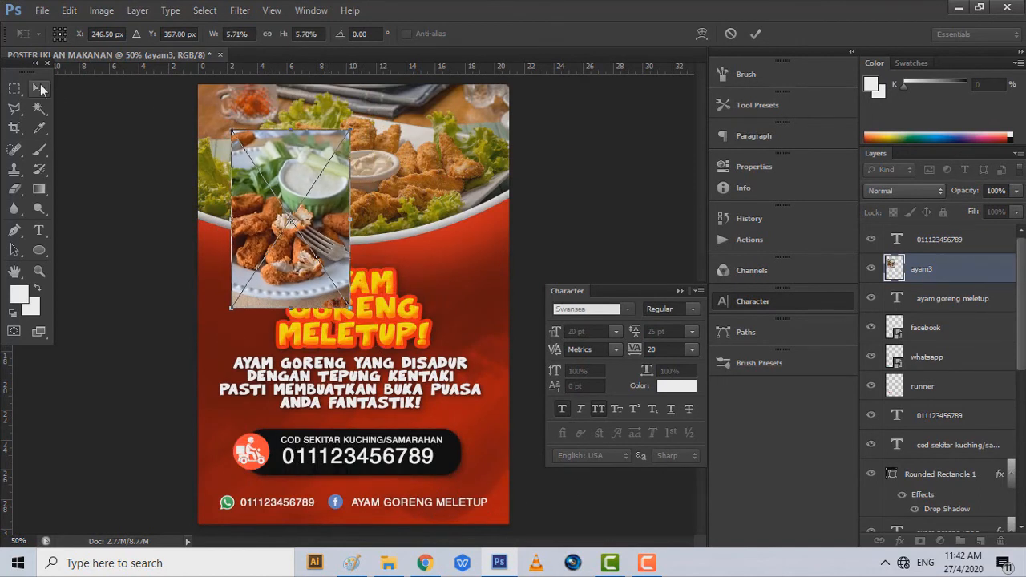
click(41, 89)
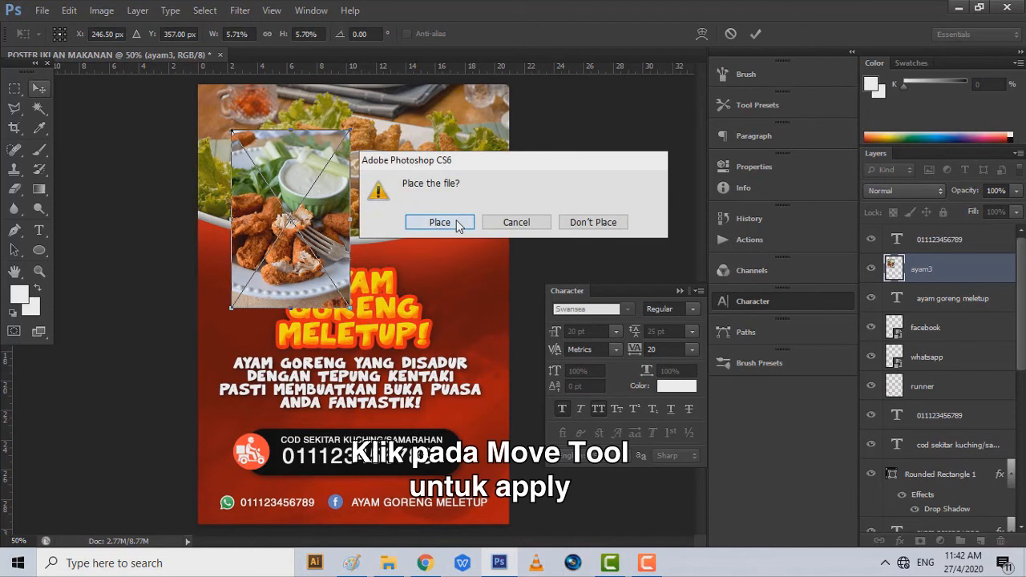
click(457, 224)
- Move the ayam3 layer to the top of the stack and rasterize it
drag(919, 233, 921, 235)
right_click(935, 246)
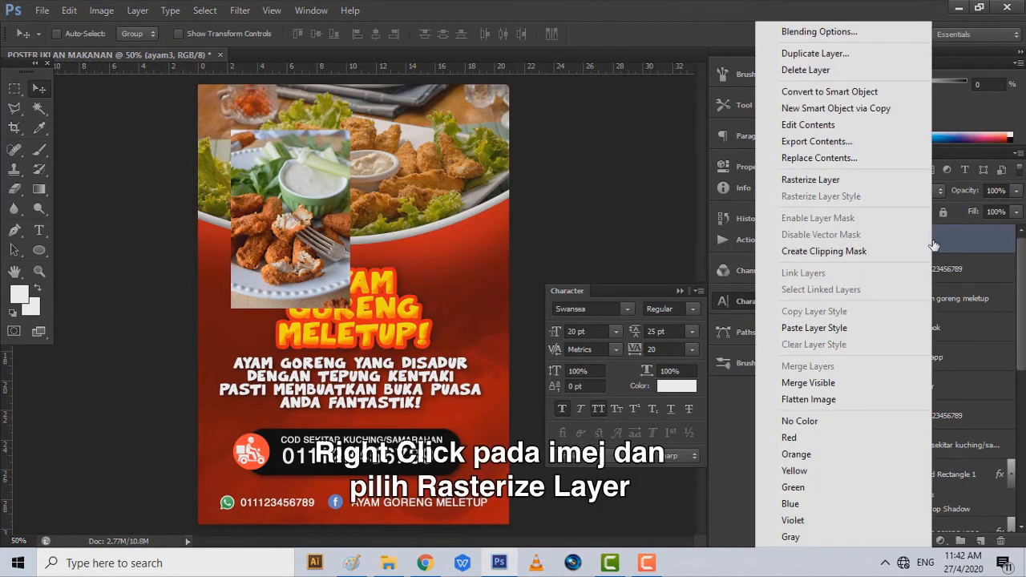
click(861, 187)
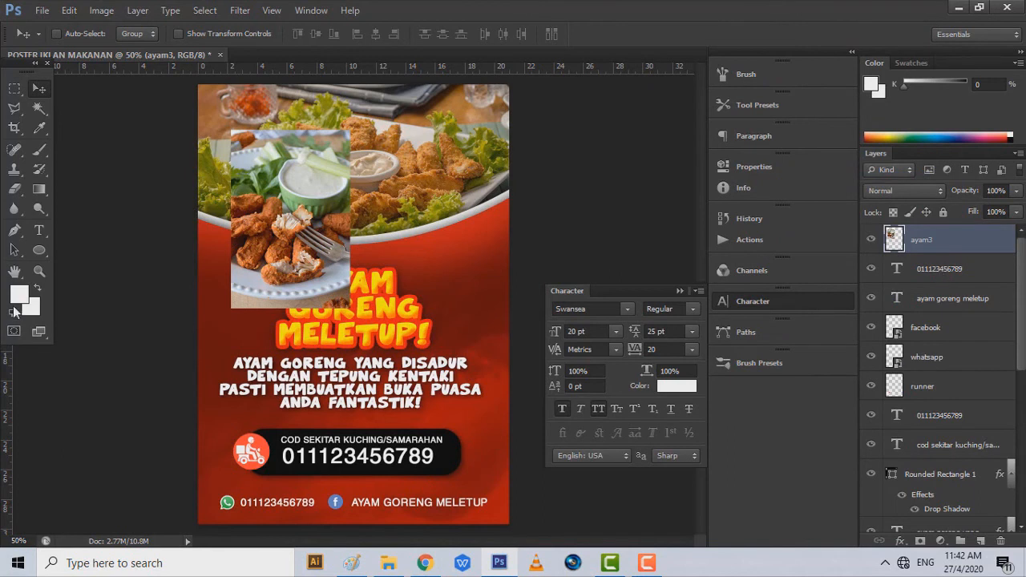
- Draw a black circle with the Ellipse tool over the ayam3 photo
click(40, 252)
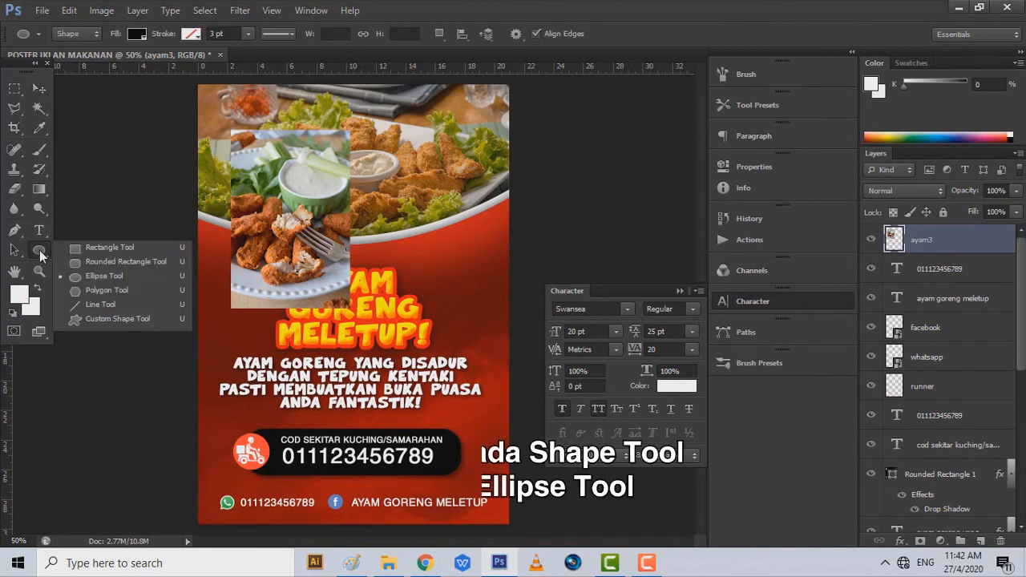
click(101, 280)
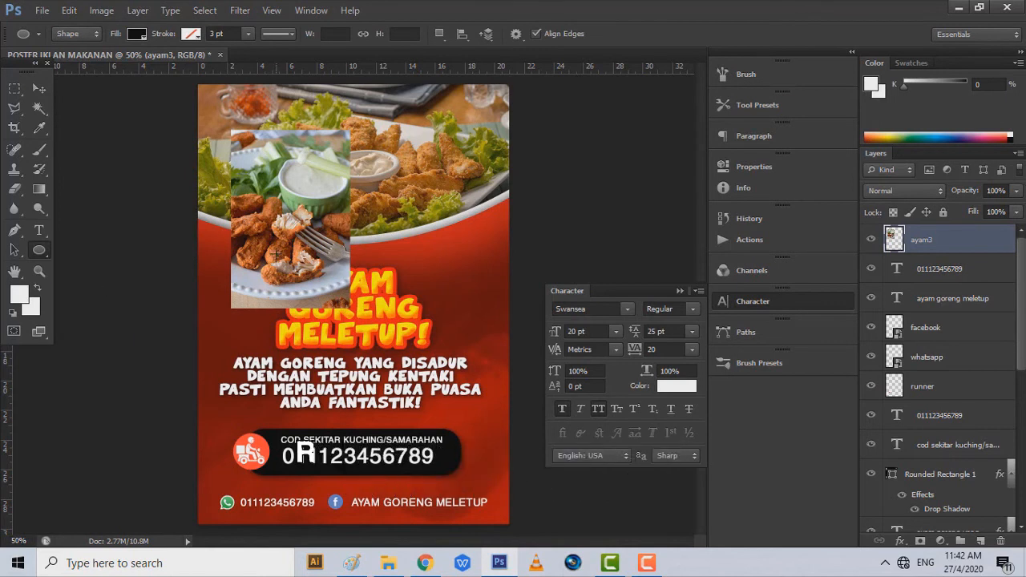
drag(238, 150, 347, 264)
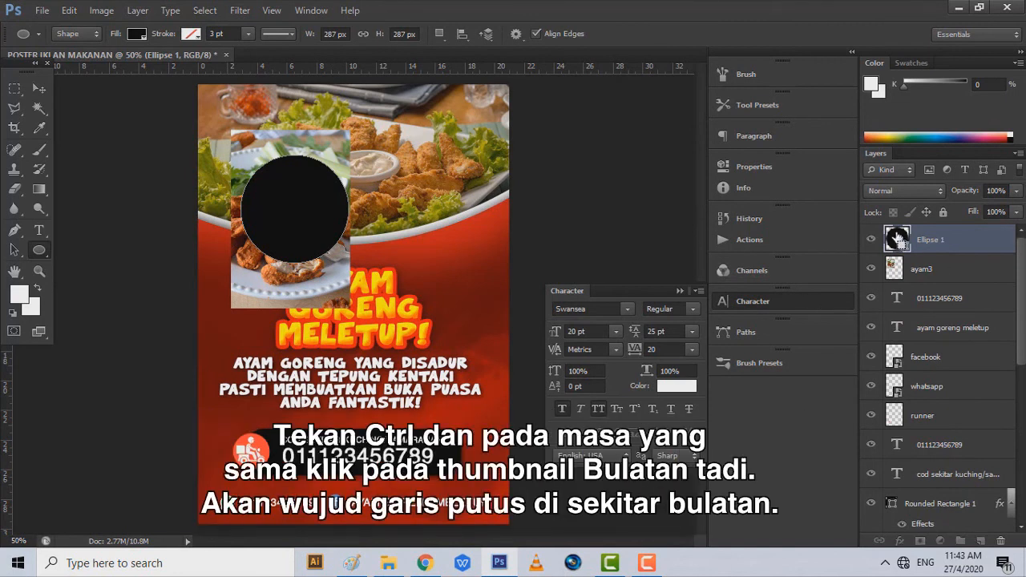
- Trim the ayam3 photo to the circle by deleting the inverted selection, then deselect
click(935, 271)
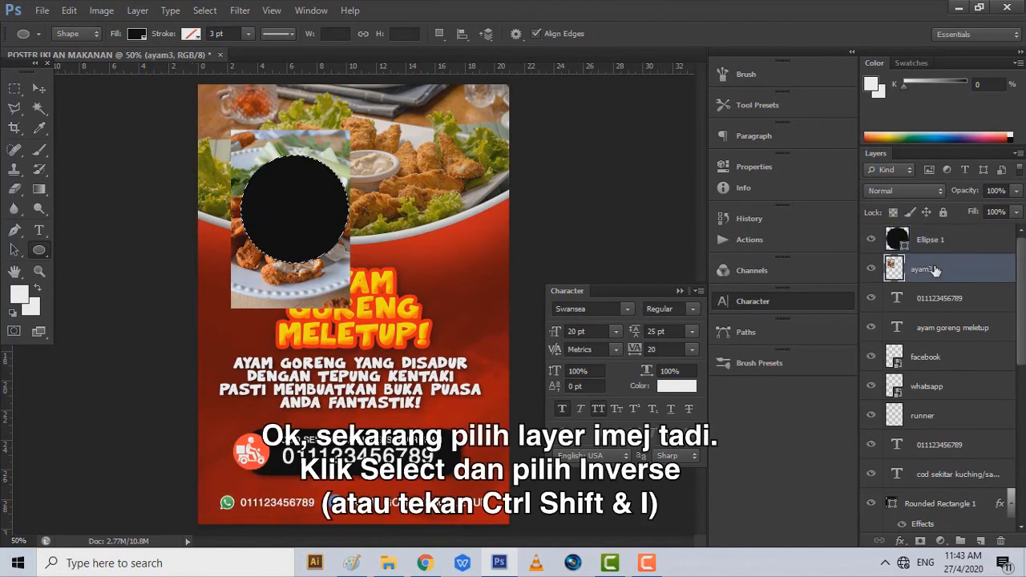
click(204, 13)
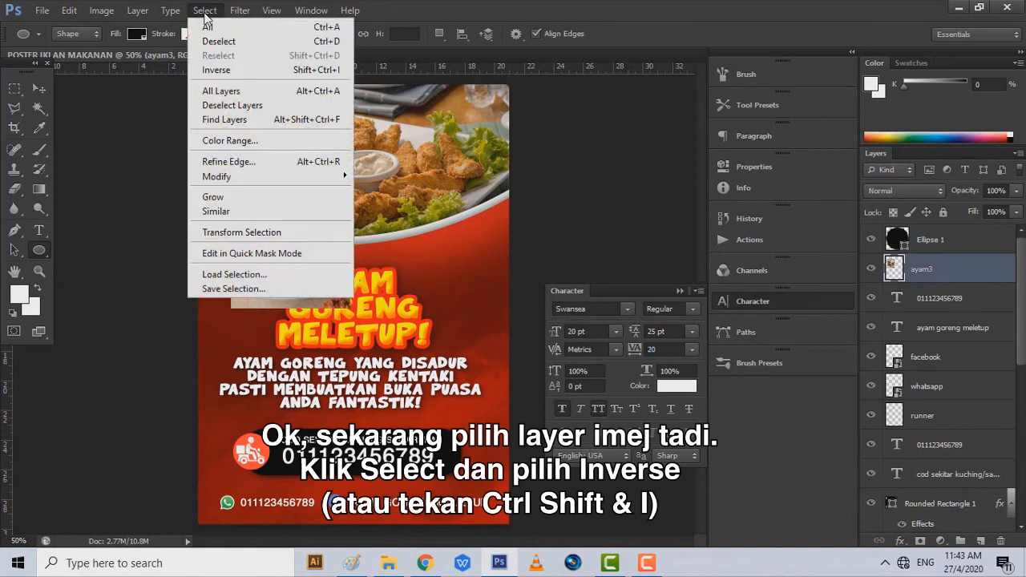
click(216, 70)
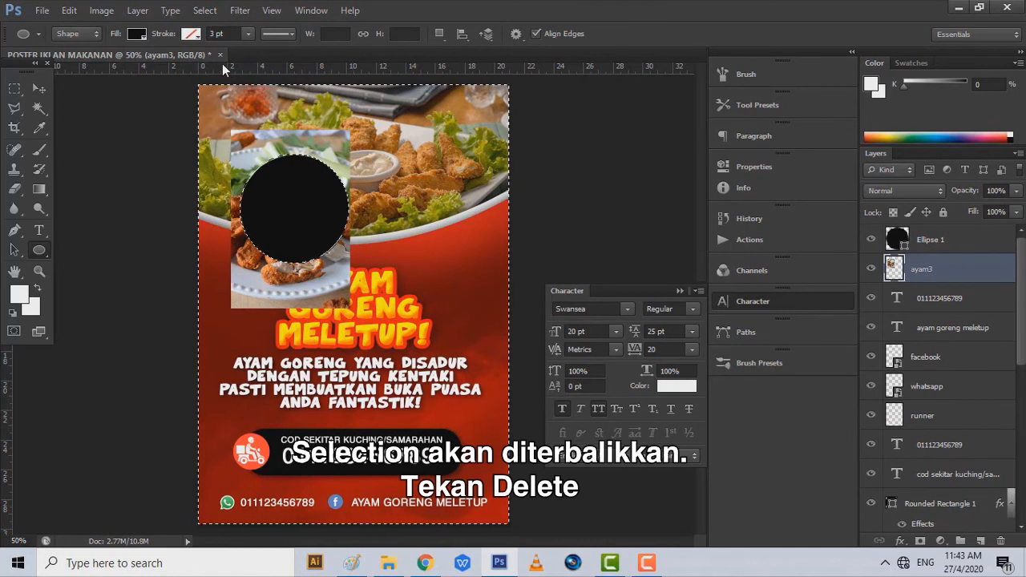
key(Delete)
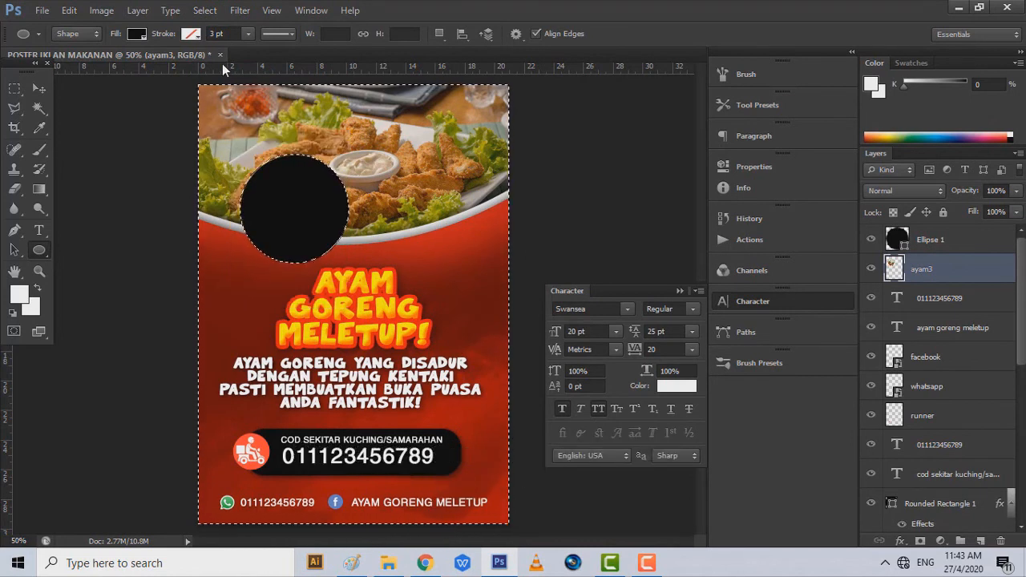
click(204, 10)
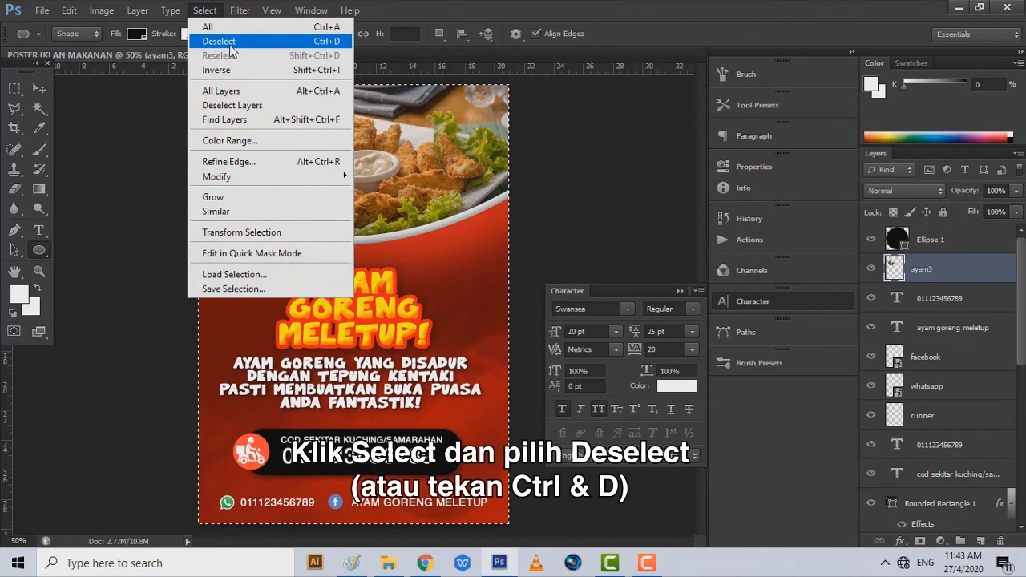
click(230, 42)
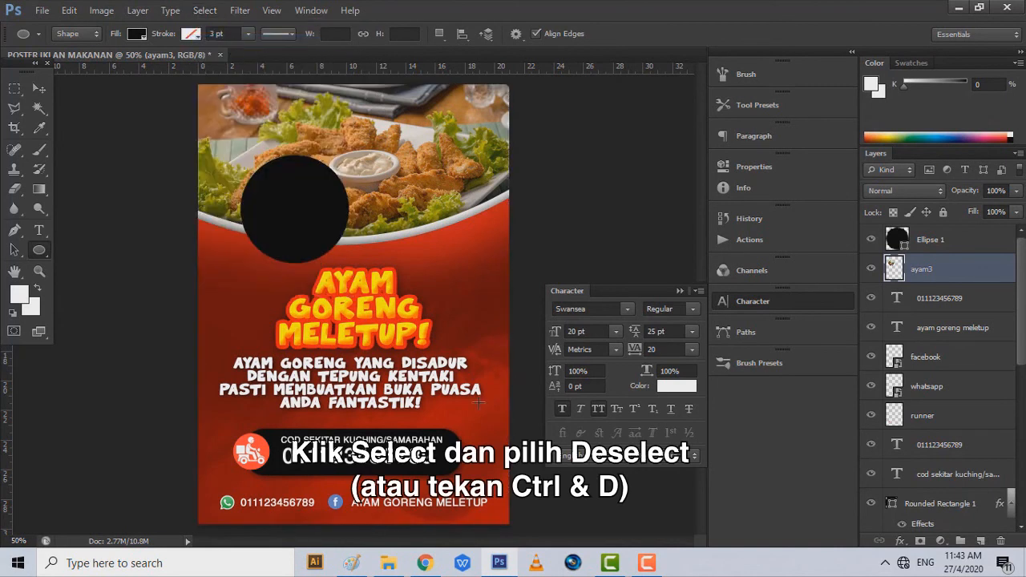
- Place ayam.jpg scaled down over the black circle
mouse_move(407, 560)
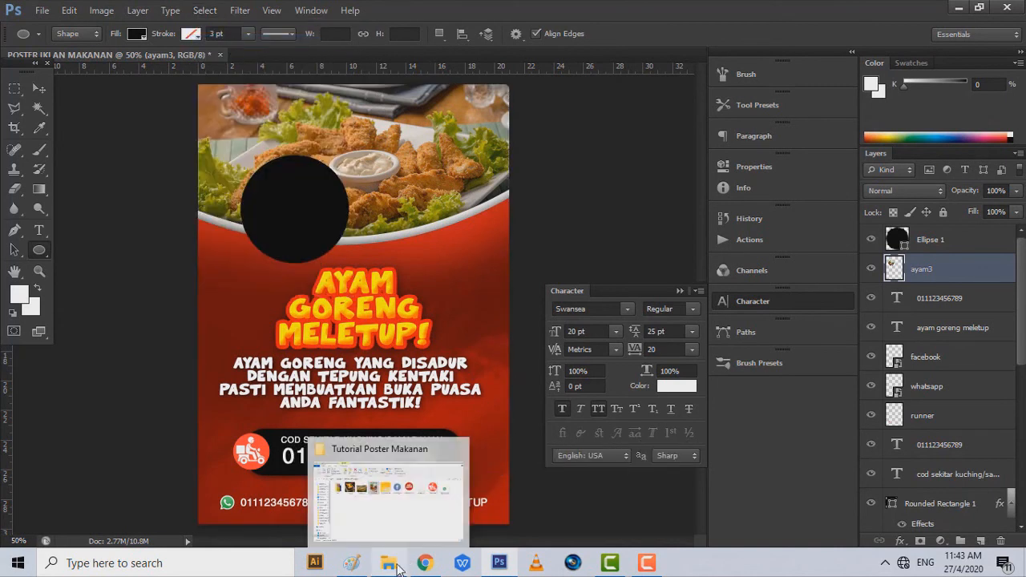
click(401, 531)
drag(253, 180, 356, 314)
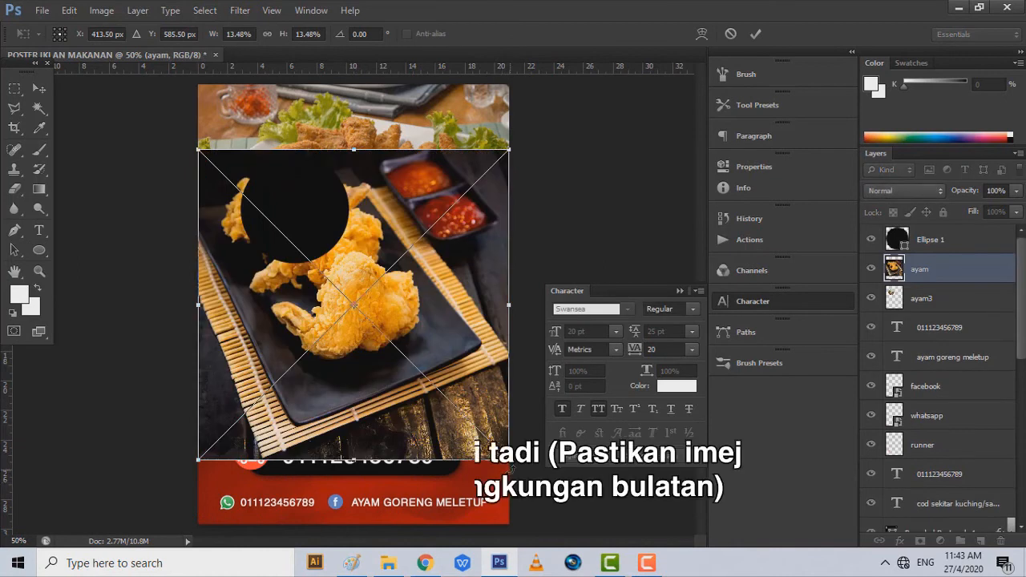
drag(510, 469, 355, 308)
drag(295, 293, 317, 288)
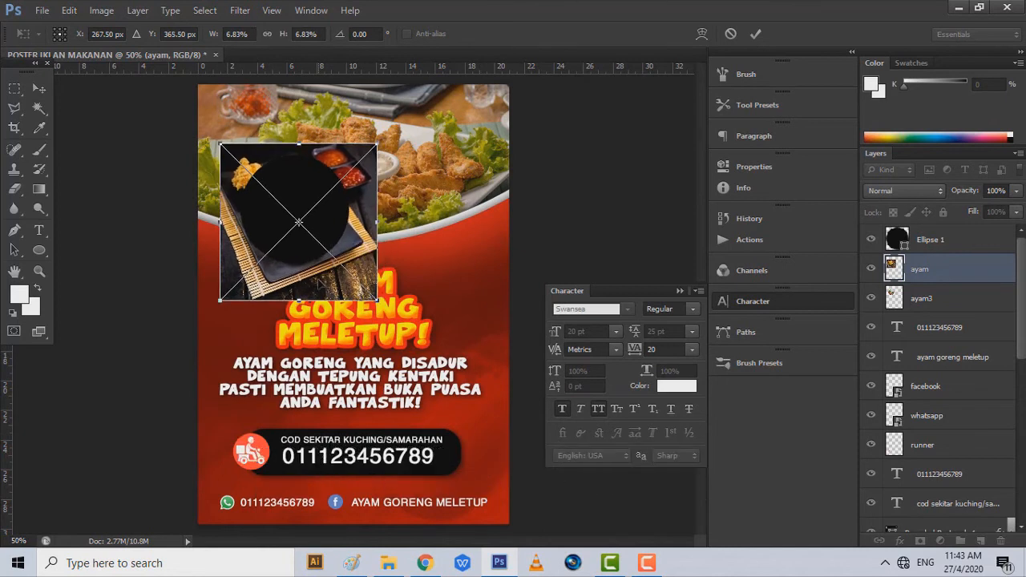
click(38, 90)
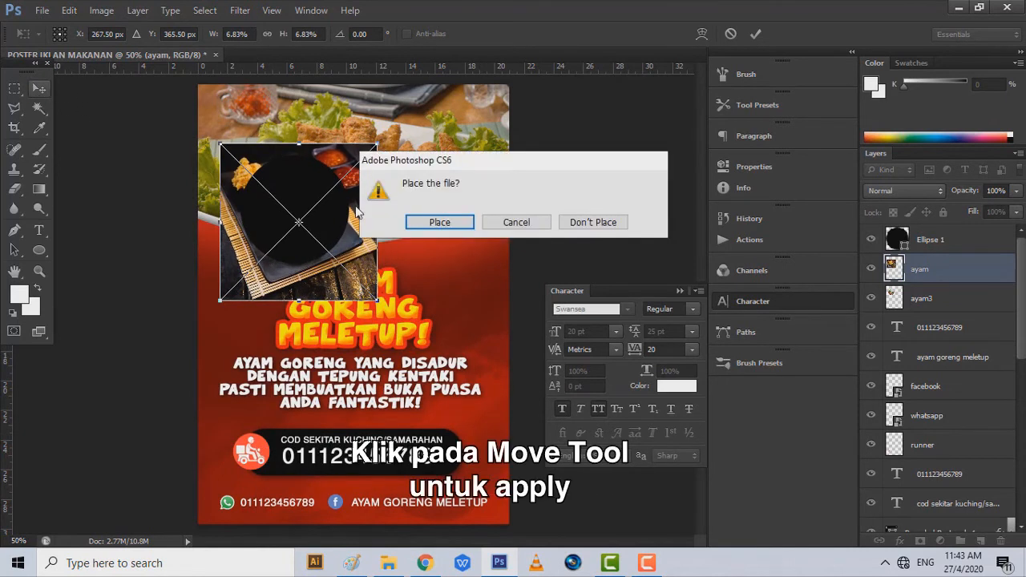
click(443, 223)
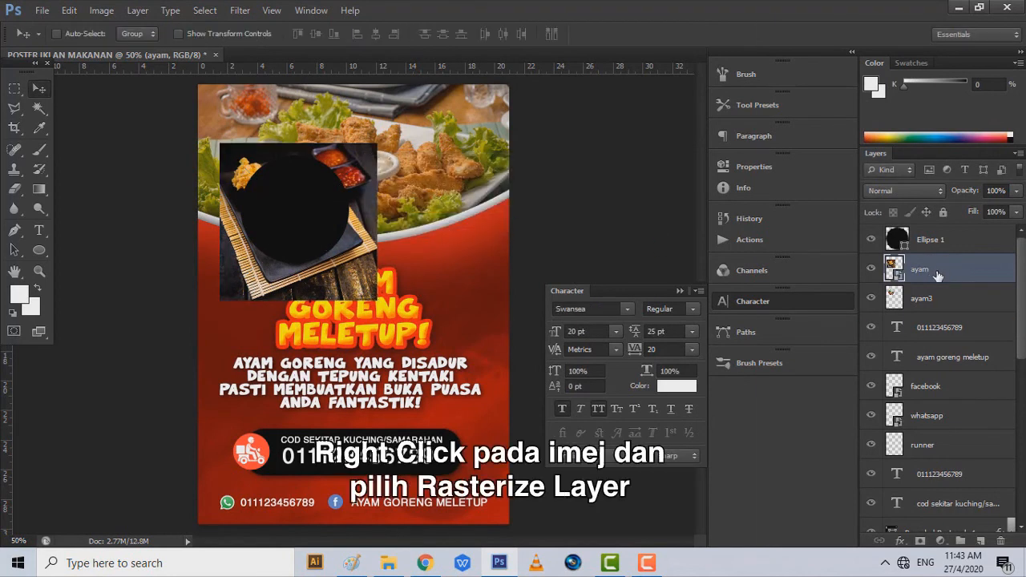
- Rasterize the ayam layer, trim it to the circle, and delete the Ellipse 1 layer
right_click(938, 275)
click(826, 181)
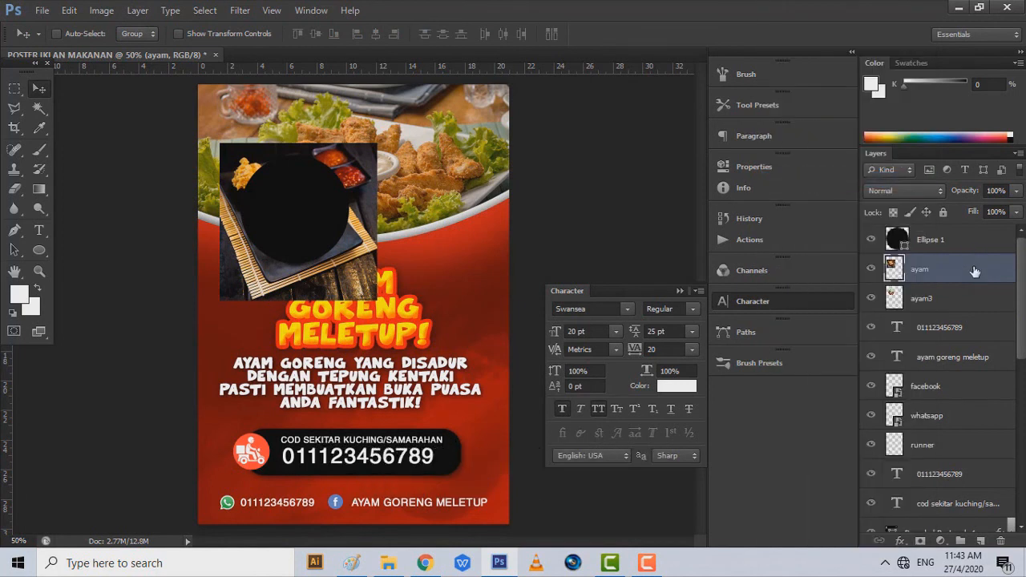
ctrl+click(900, 239)
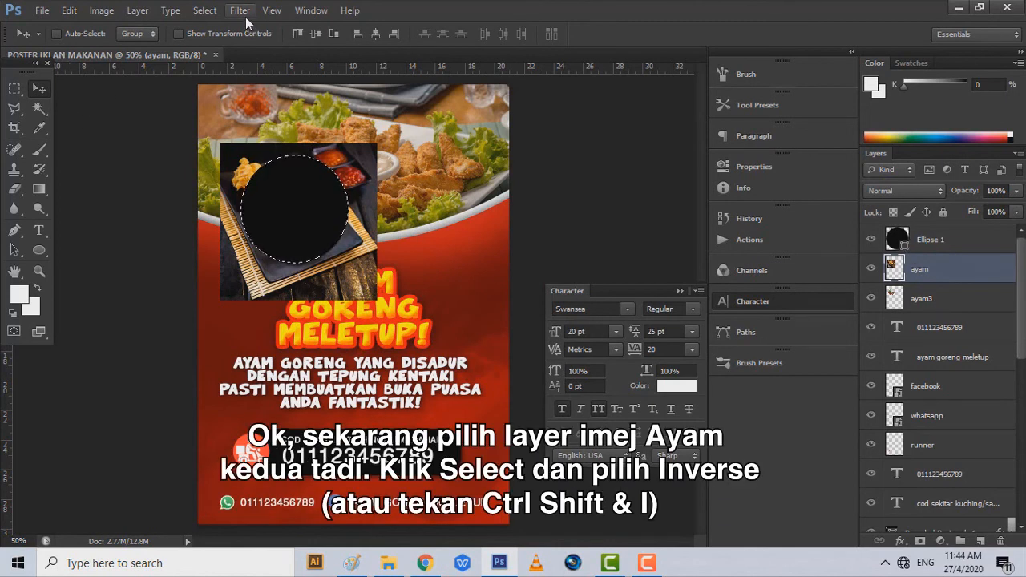
click(206, 11)
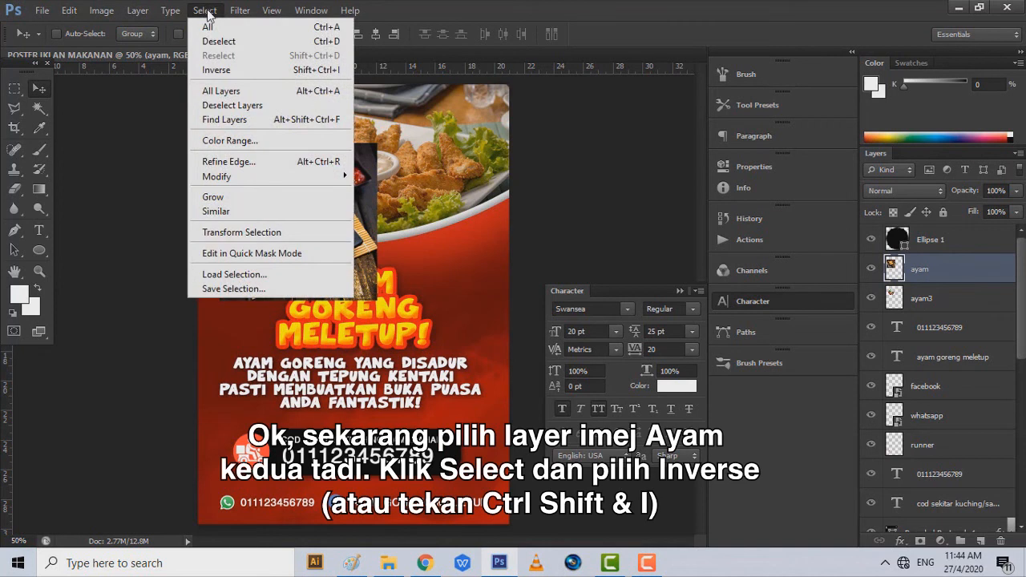
click(237, 70)
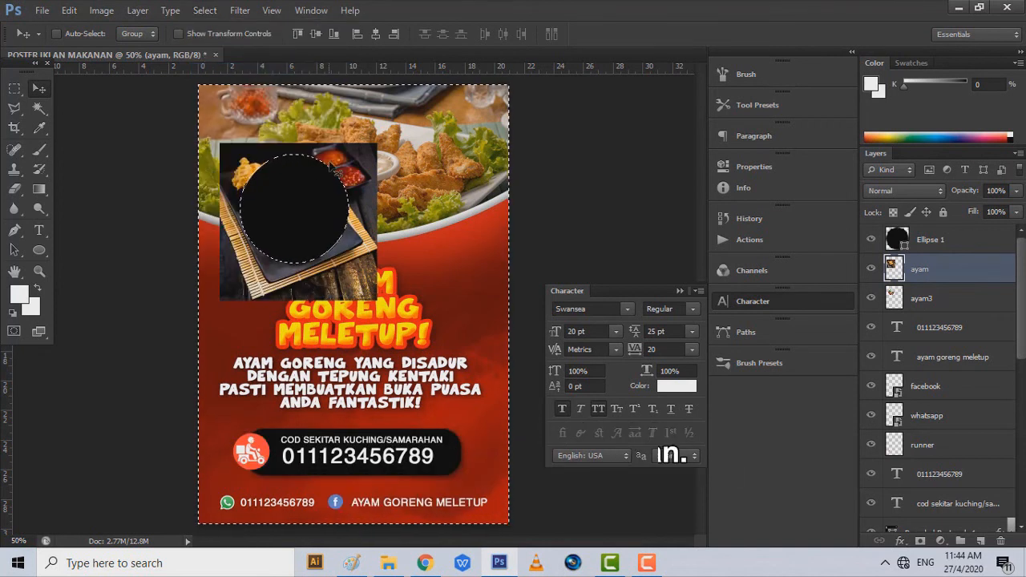
key(Delete)
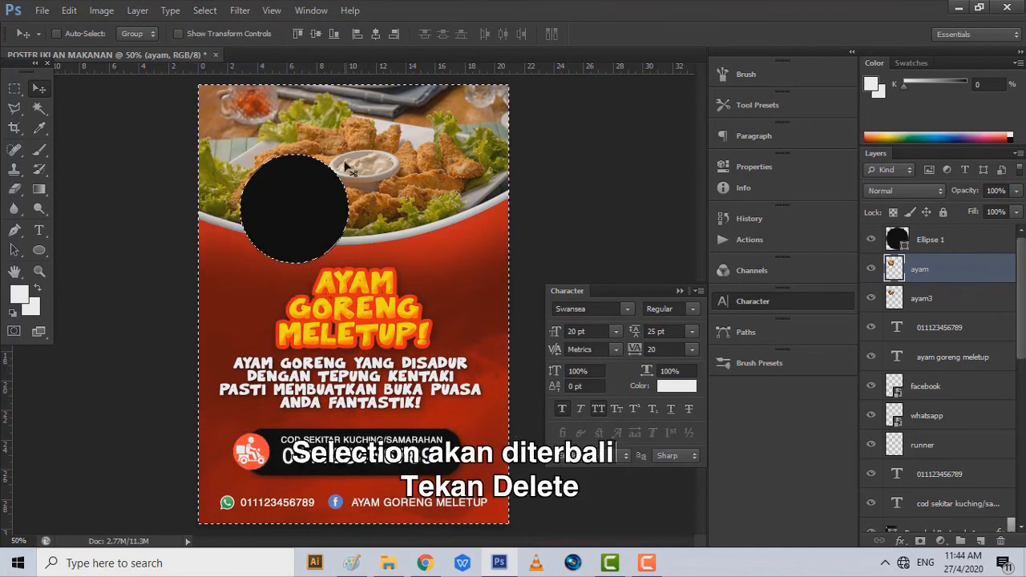
click(196, 12)
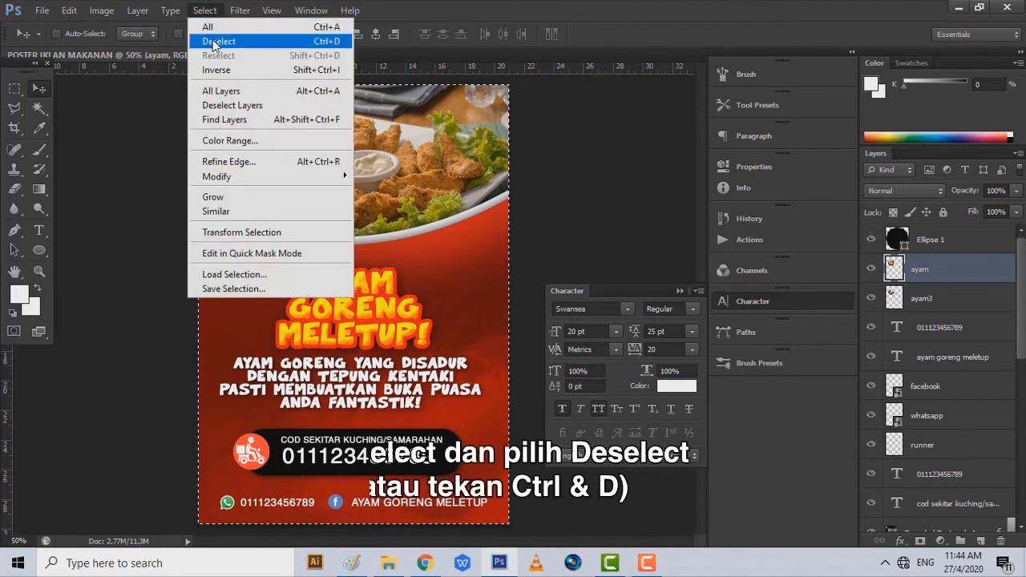
click(215, 42)
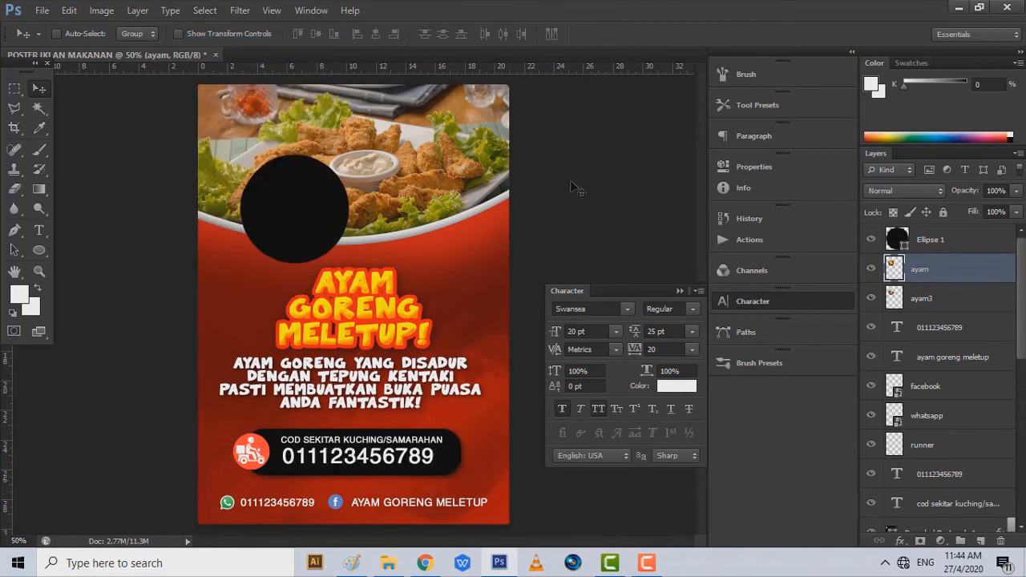
click(927, 251)
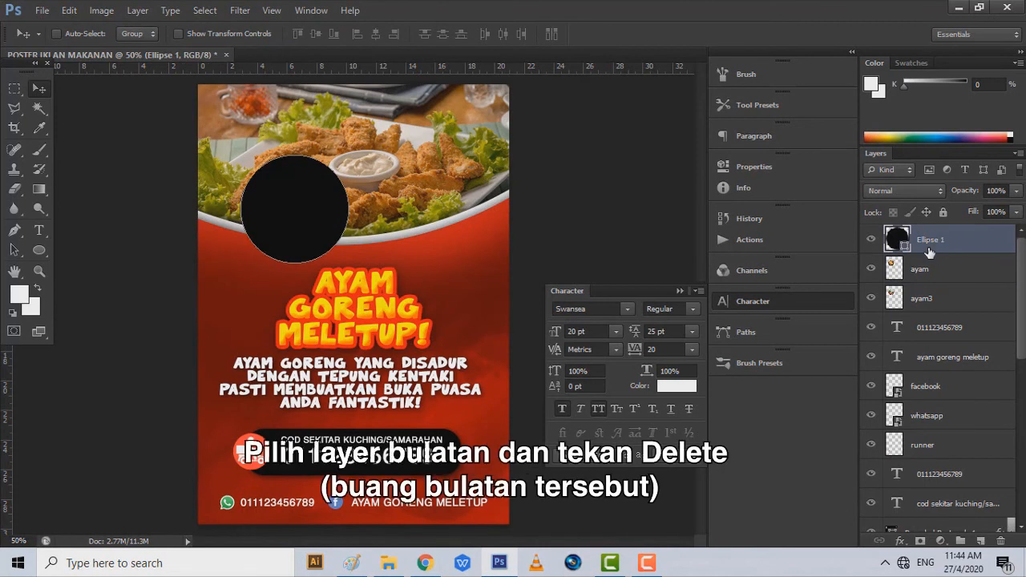
key(Delete)
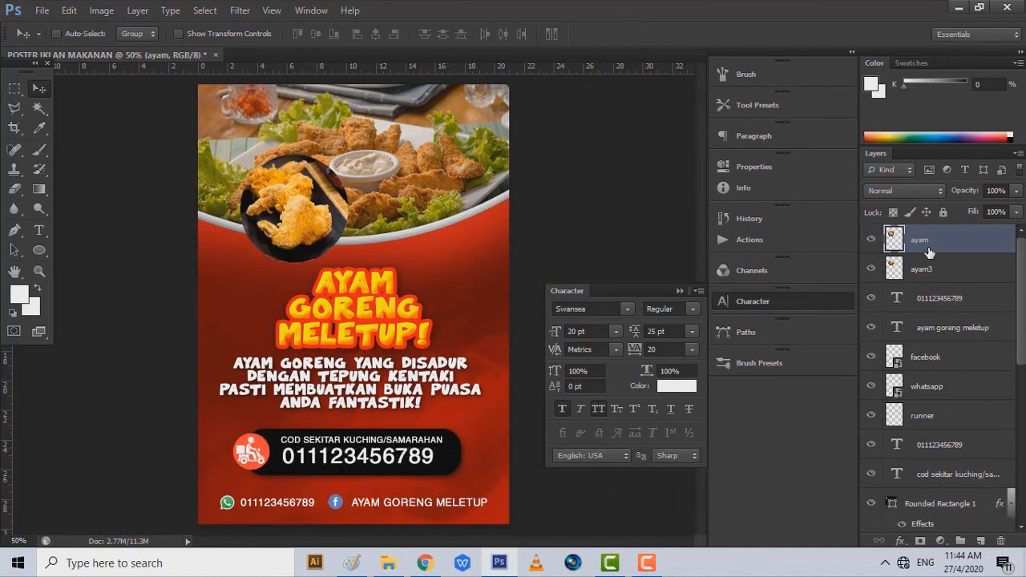
- Rename the two chicken photo layers to 'ayam 1' and 'ayam 2'
right_click(945, 247)
key(Escape)
double_click(919, 240)
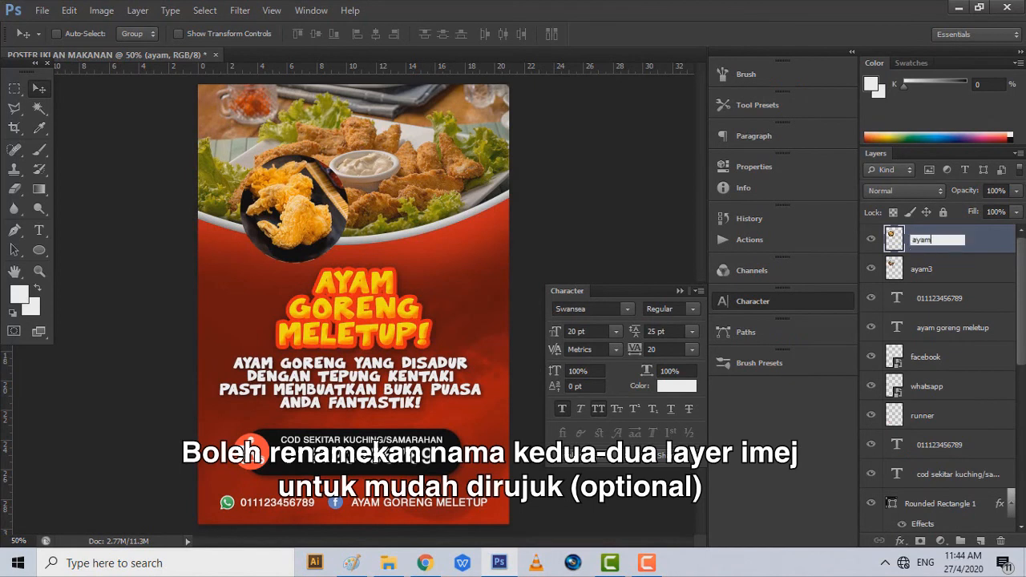
text(1)
key(Return)
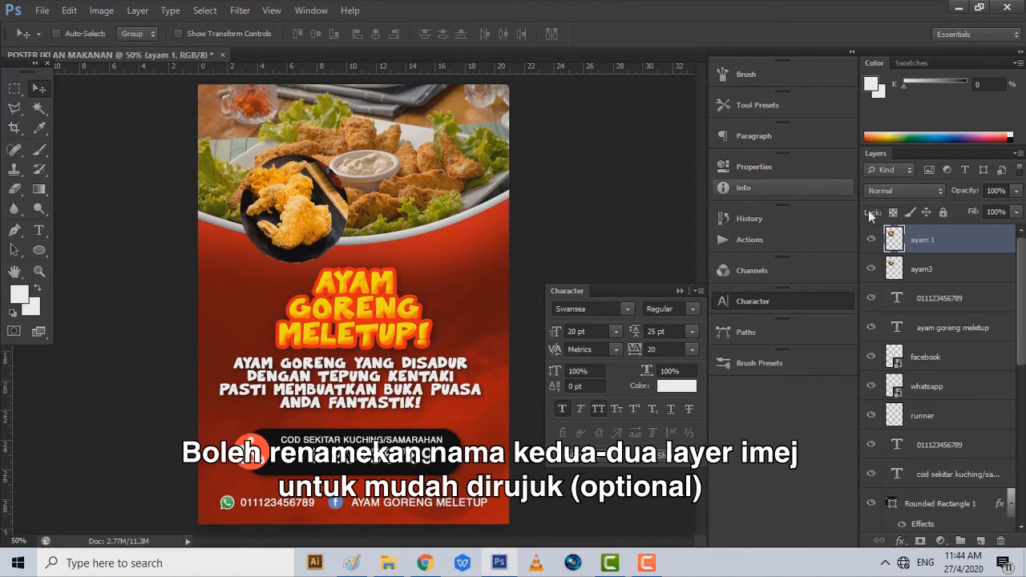
double_click(930, 271)
text(ayam 2)
key(Return)
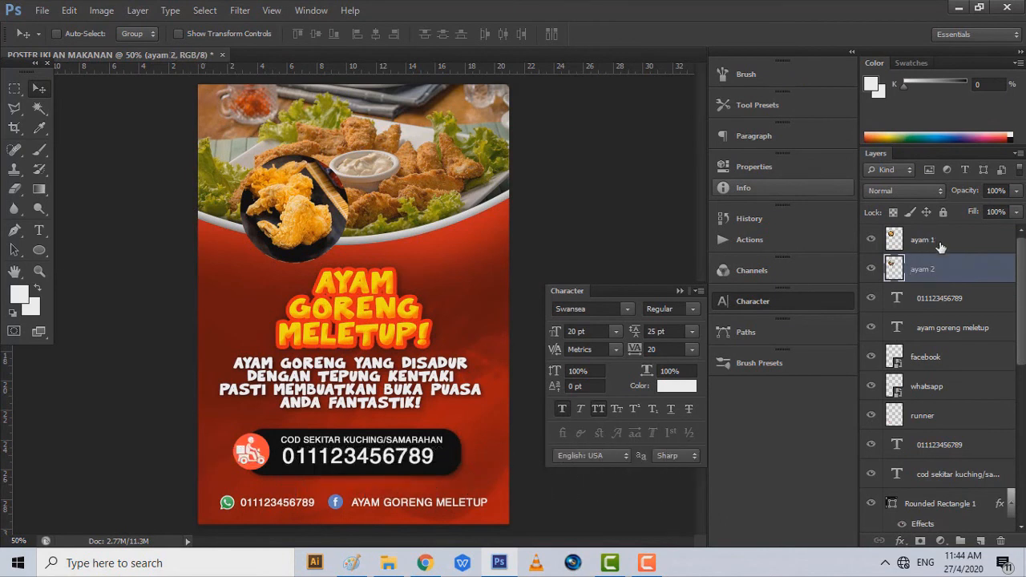
- Give the ayam 1 layer a white 9 px stroke and an enlarged, softened drop shadow
click(941, 246)
right_click(943, 247)
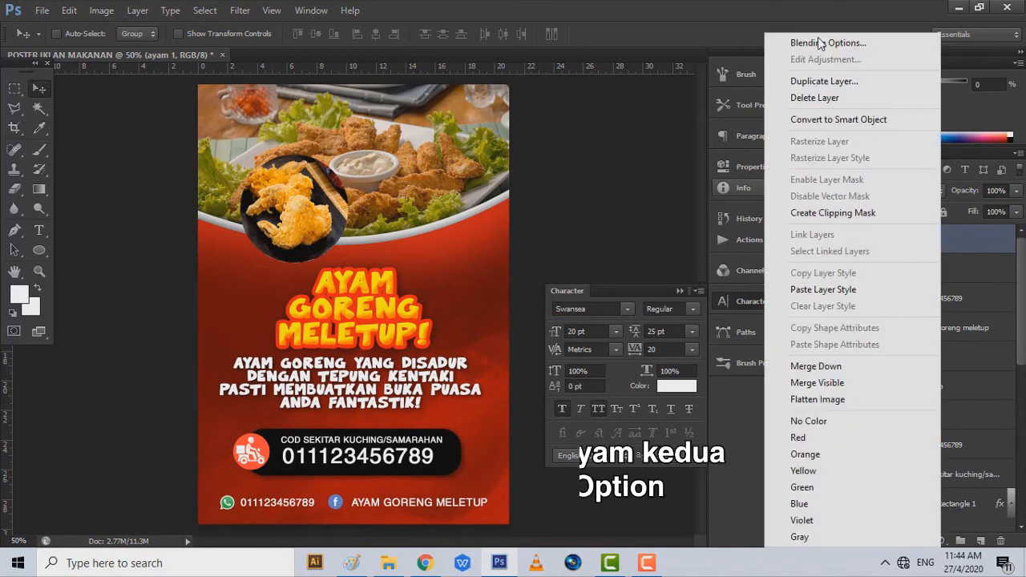
click(821, 42)
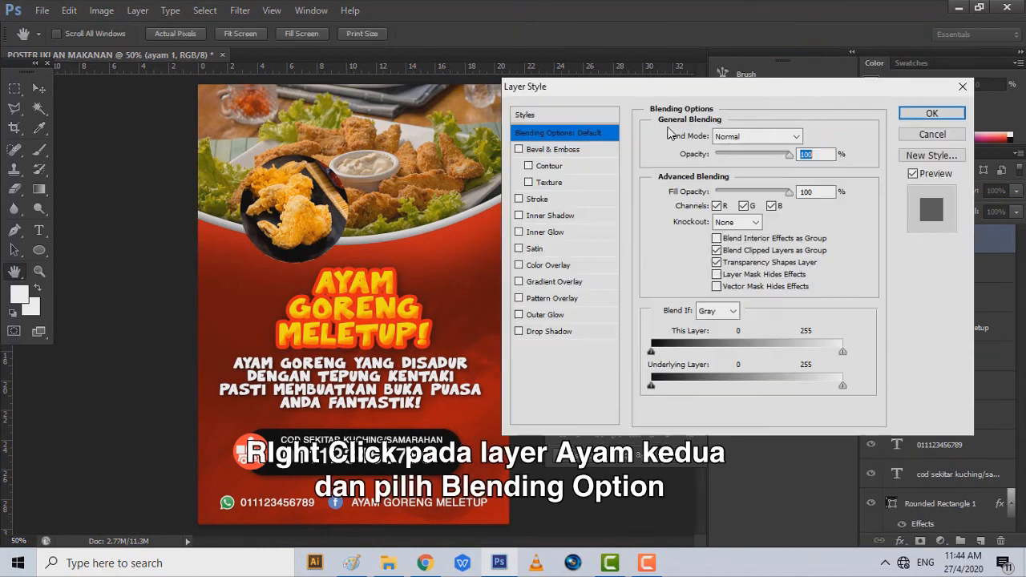
click(538, 200)
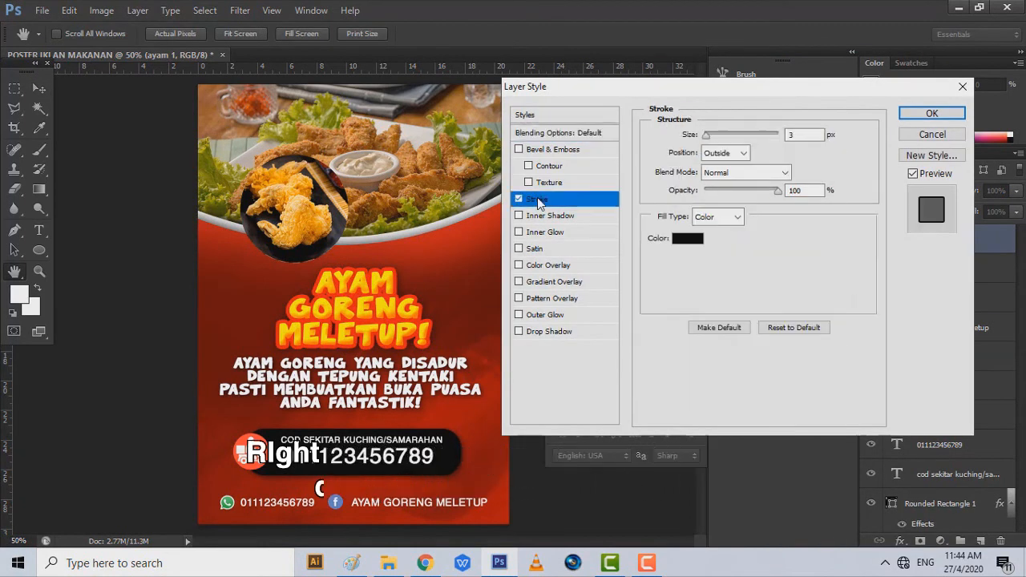
click(794, 137)
key(Up)
key(Up)
key(Up)
key(Up)
key(Up)
key(Up)
key(Up)
key(Up)
key(Up)
key(Up)
key(Up)
key(Up)
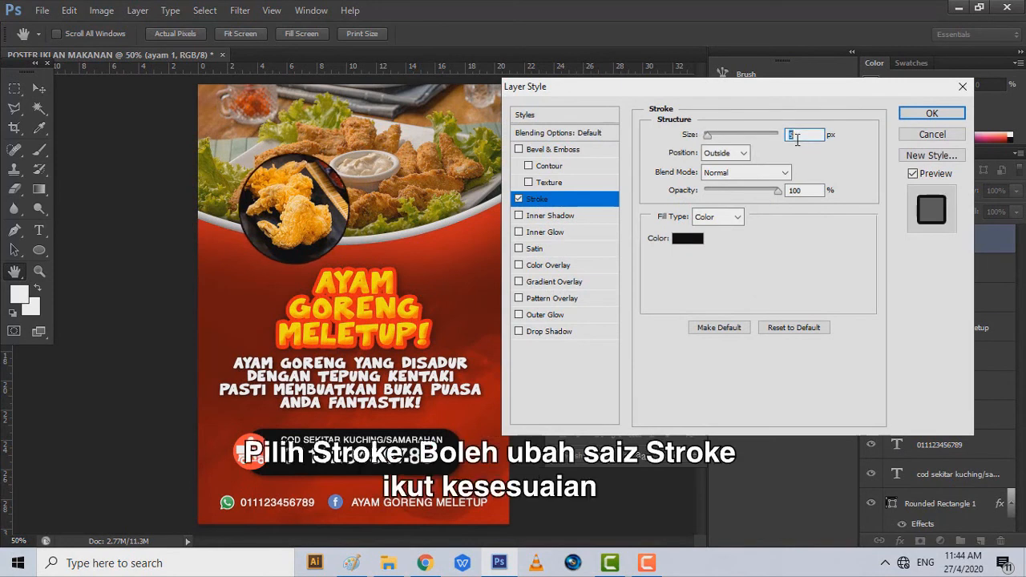
key(Down)
key(Down)
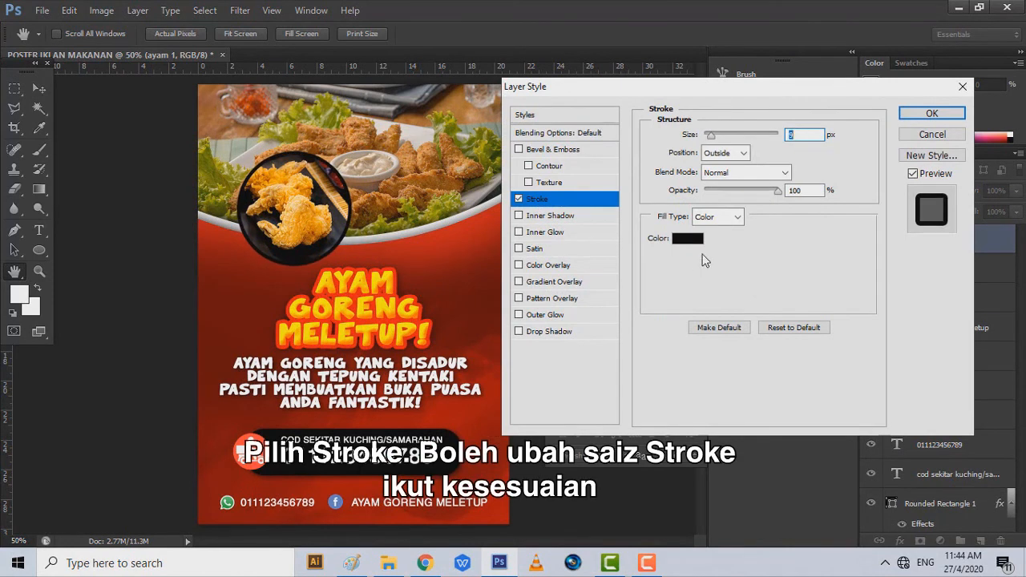
click(702, 245)
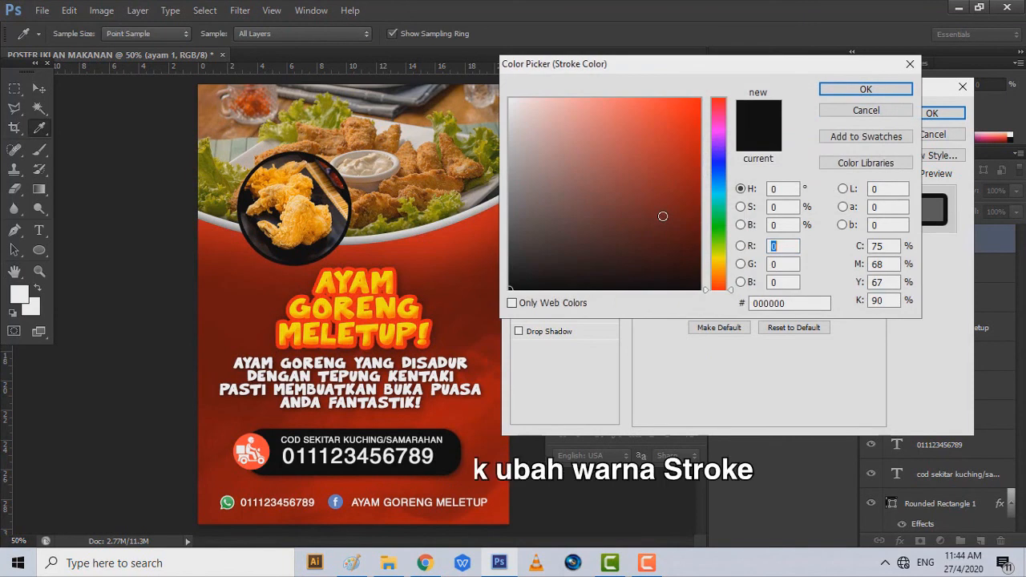
drag(662, 216, 462, 22)
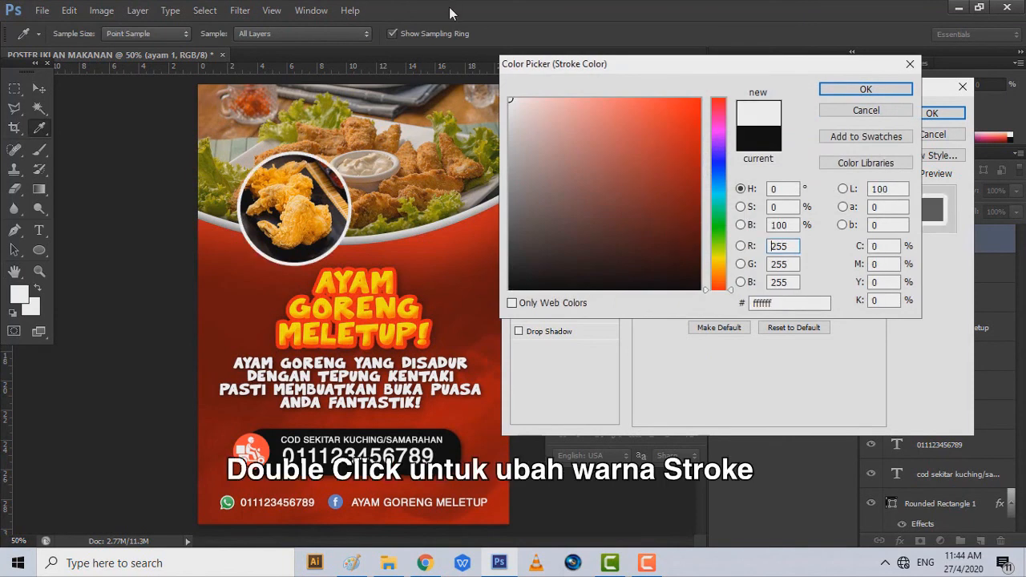
click(867, 92)
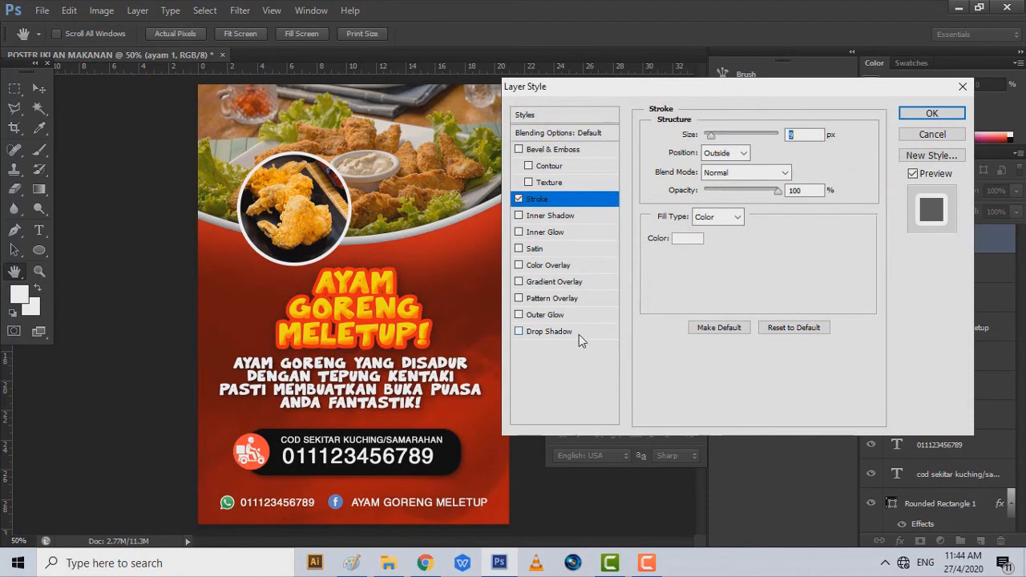
click(579, 335)
drag(714, 237, 726, 235)
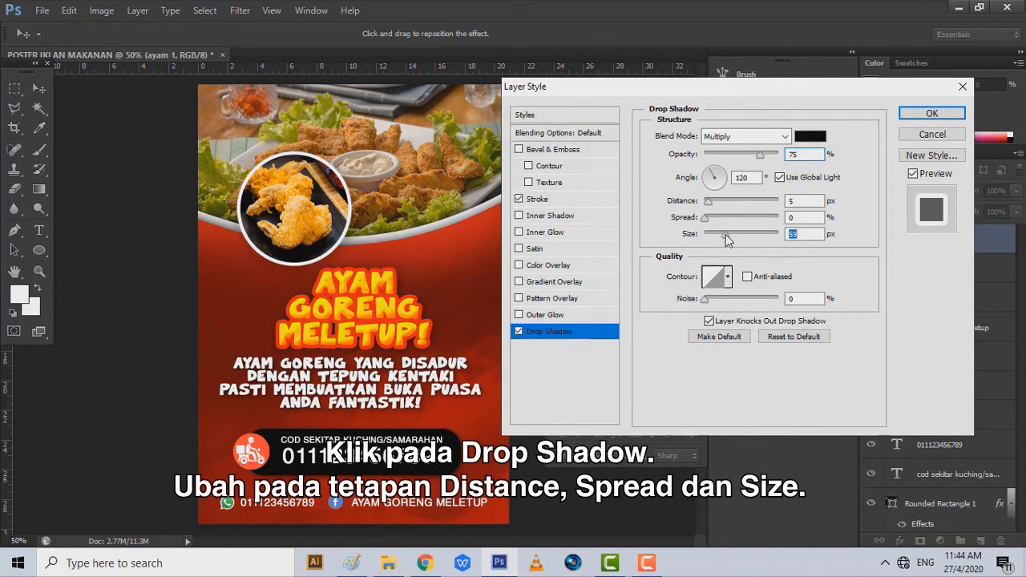
click(933, 113)
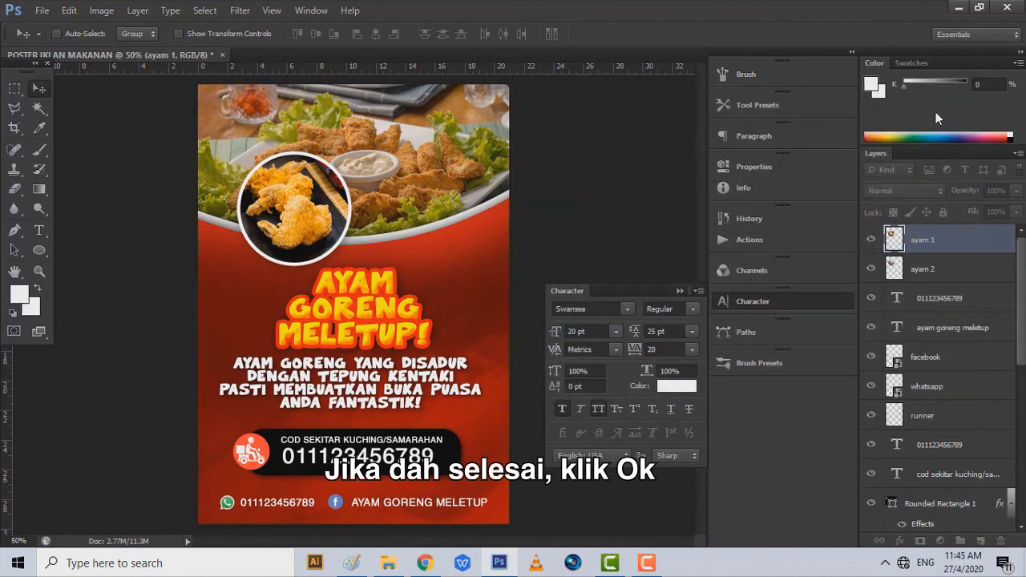
- Copy ayam 1's stroke and drop shadow layer style onto ayam 2
right_click(973, 243)
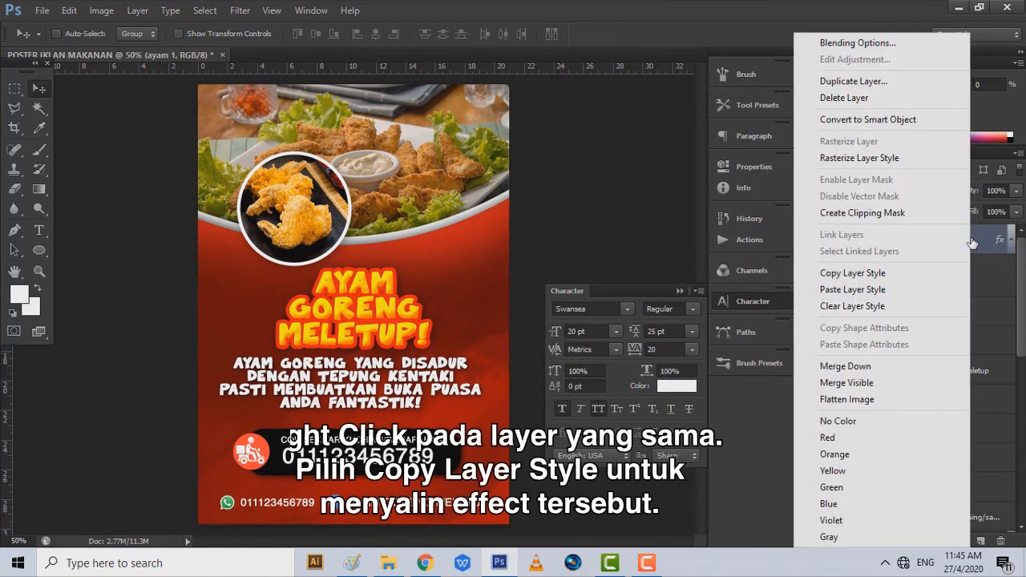
click(916, 275)
click(939, 313)
right_click(938, 313)
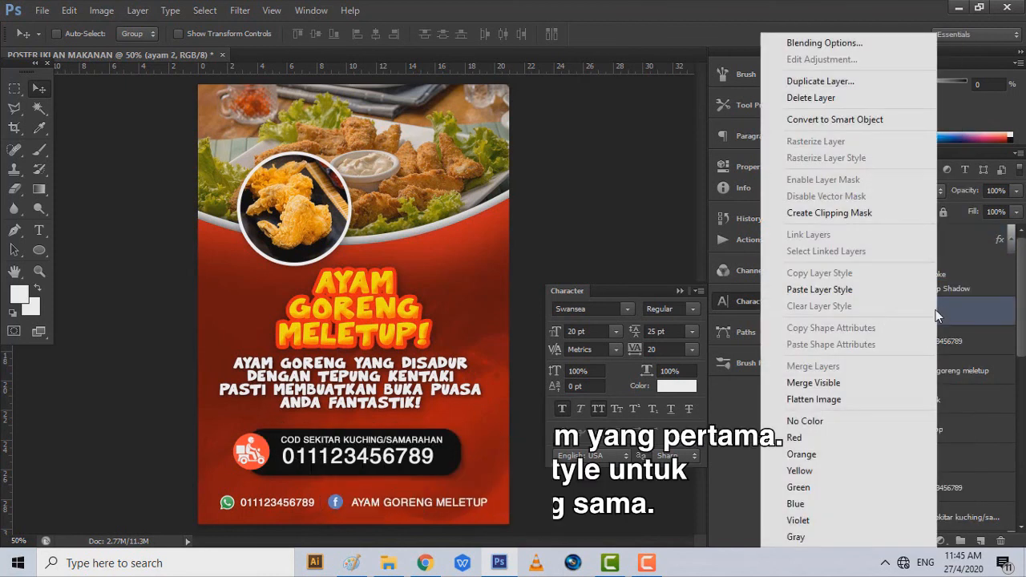
click(818, 292)
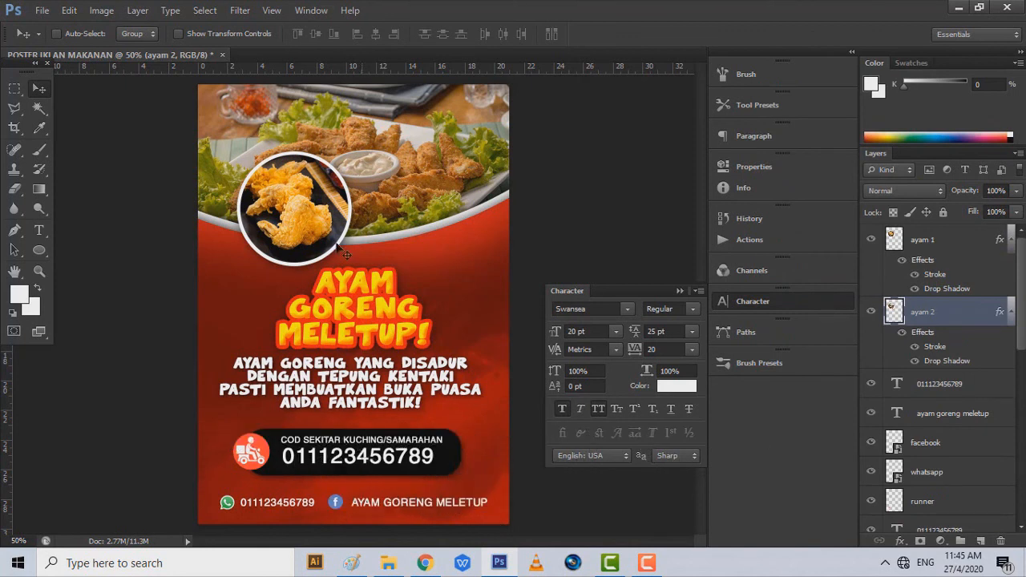
- Move the ayam 2 circle to the right and the ayam 1 circle left and slightly down
drag(285, 225, 433, 240)
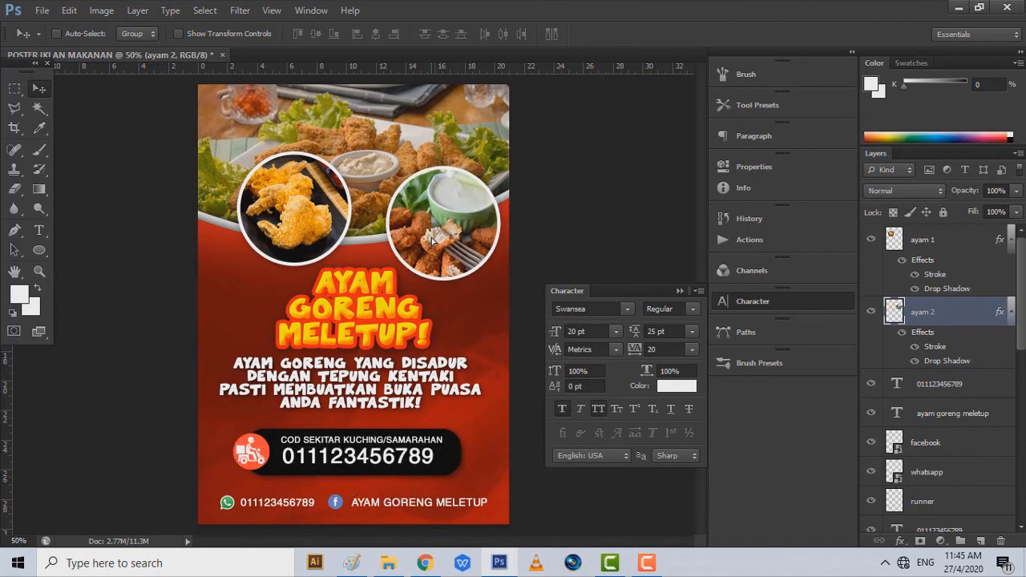
click(965, 239)
drag(369, 209, 345, 225)
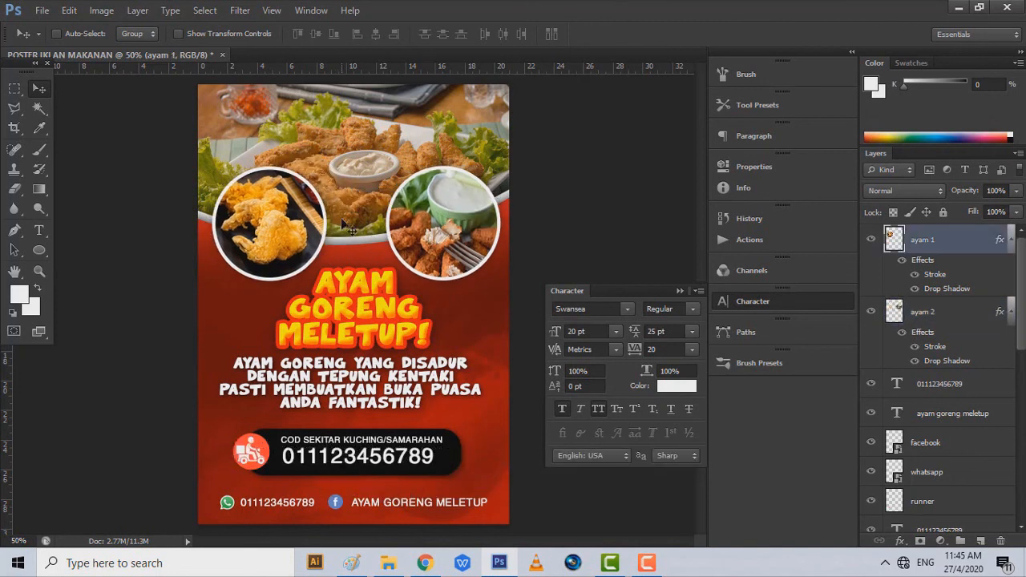
- Draw a tall black rounded rectangle and push it into the top-left corner, off the top edge
right_click(40, 251)
click(123, 263)
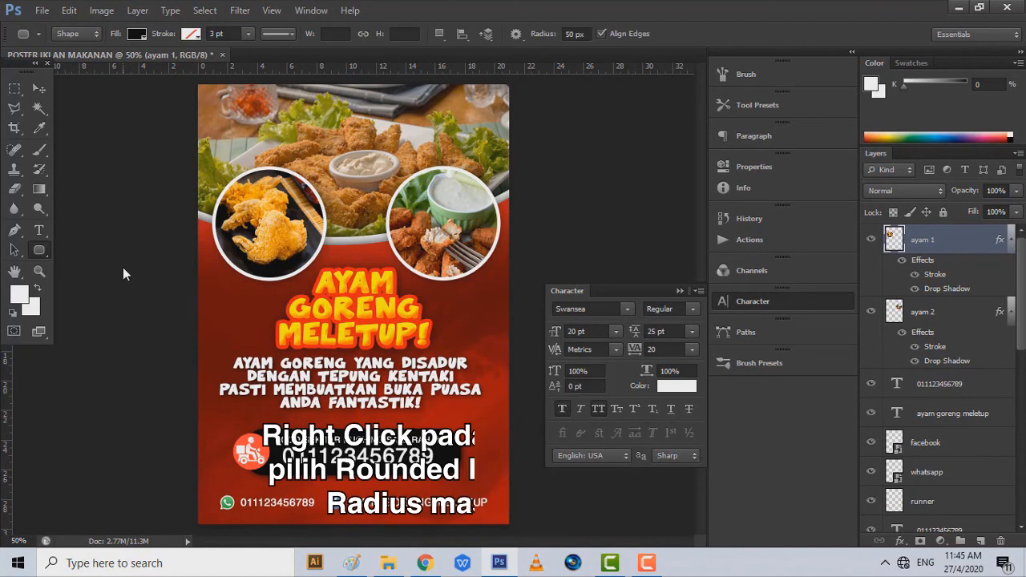
drag(226, 116, 281, 197)
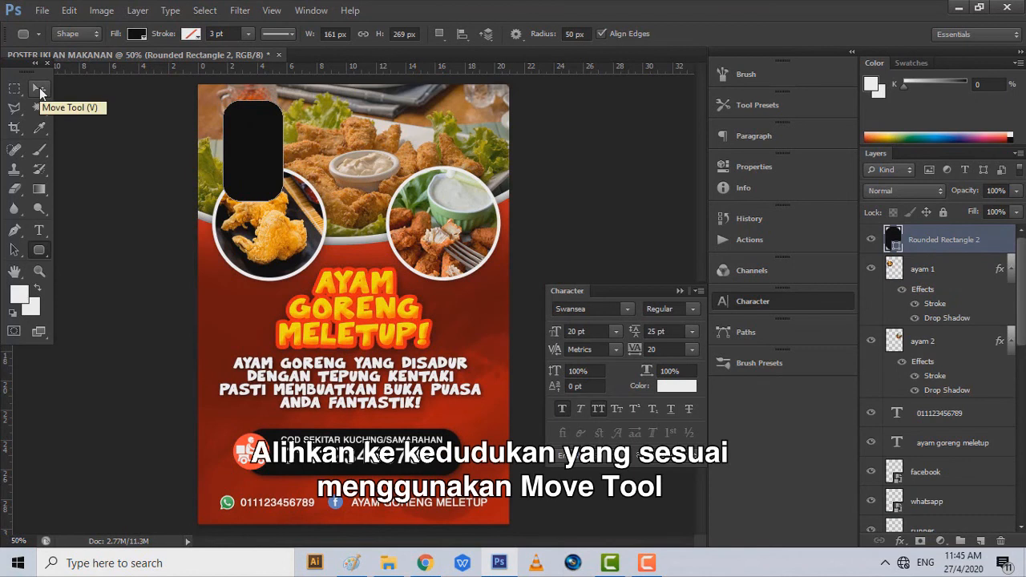
click(40, 88)
drag(291, 206, 279, 141)
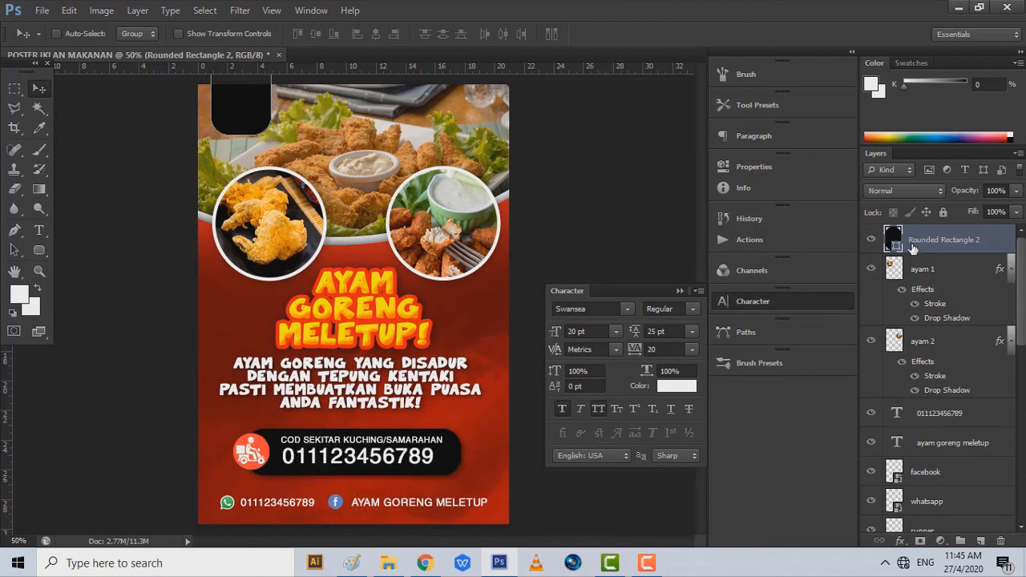
- Change the rounded rectangle's fill to near-white
double_click(895, 239)
drag(597, 188, 475, 70)
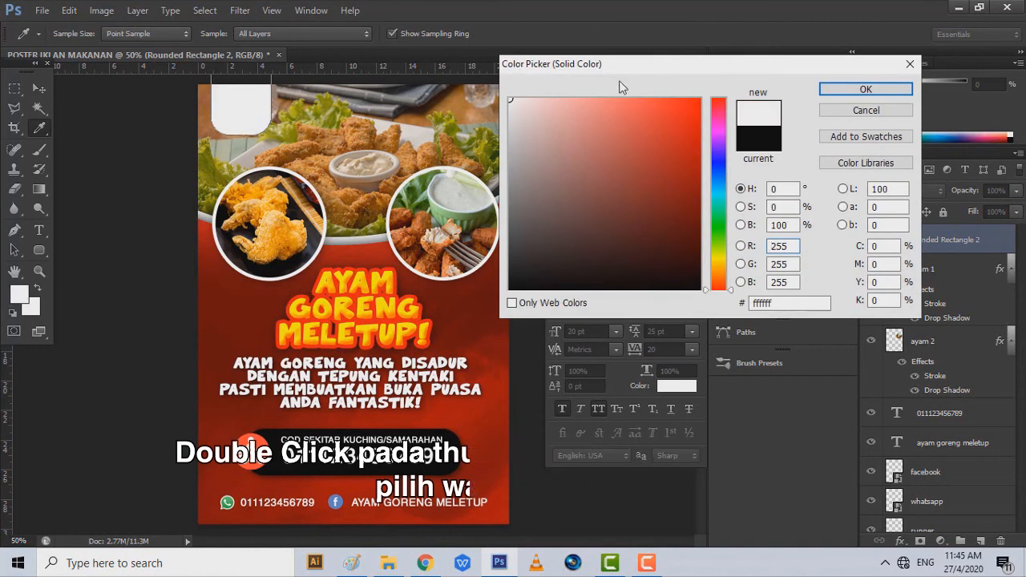
click(864, 91)
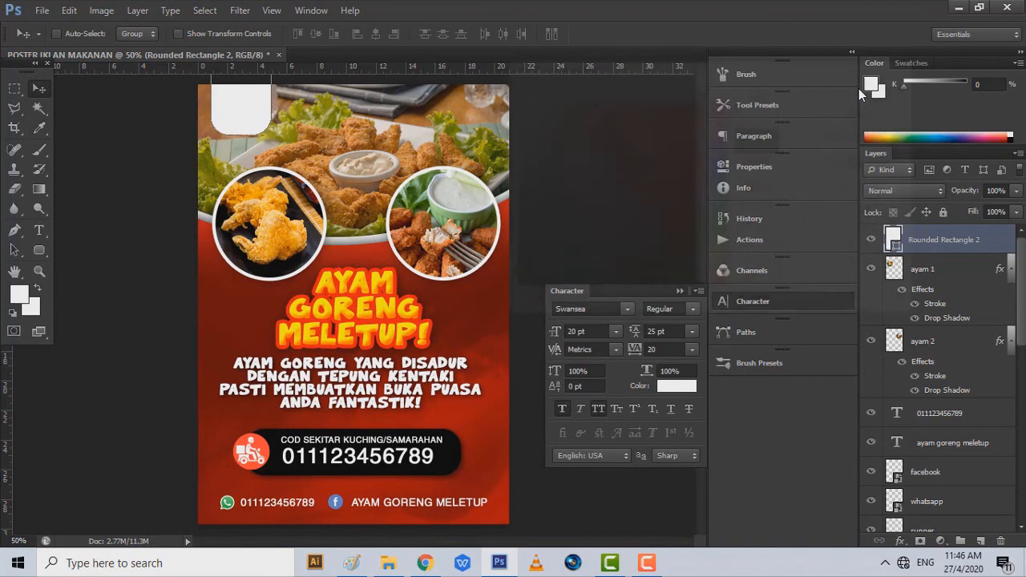
- Add a 21 px drop shadow to the rounded rectangle layer
right_click(968, 239)
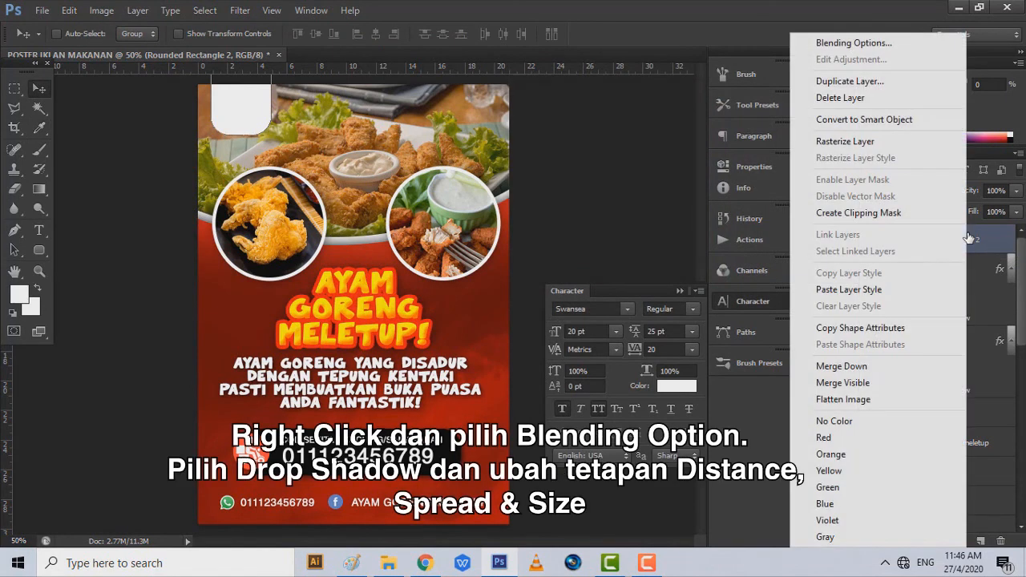
click(860, 42)
click(574, 331)
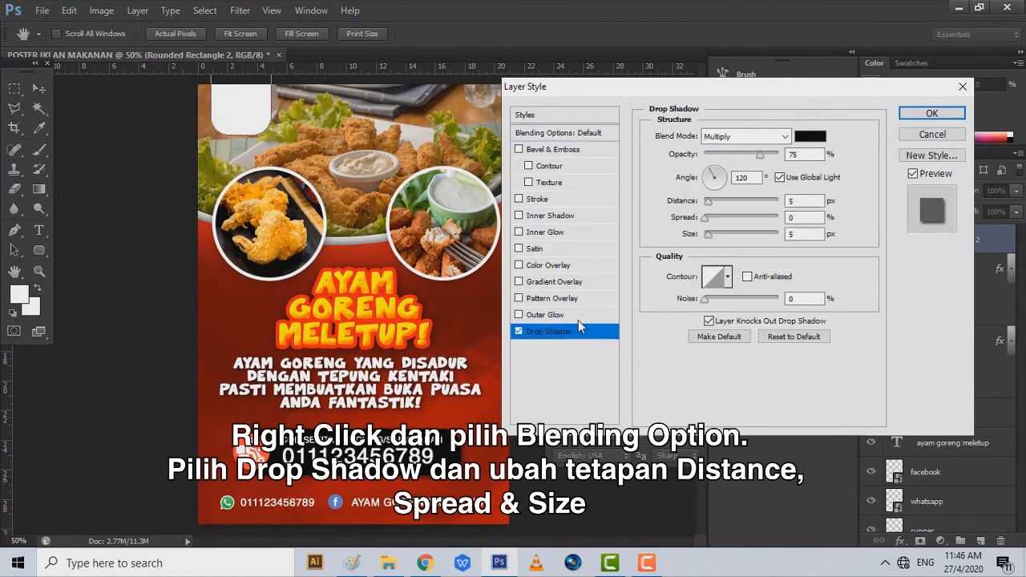
drag(710, 233, 714, 234)
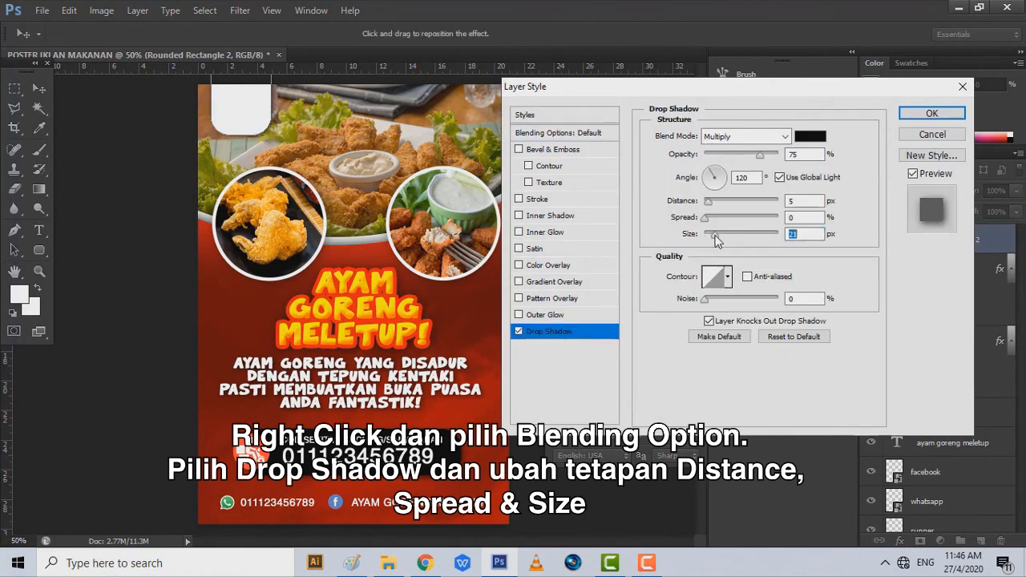
click(922, 115)
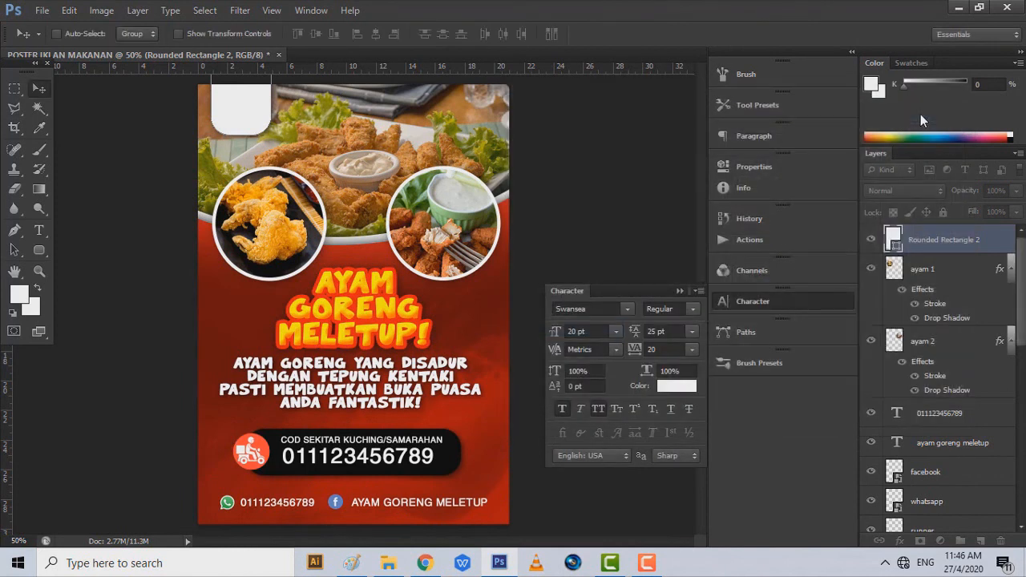
click(389, 563)
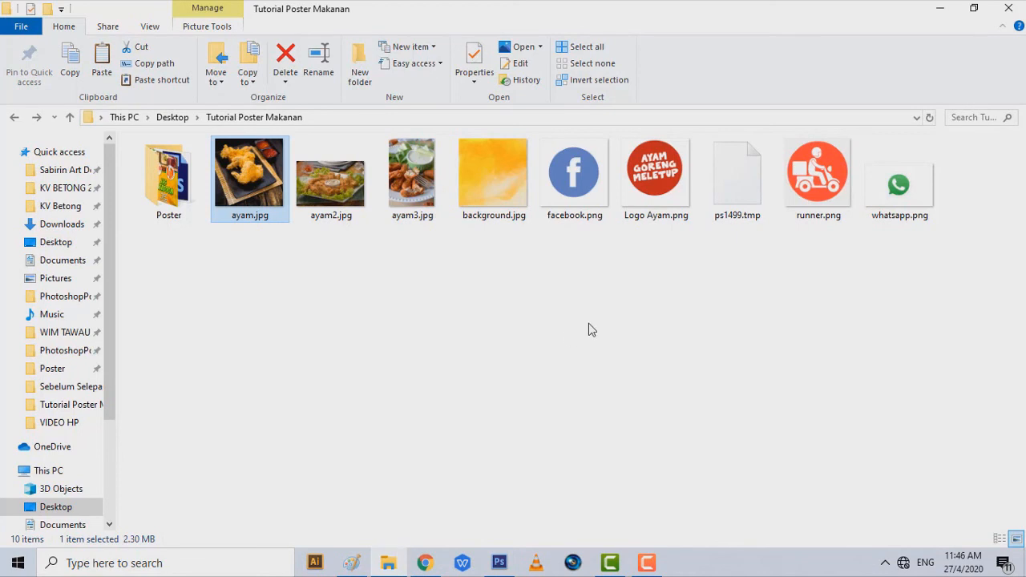
- Place Logo Ayam.png on the white top-left tab, scaled down to about 29.81%
click(588, 328)
drag(656, 173, 481, 513)
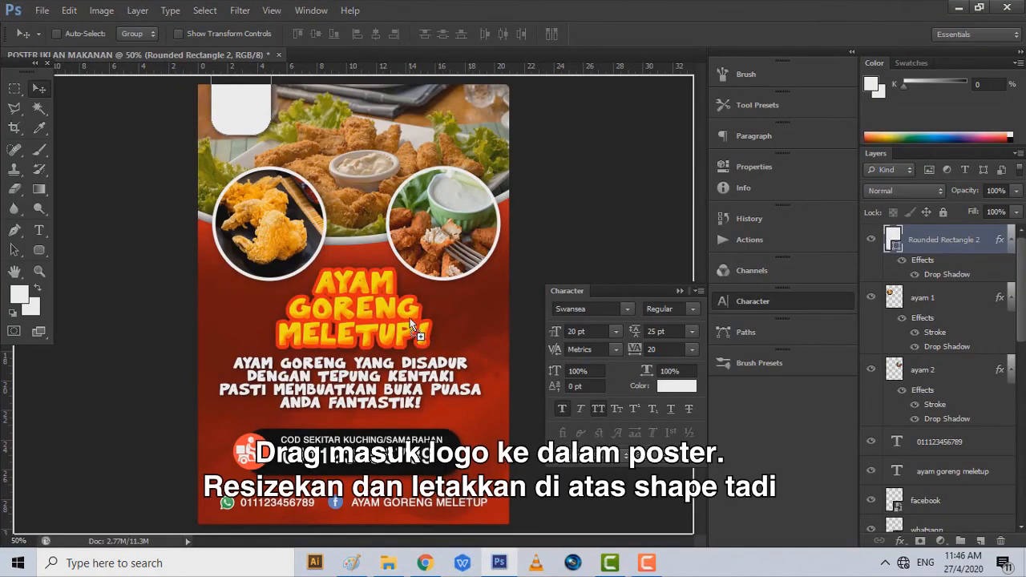
drag(363, 166, 362, 165)
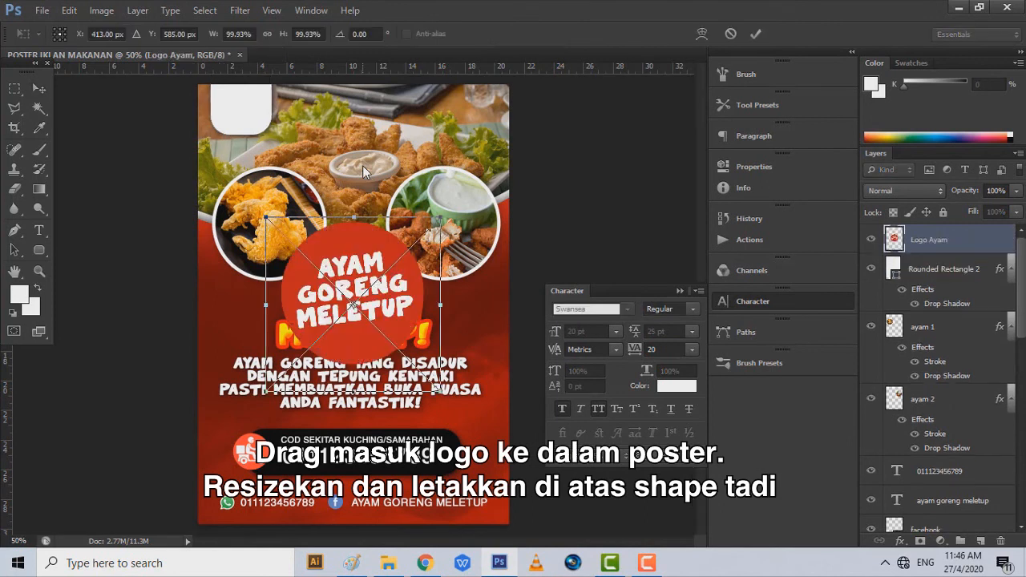
drag(423, 323, 359, 218)
drag(374, 269, 258, 116)
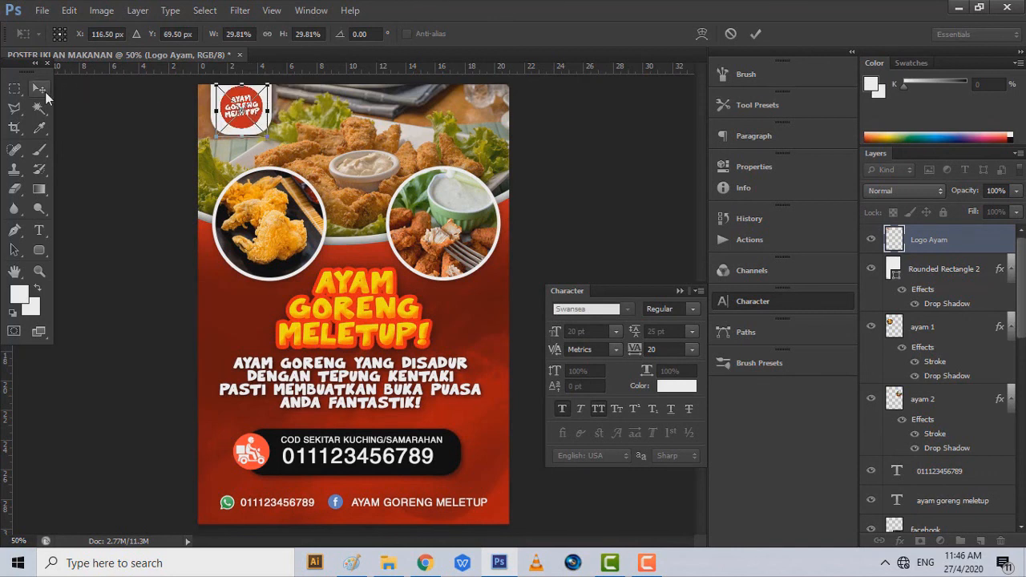
click(45, 94)
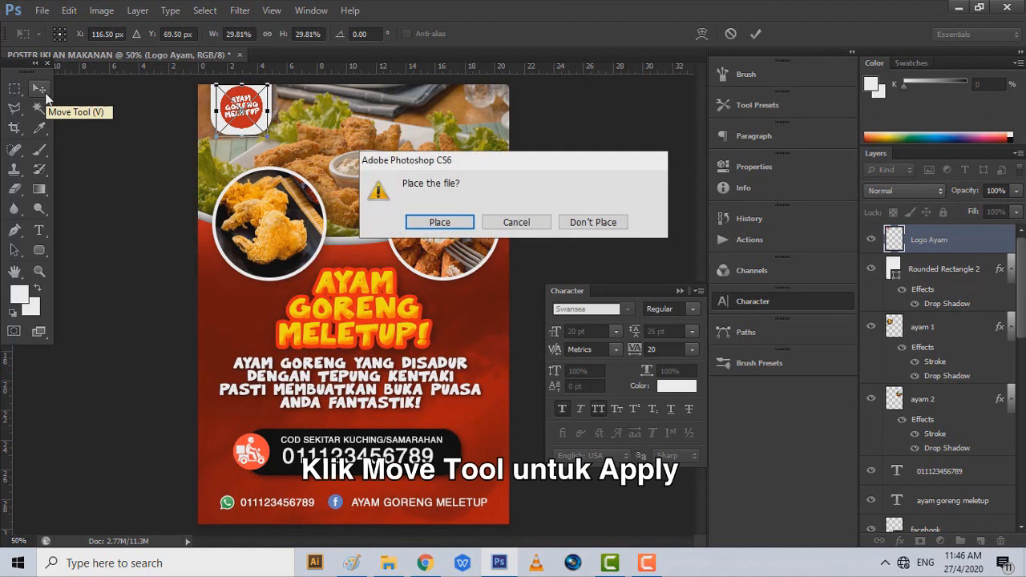
click(450, 231)
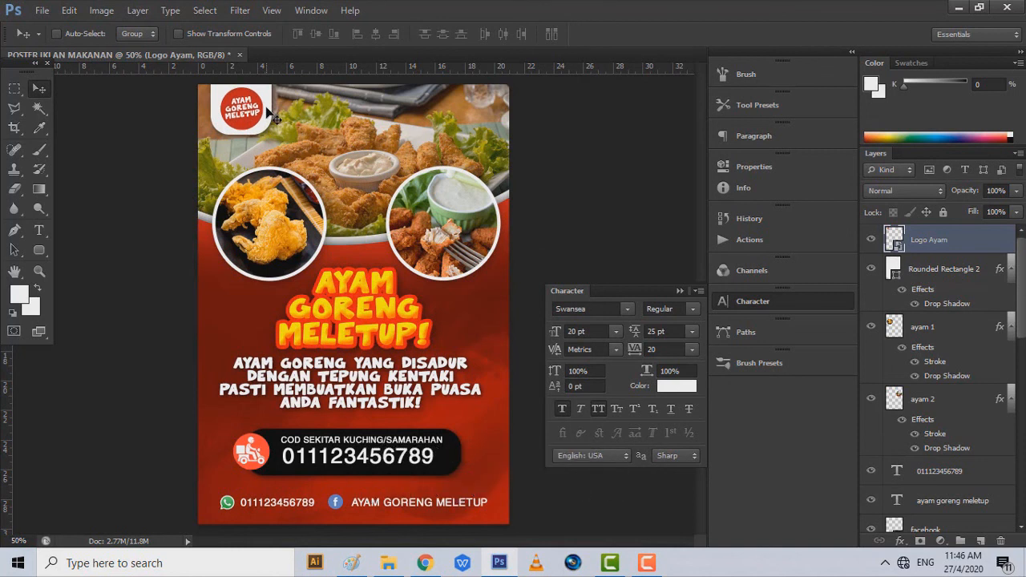
- Save the poster as POSTER IKLAN MAKANAN.psd in Photoshop format
click(41, 10)
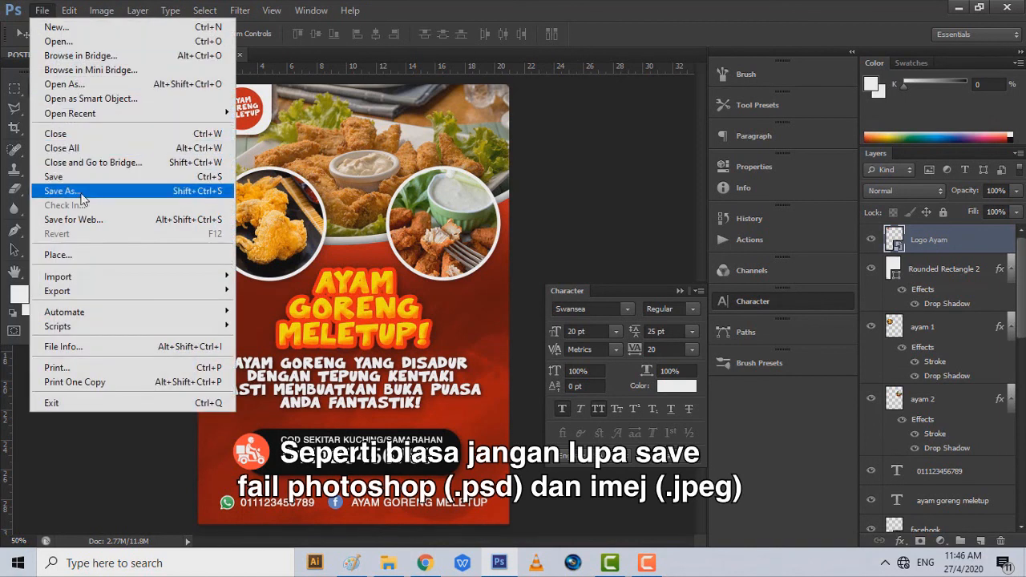
click(84, 196)
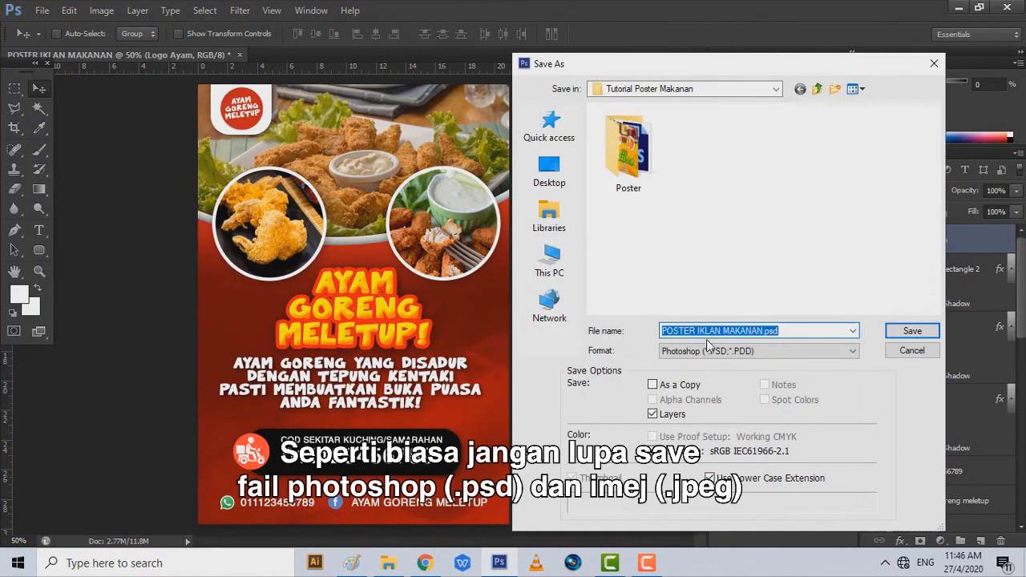
click(728, 356)
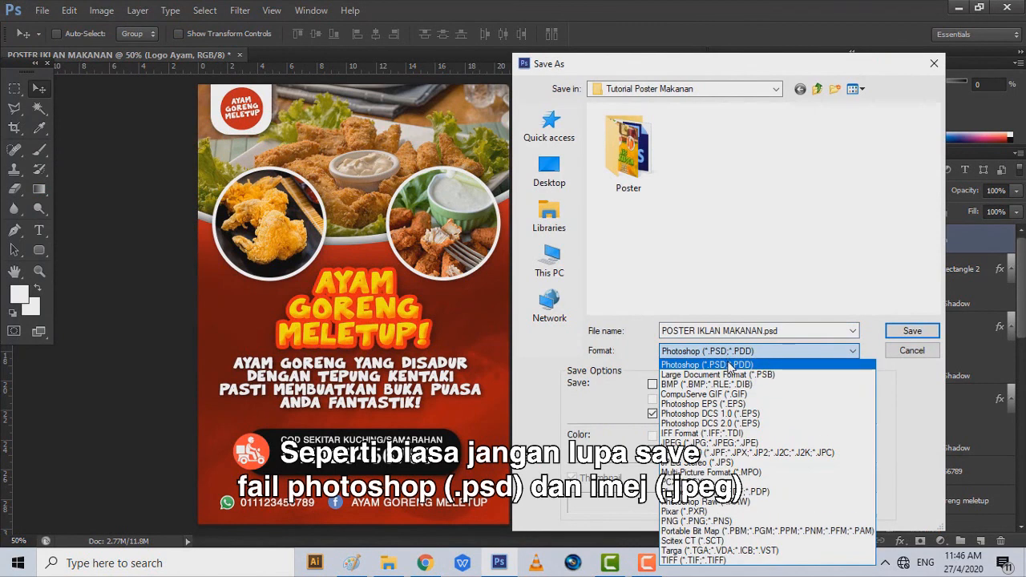
click(732, 364)
click(913, 330)
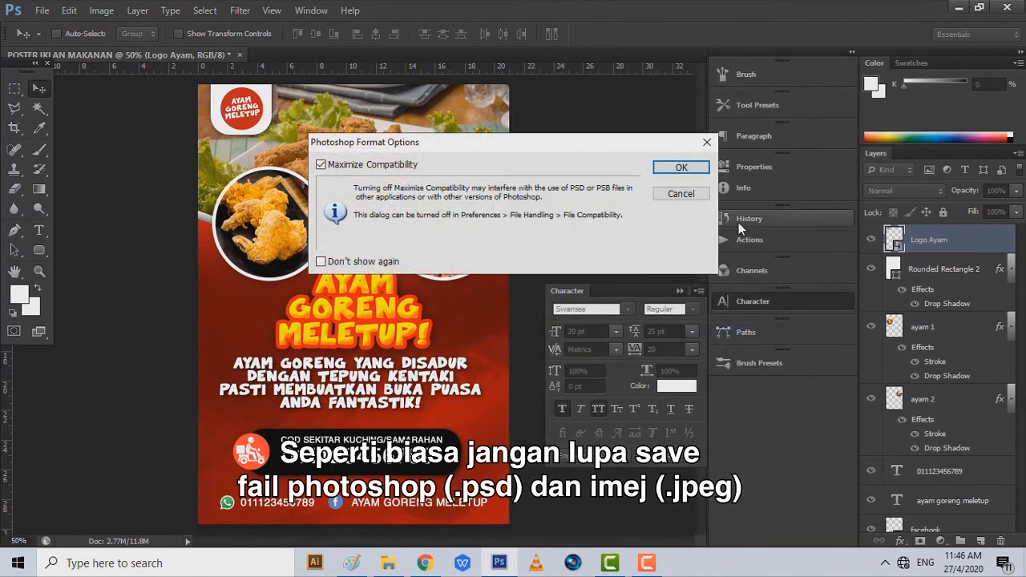
click(688, 169)
- Save another copy of the poster as a JPEG, POSTER IKLAN MAKANAN.jpg
click(48, 10)
click(85, 193)
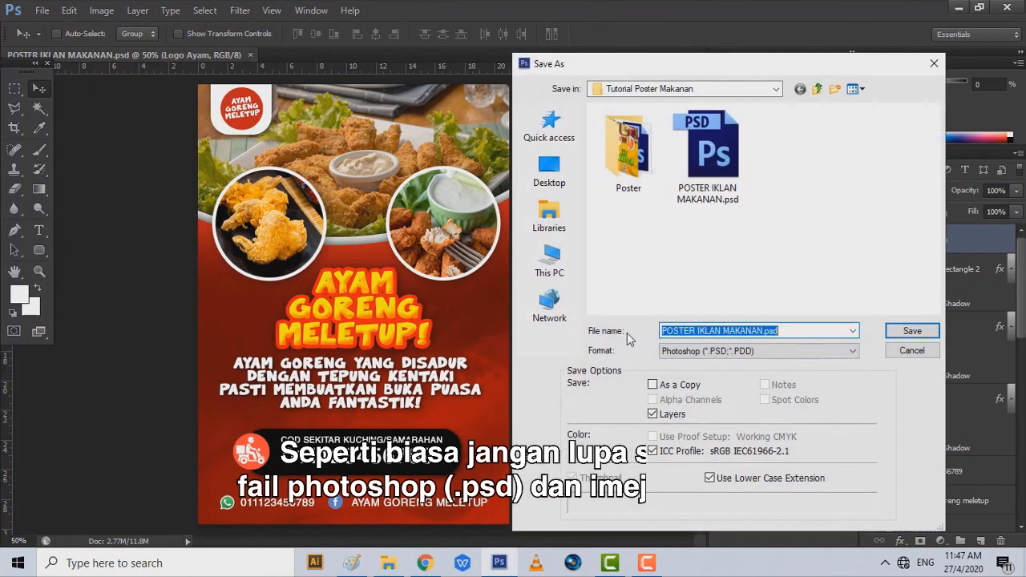
click(754, 350)
click(750, 444)
click(899, 336)
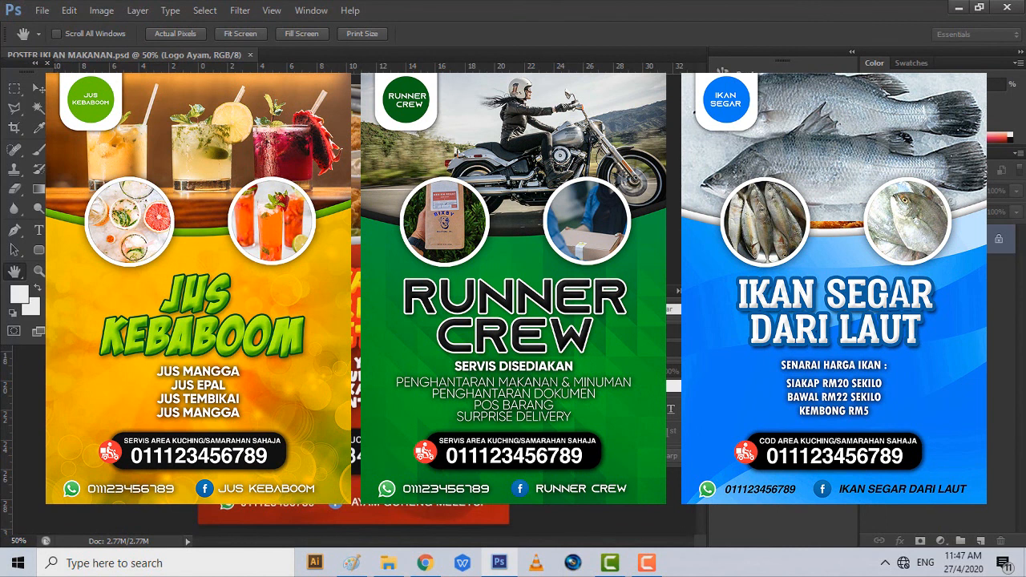
- Accept the JPEG options, then open POSTER IKLAN MAKANAN.jpg in Photos from the tutorial folder
key(Return)
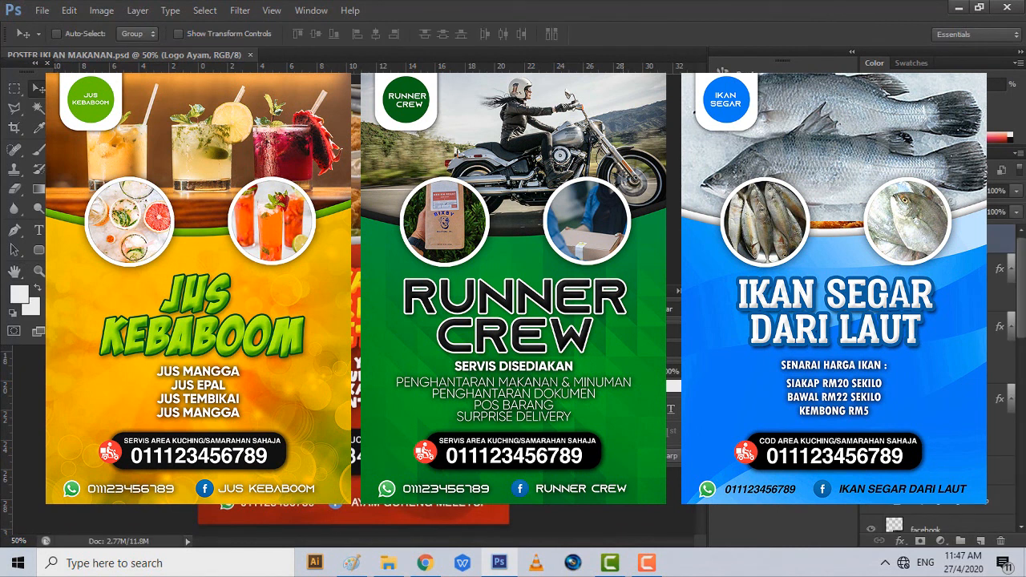
click(393, 560)
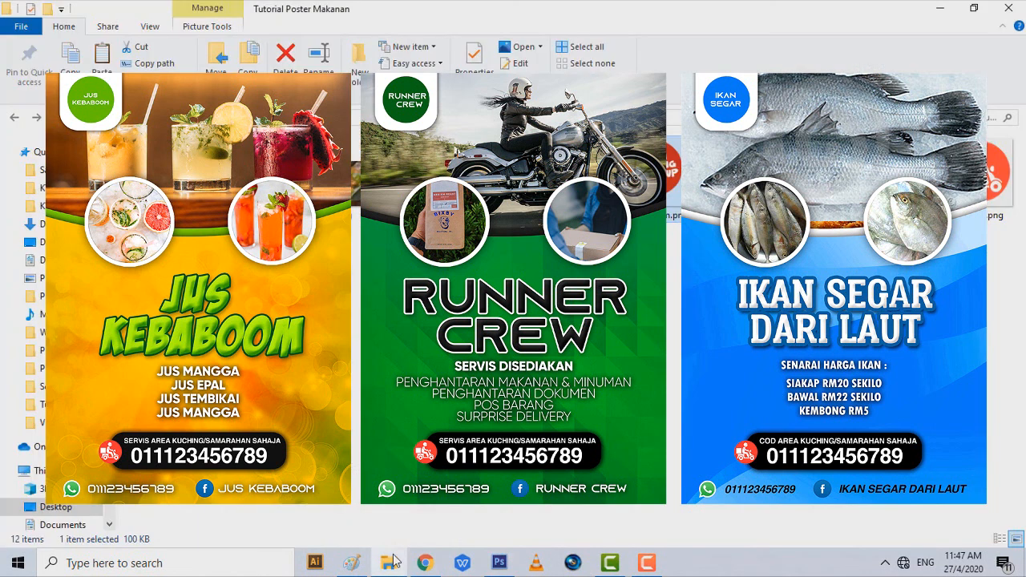
key(Return)
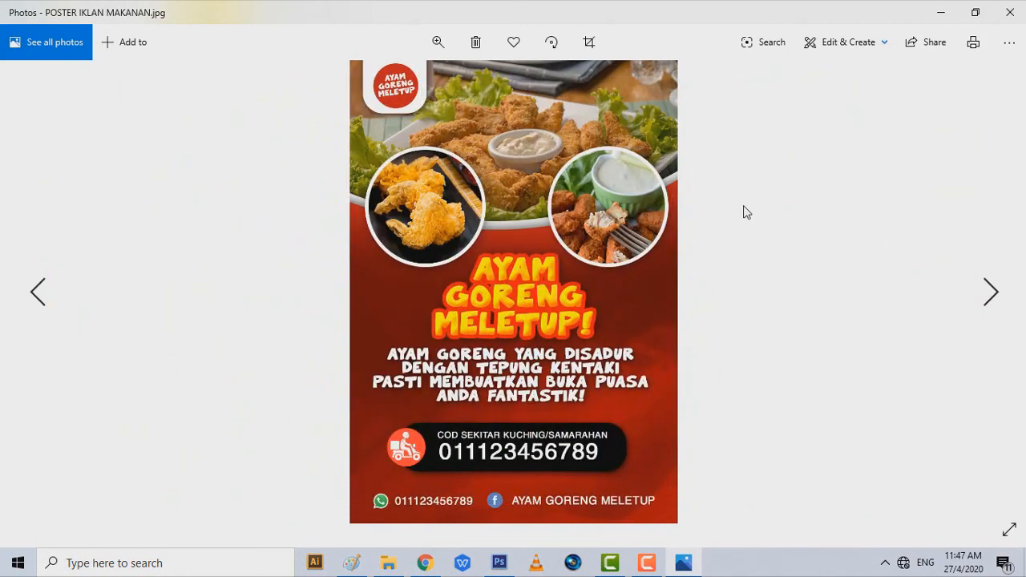
- Close the Photos viewer, returning to the Tutorial Poster Makanan folder with the PSD and JPEG
click(1017, 17)
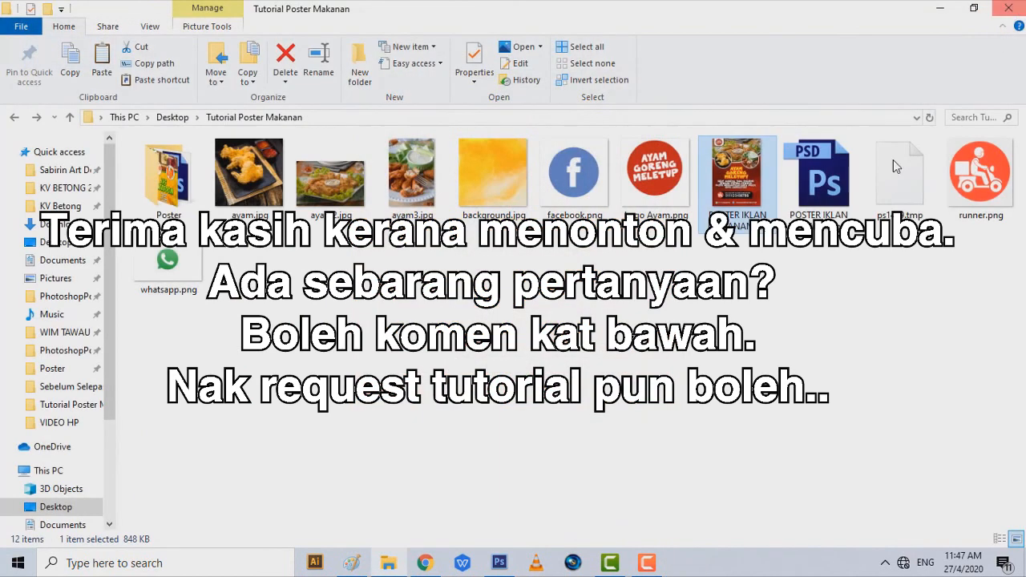
click(753, 365)
mouse_move(629, 571)
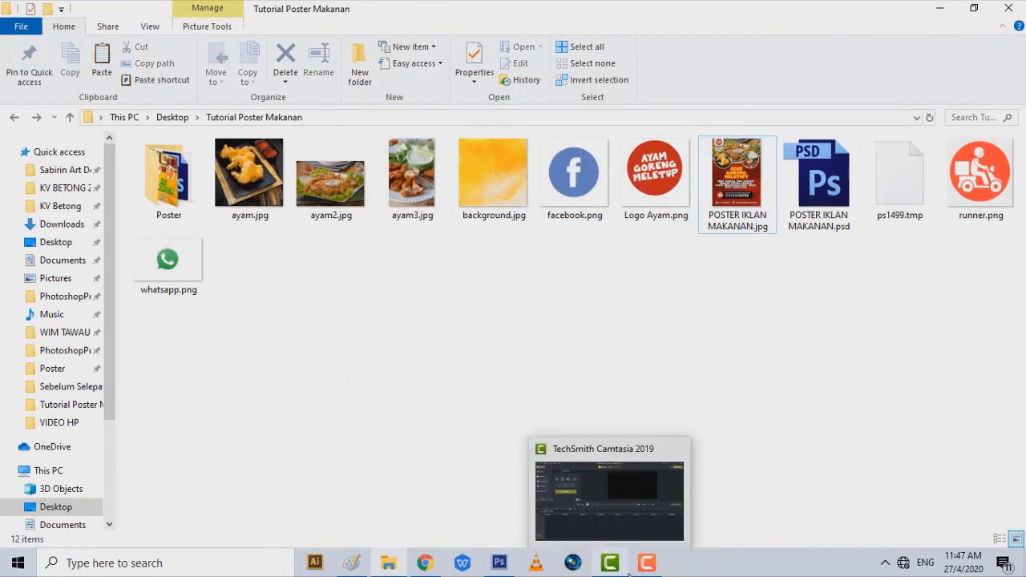